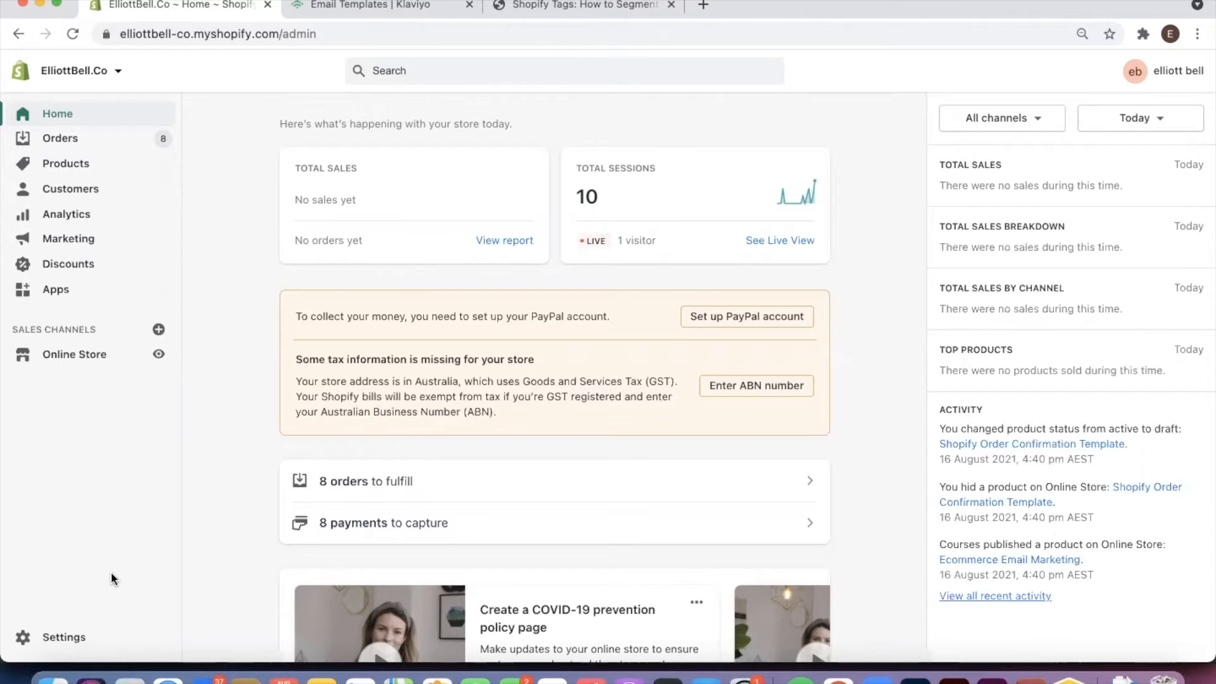
# Open the store's installed apps page and go from there to the Shopify App Store
pyautogui.scroll(-1, 130, 454)
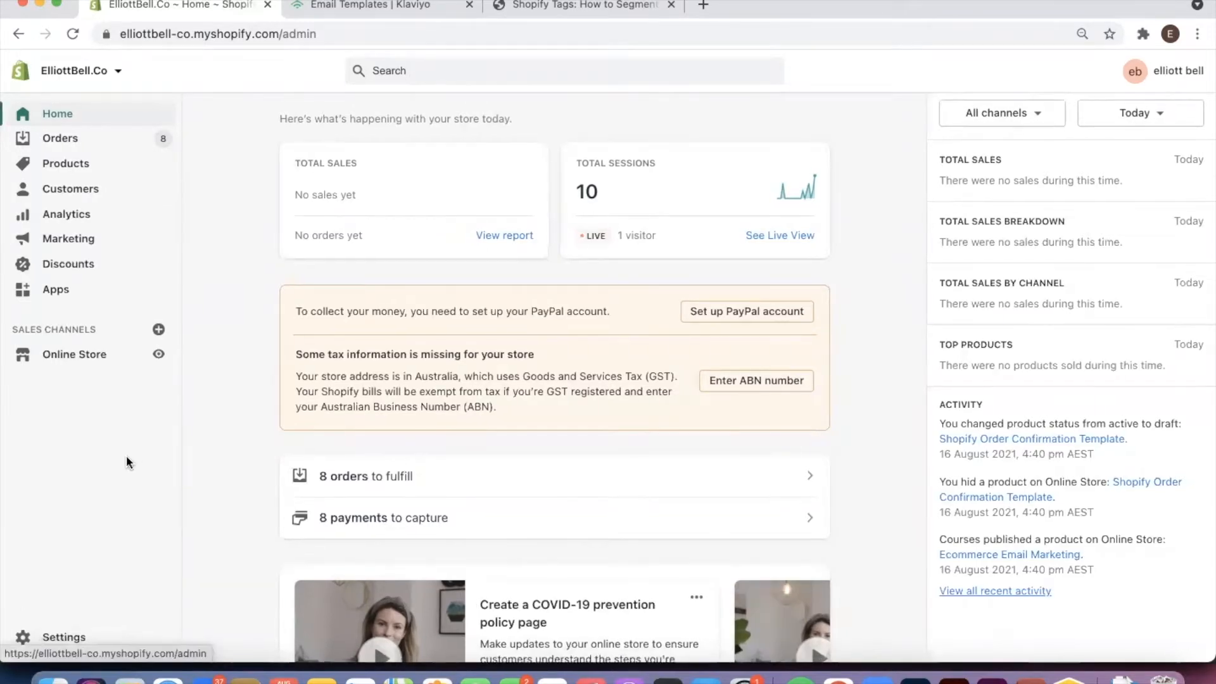
pyautogui.scroll(-3, 127, 462)
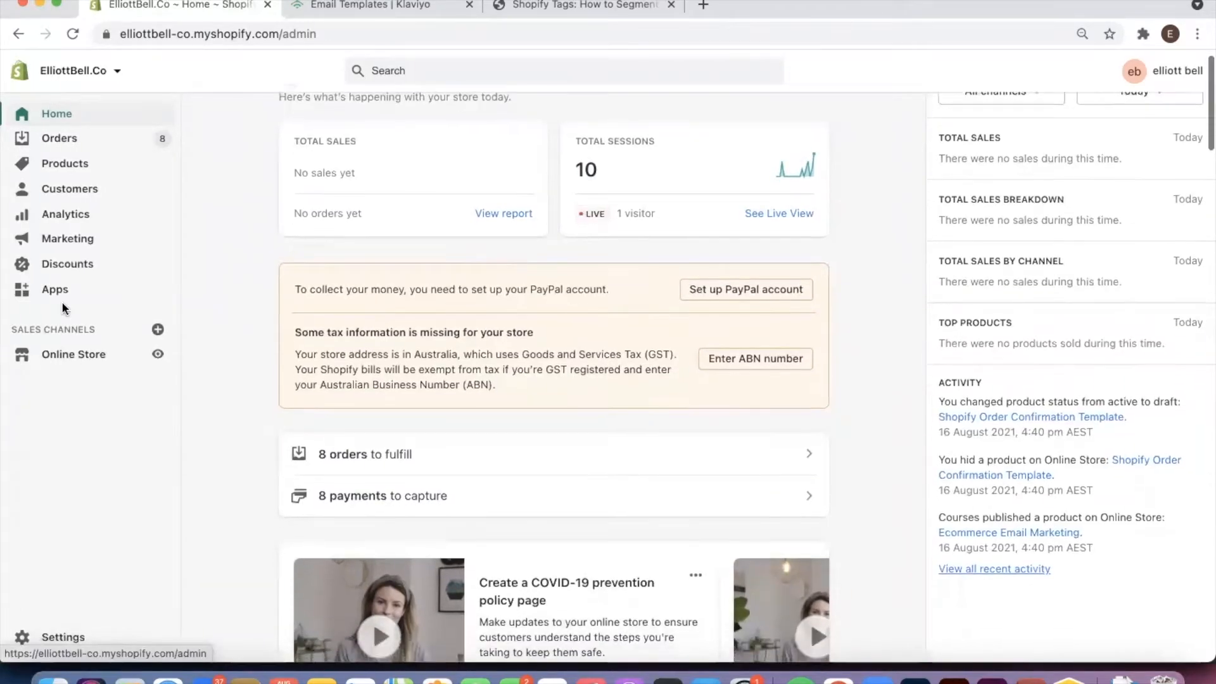
pyautogui.click(75, 292)
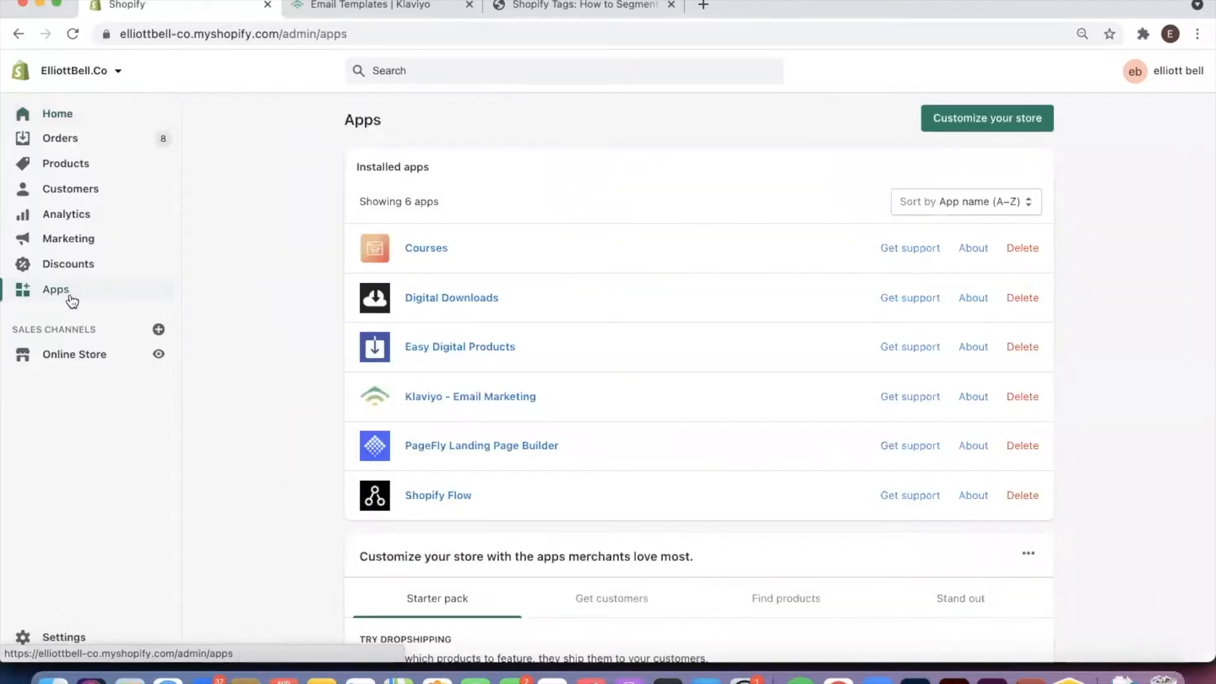
pyautogui.click(985, 119)
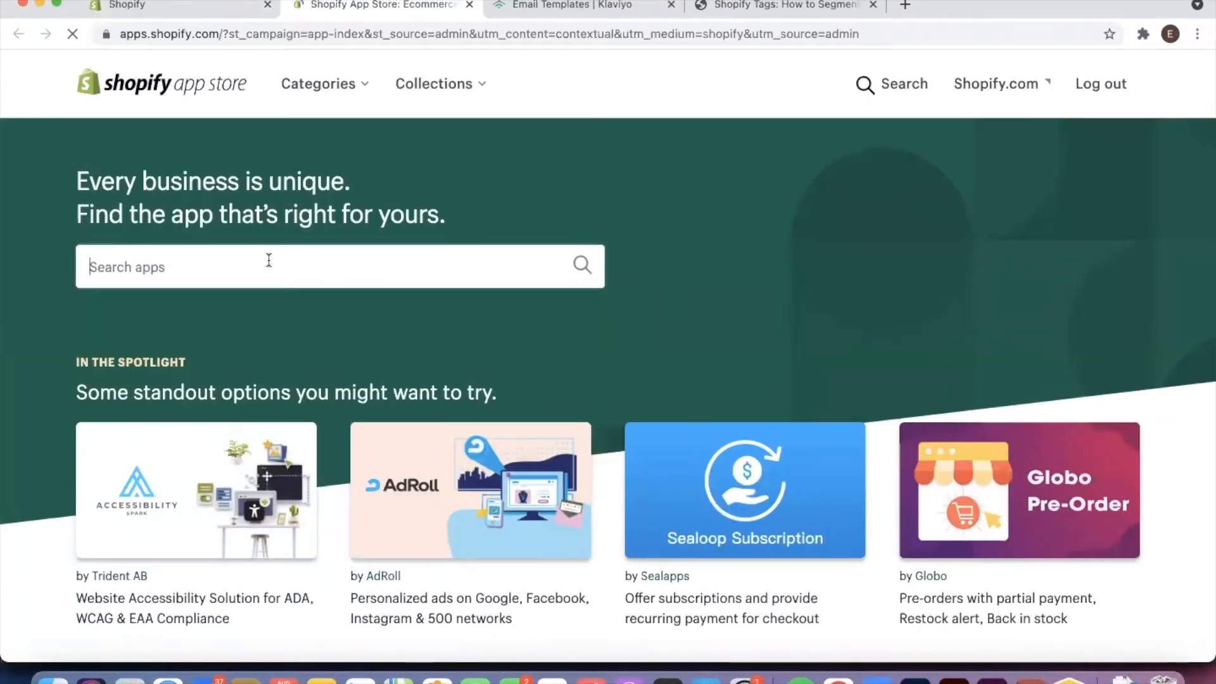
# Search the Shopify App Store for "customer tagger"
pyautogui.click(268, 258)
pyautogui.write('customer ')
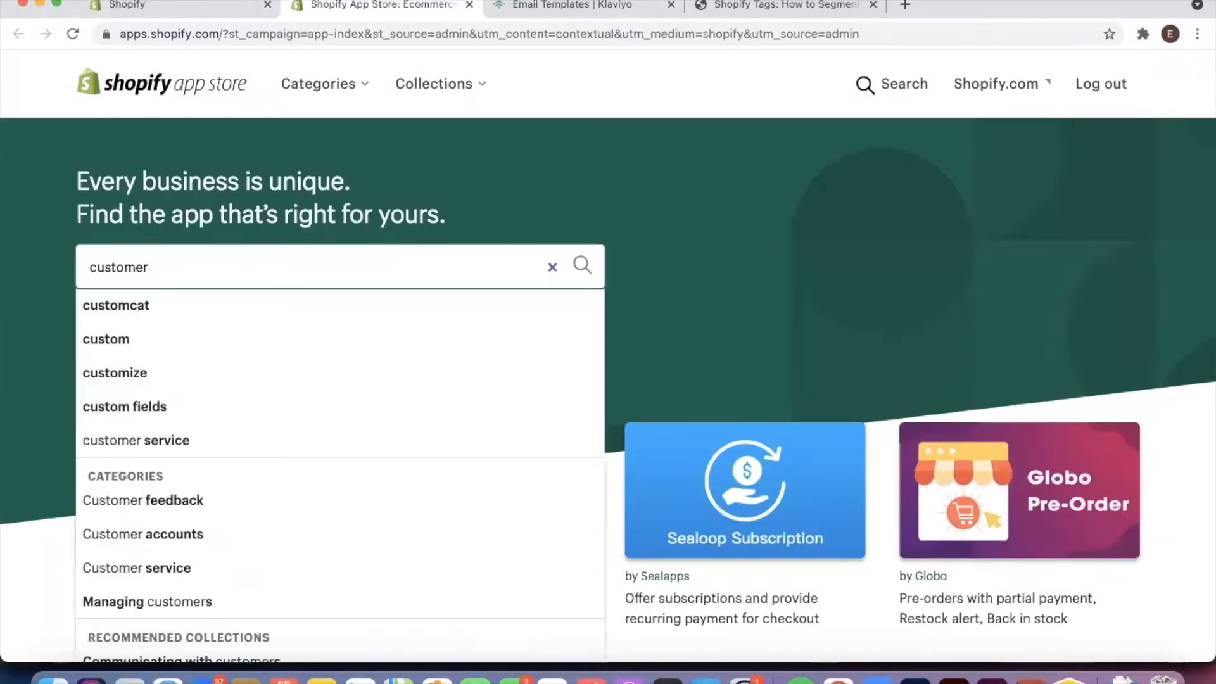
pyautogui.write('t')
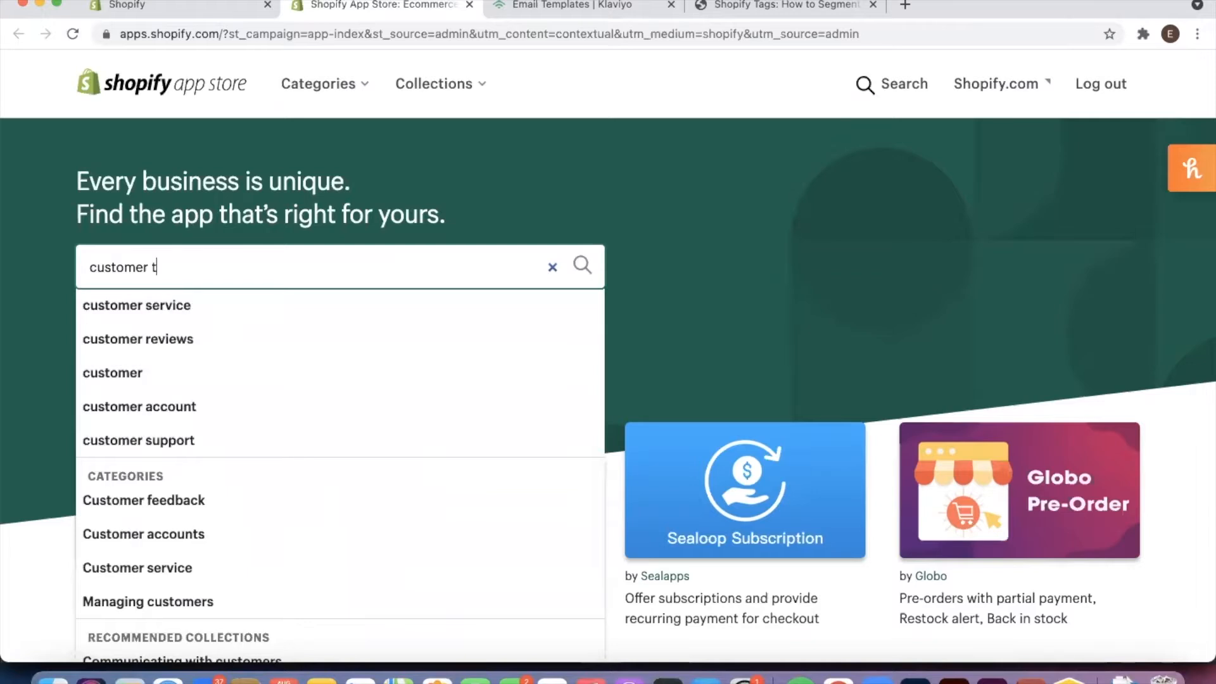
pyautogui.write('aggers')
pyautogui.press('BackSpace')
pyautogui.press('Return')
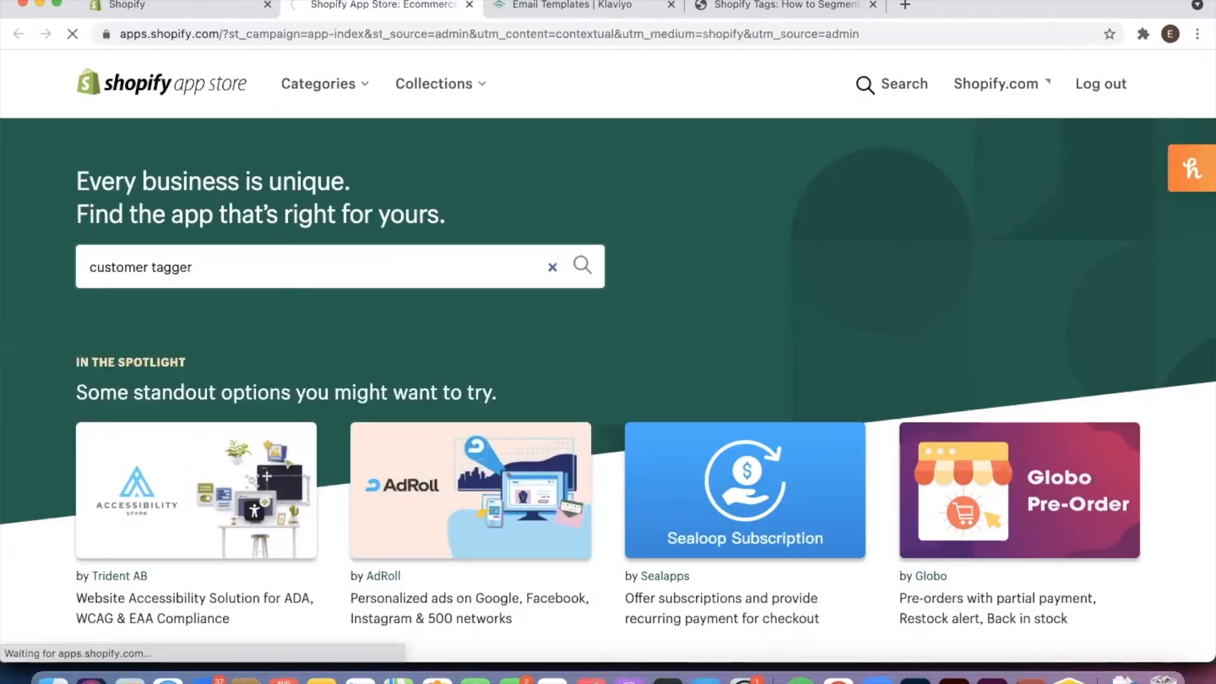
# Add the Customer Tags and Segments app by Union Works Apps to the store
pyautogui.scroll(-3, 578, 295)
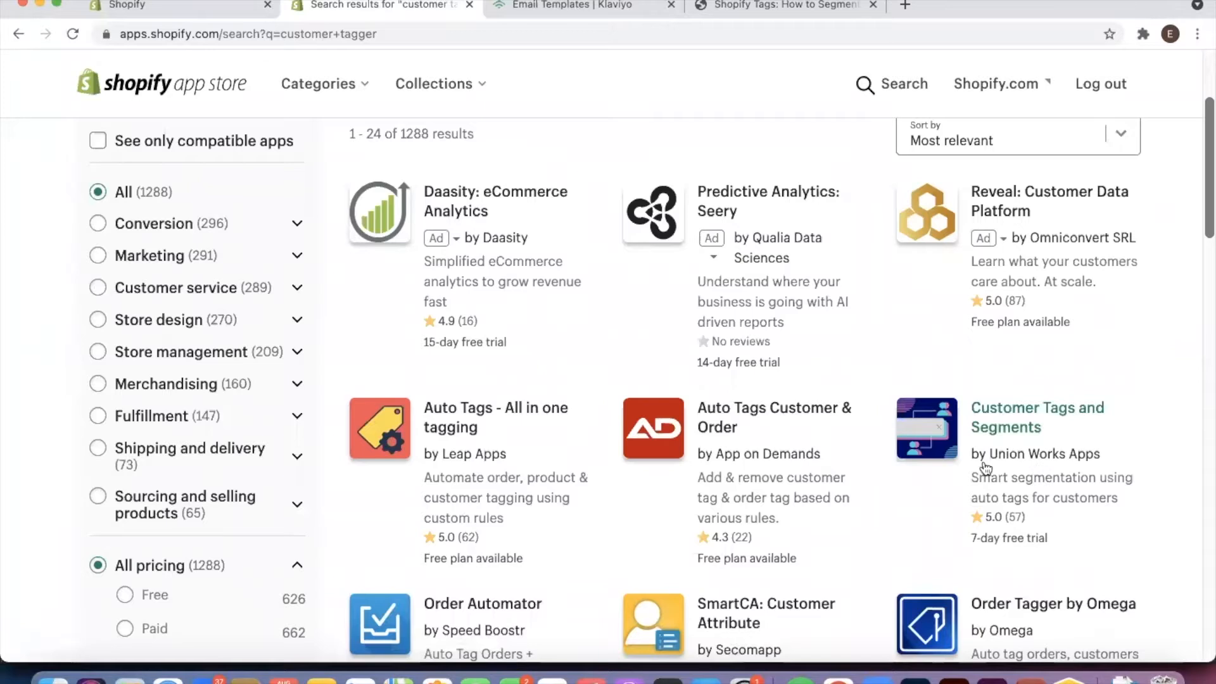
pyautogui.click(1006, 424)
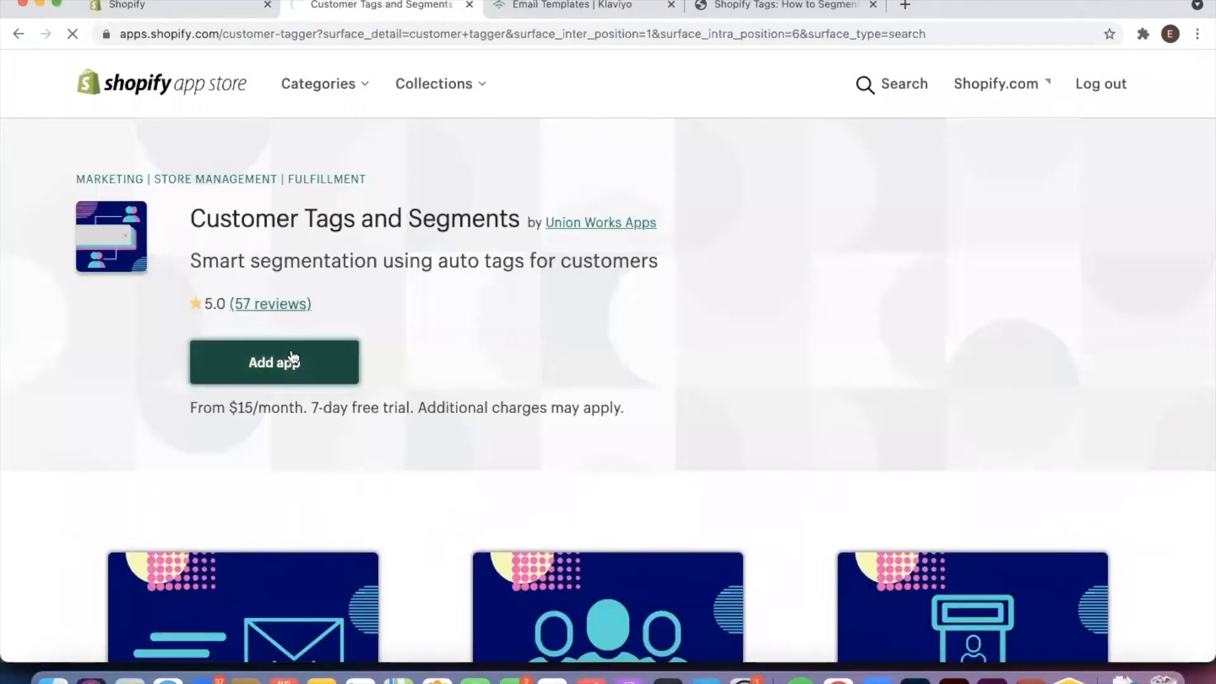
pyautogui.click(292, 359)
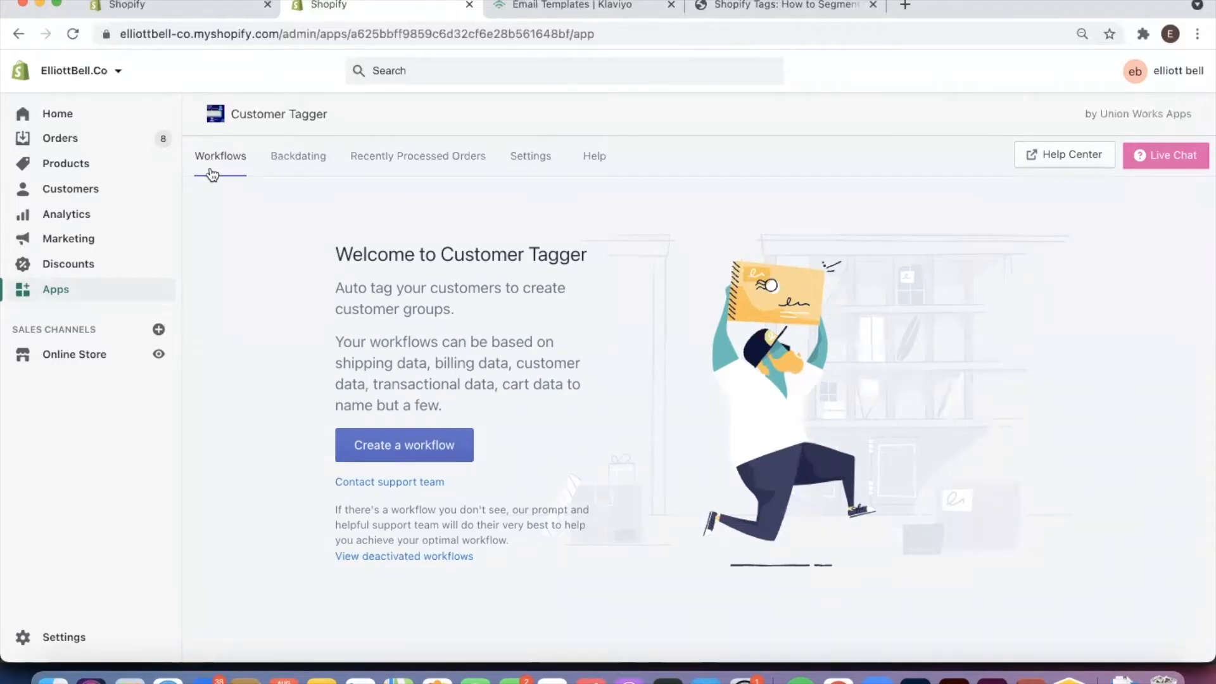
# Create a new Customer Tagger workflow with its trigger set to run when orders are created
pyautogui.click(413, 454)
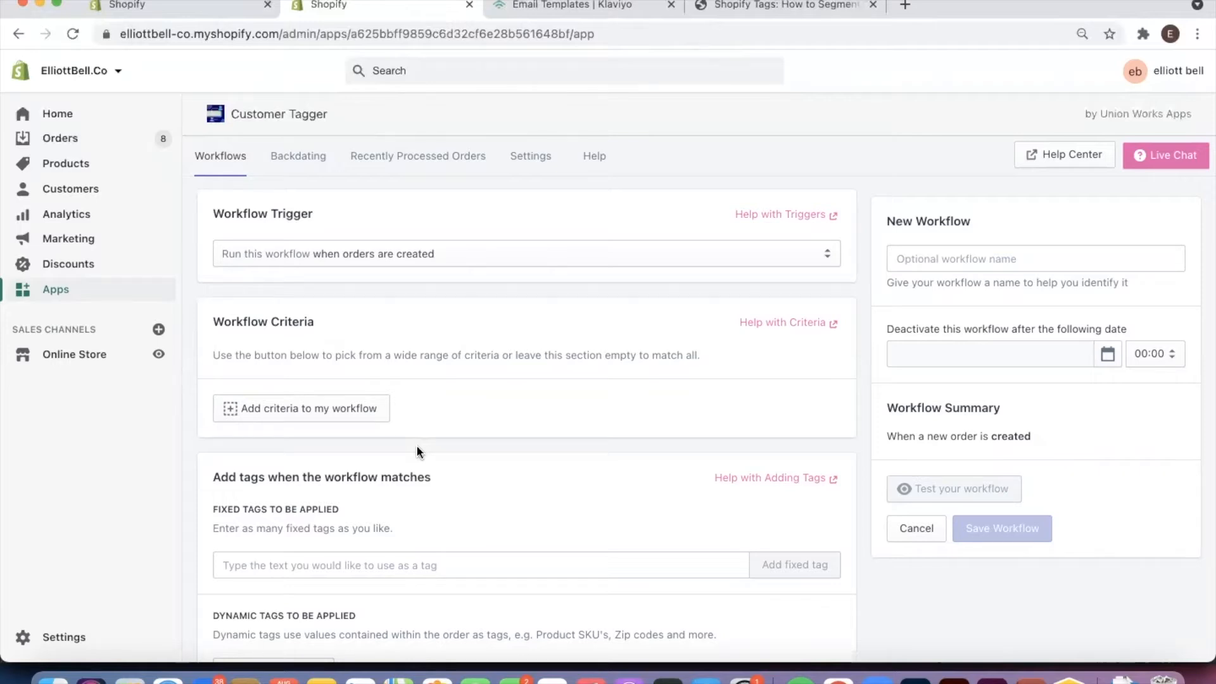
pyautogui.click(329, 251)
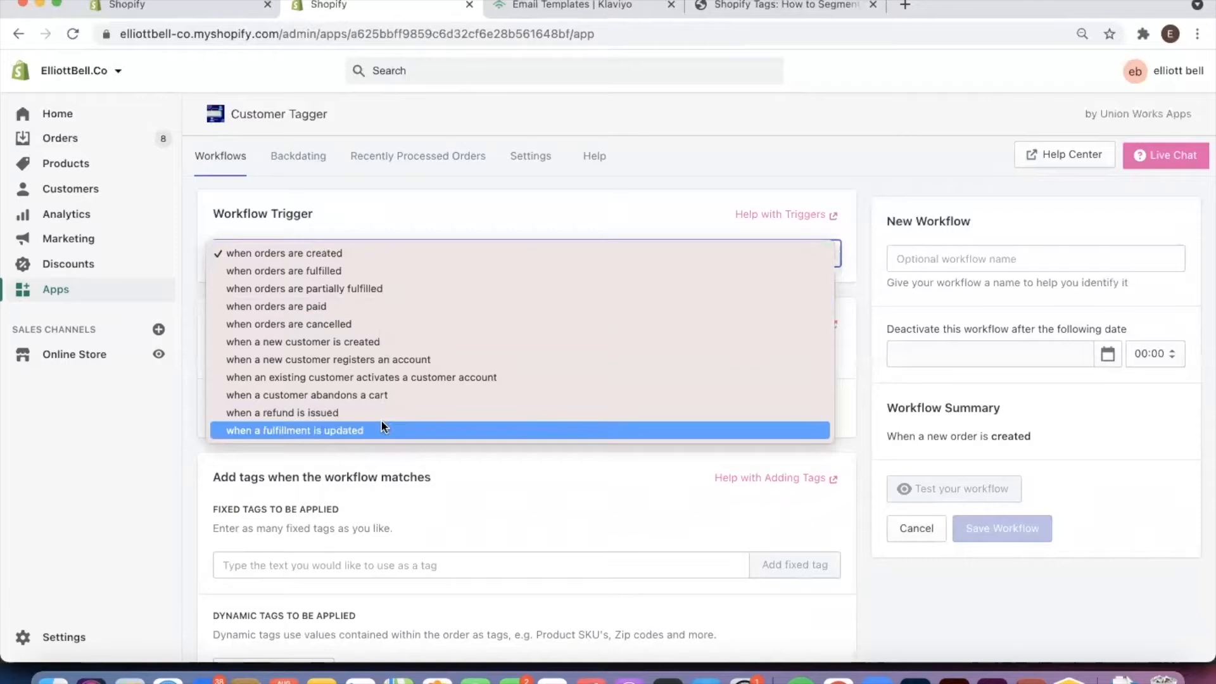
pyautogui.click(271, 256)
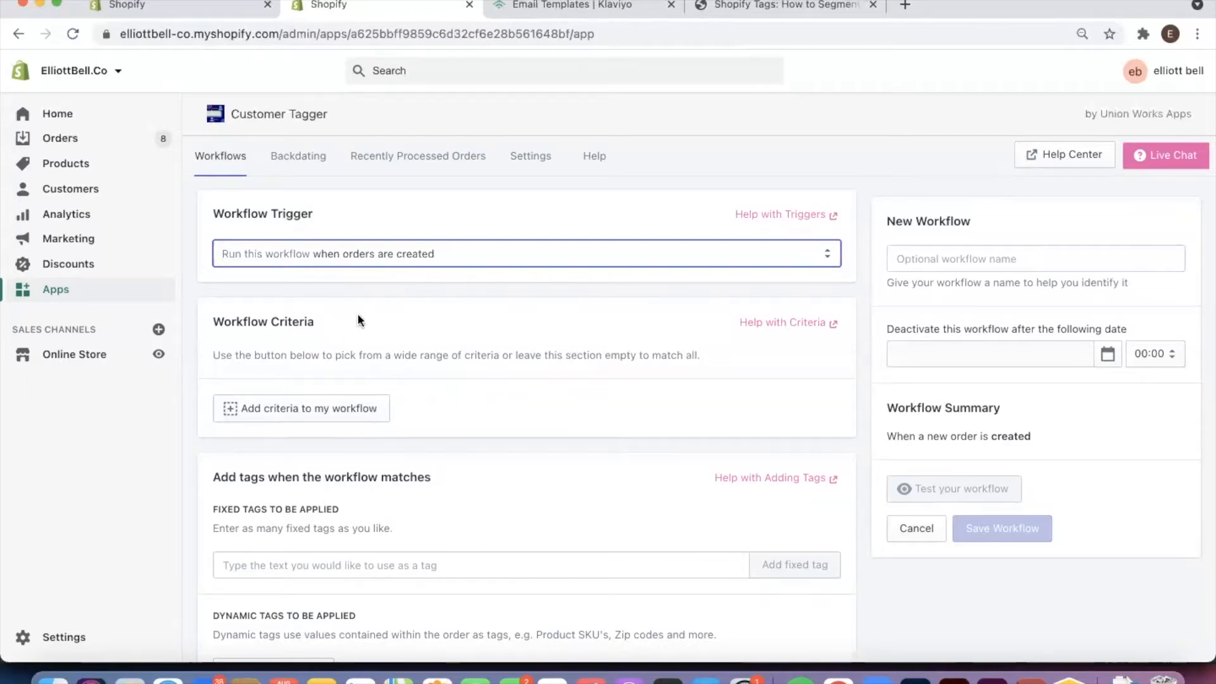
# Add a dynamic tag to the workflow based on the Payment Method order attribute
pyautogui.scroll(-2, 359, 309)
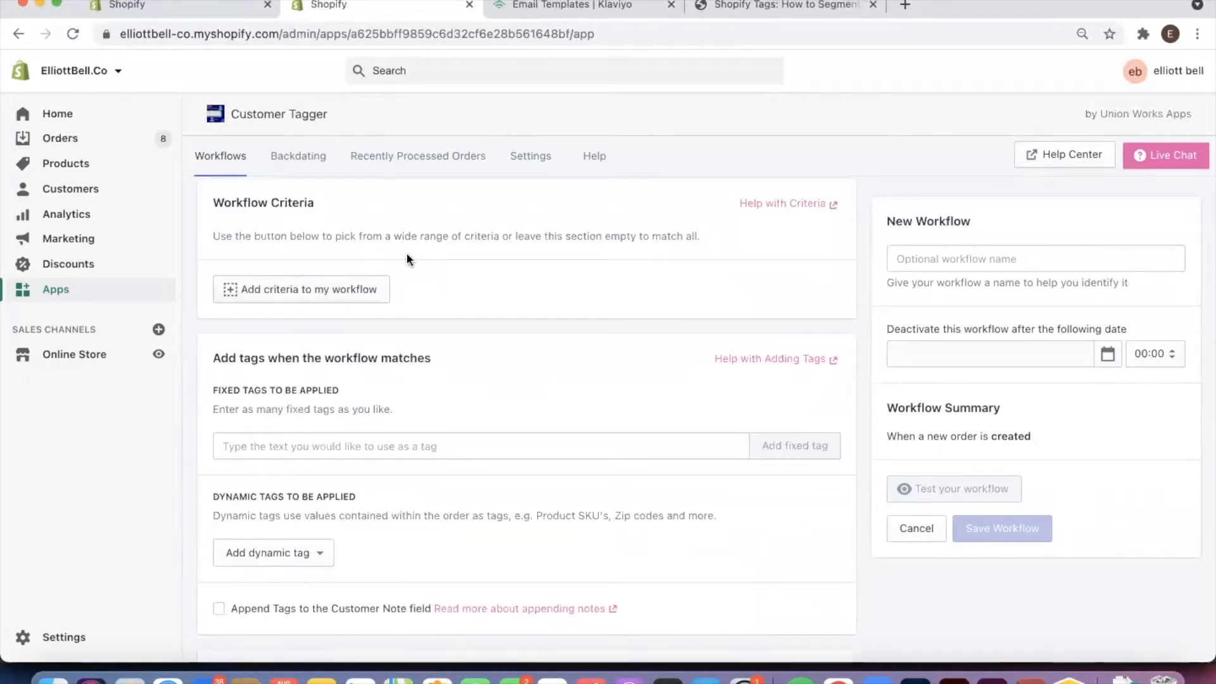
pyautogui.scroll(-1, 408, 253)
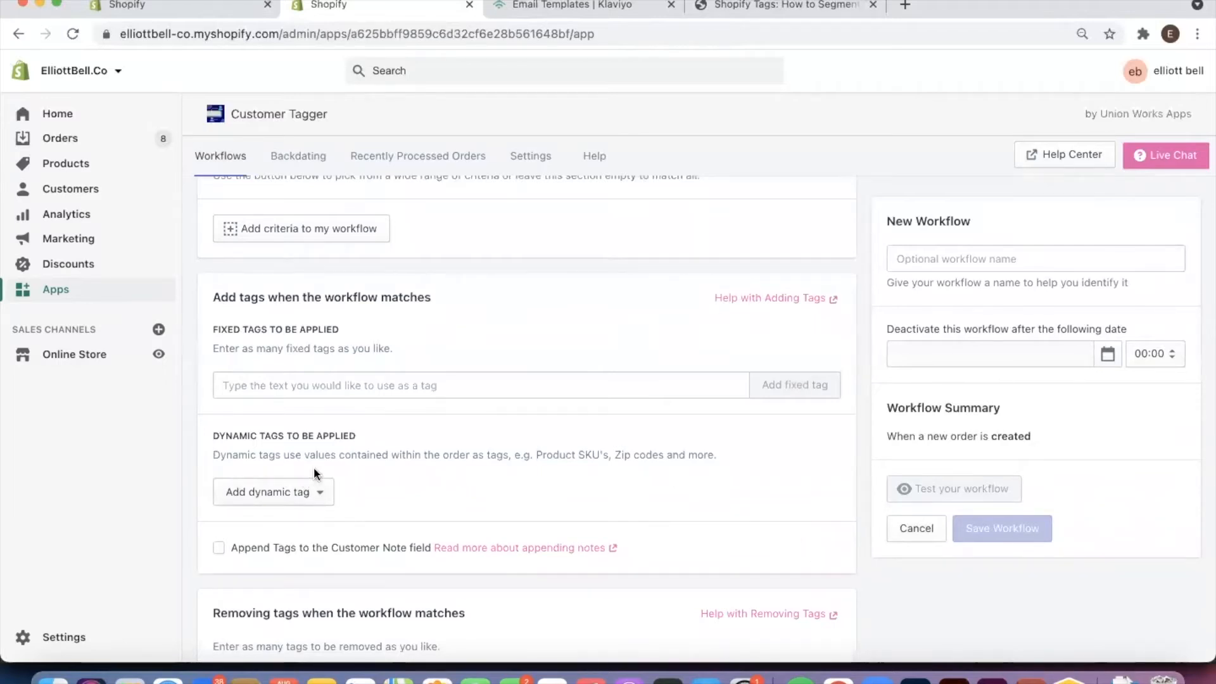
pyautogui.click(303, 494)
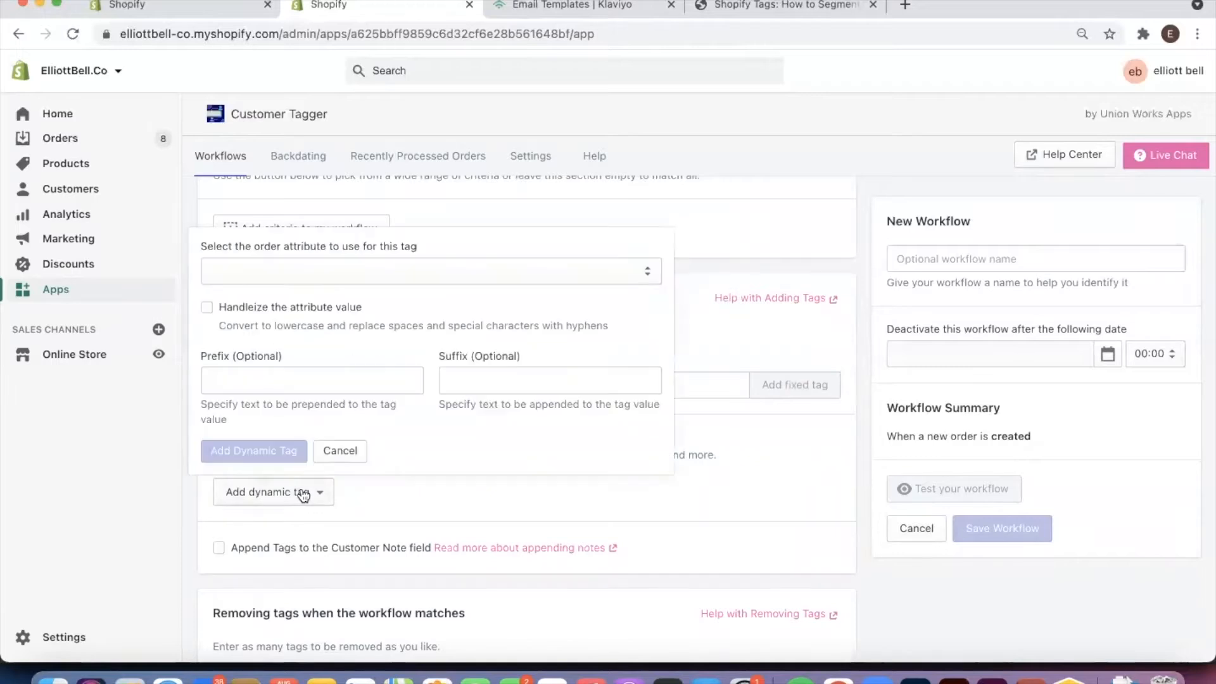
pyautogui.click(309, 268)
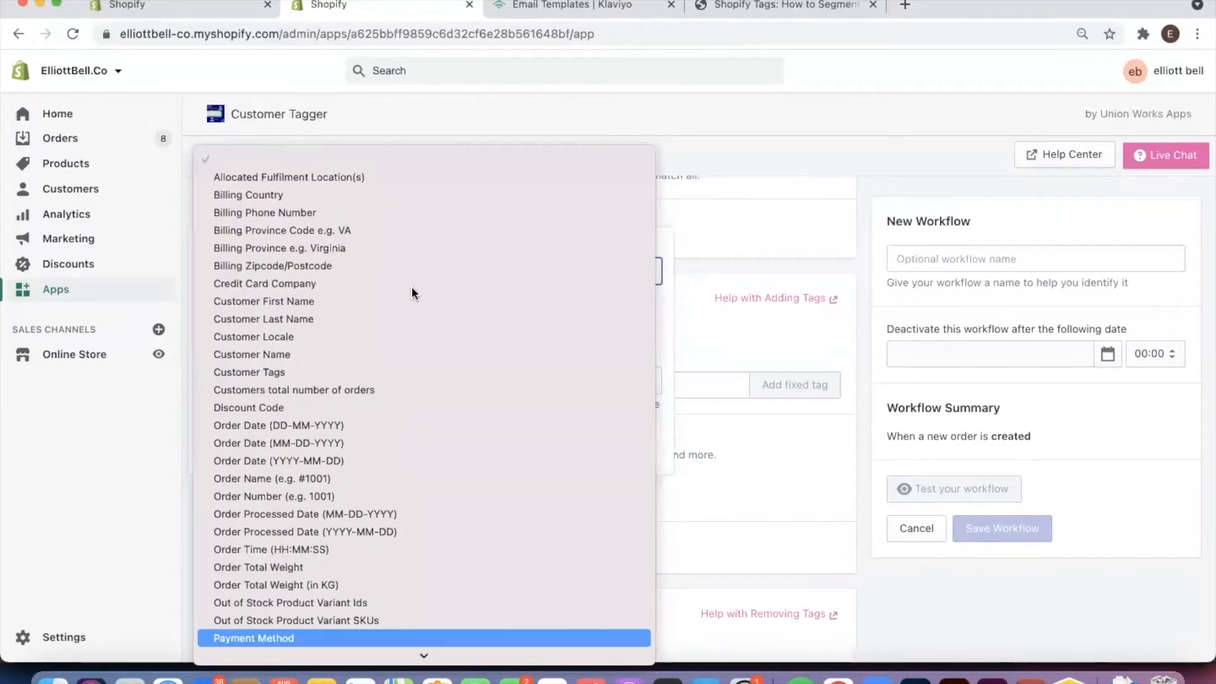
pyautogui.click(271, 637)
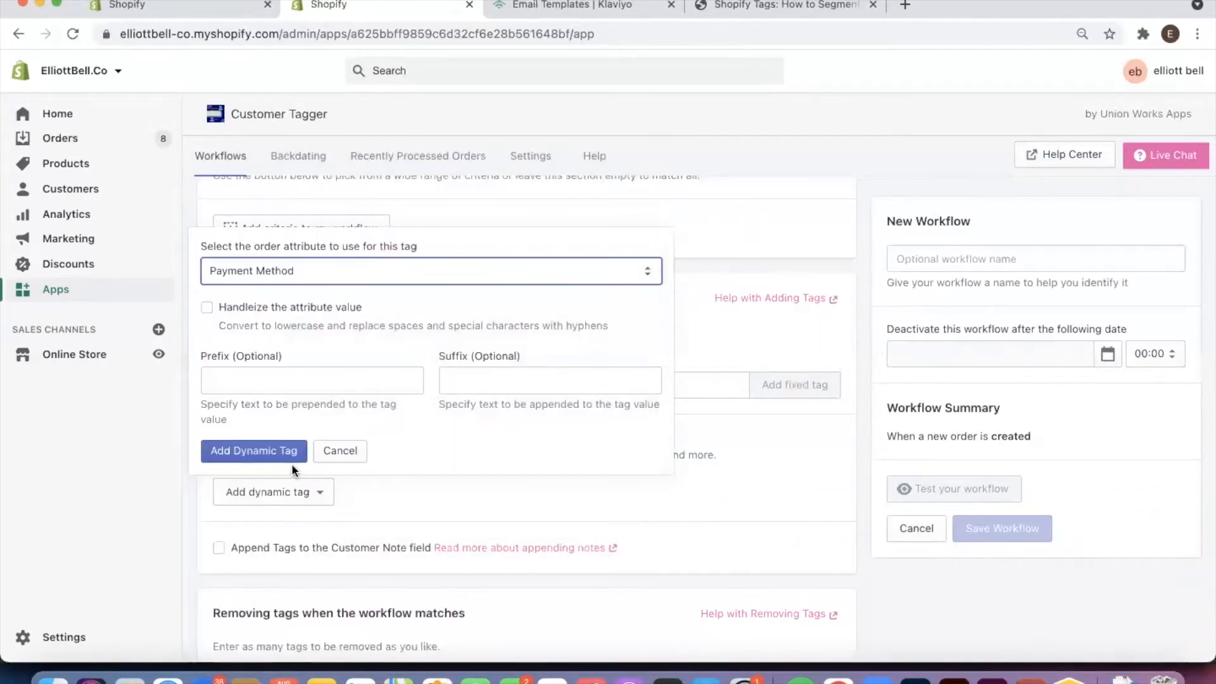
pyautogui.click(259, 452)
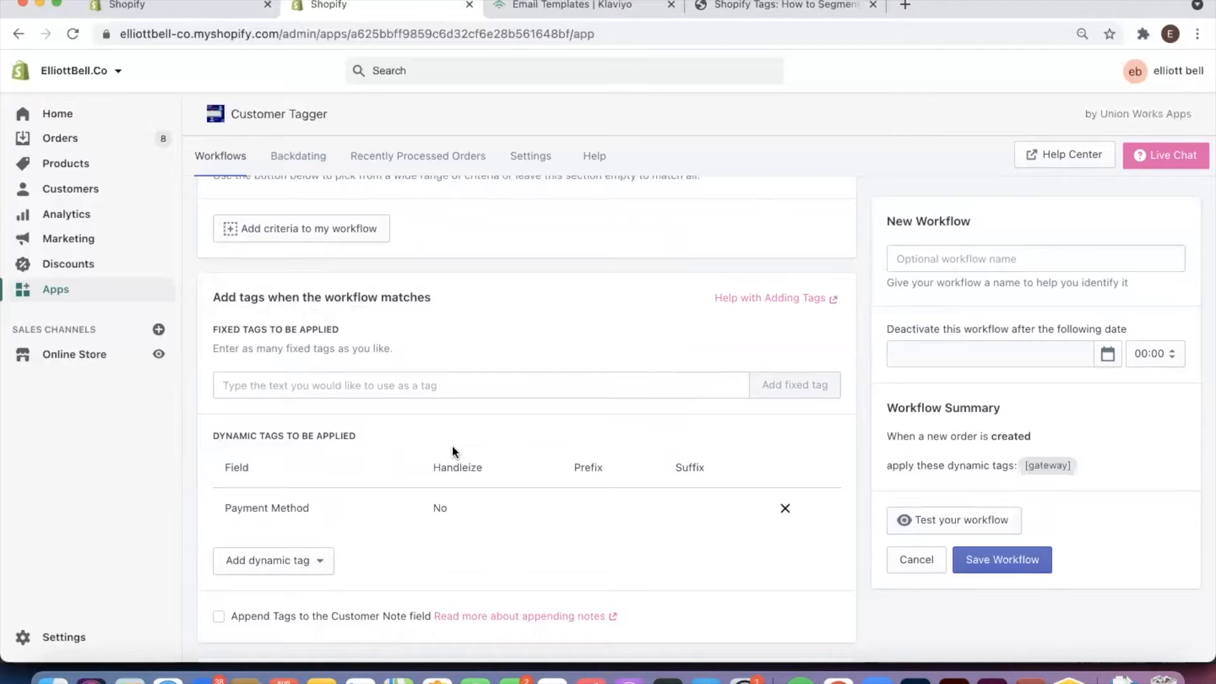
# Examine the workflow's trigger, criteria and tag sections, including the timing options for scheduled removal of tags
pyautogui.scroll(3, 451, 452)
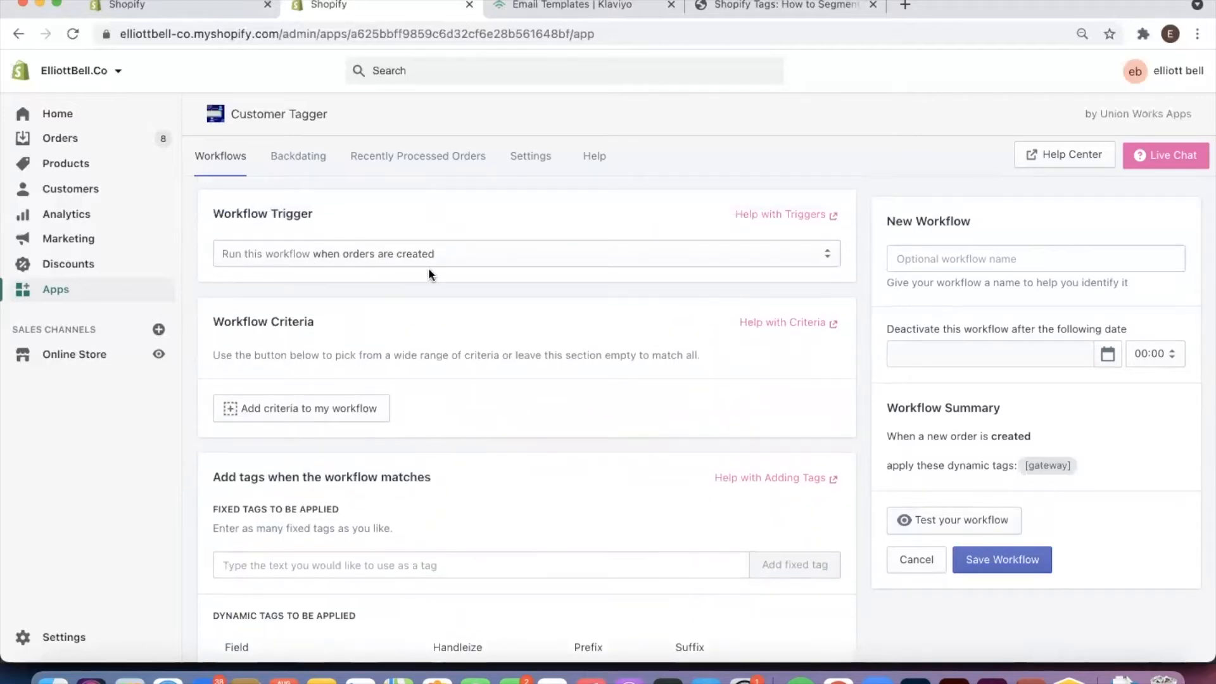
pyautogui.scroll(-4, 418, 269)
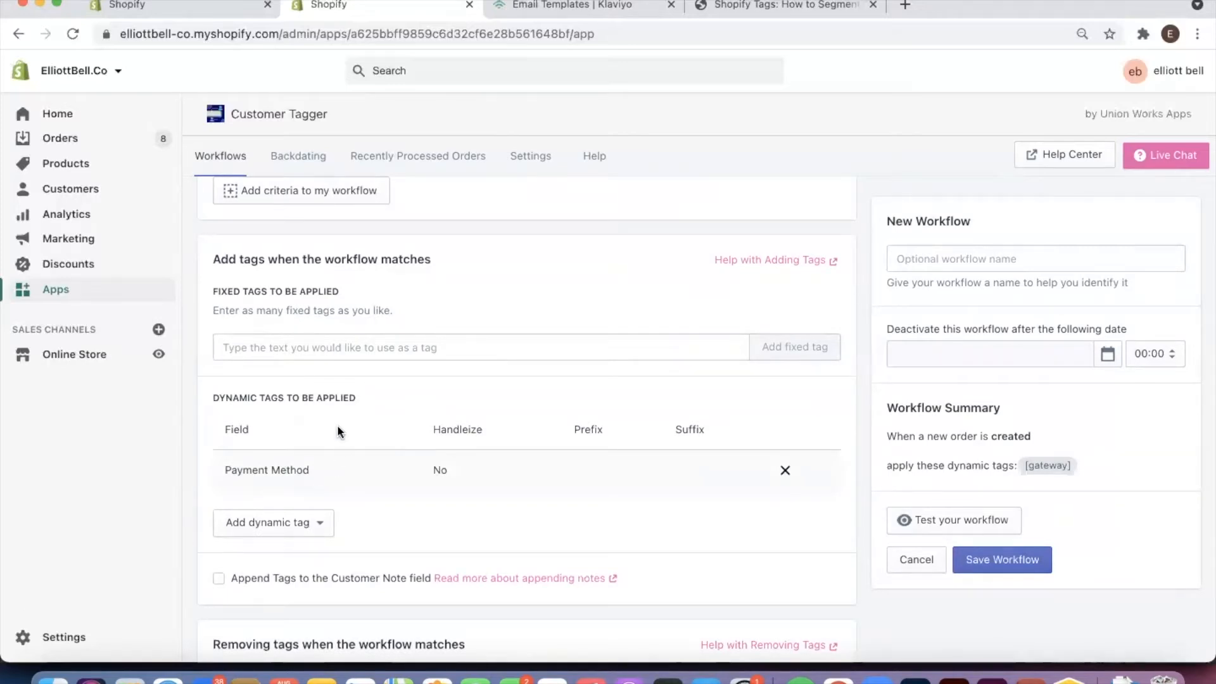
pyautogui.scroll(-5, 336, 424)
pyautogui.scroll(1, 335, 427)
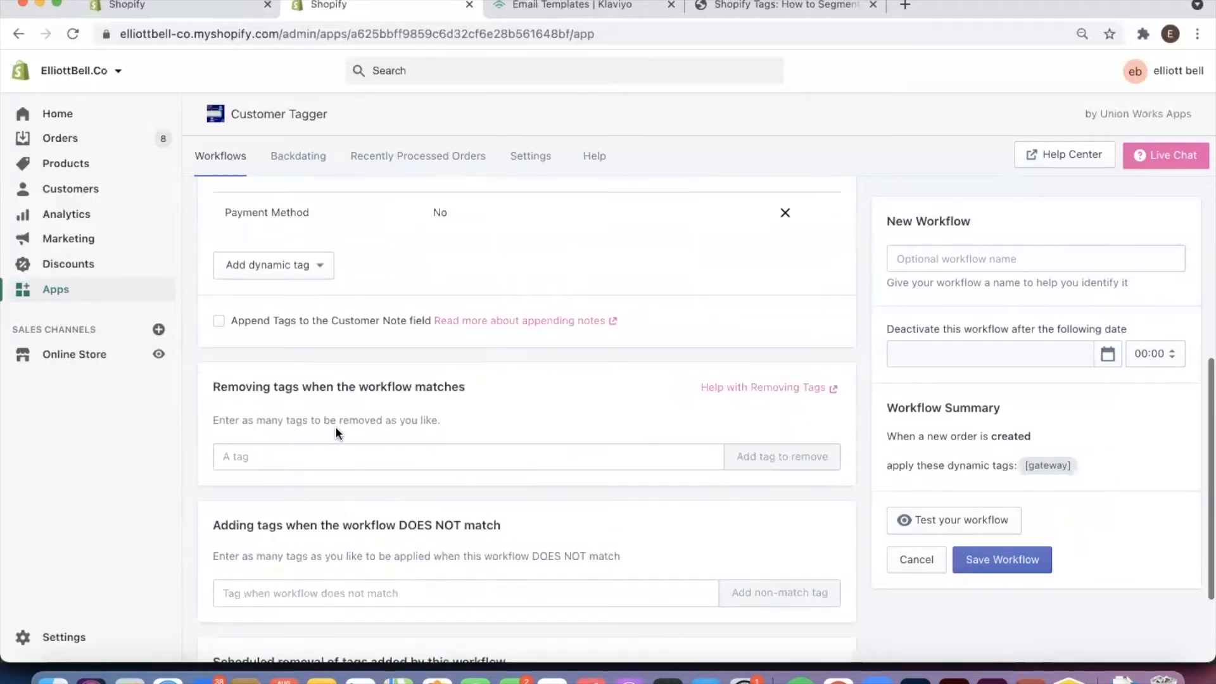
pyautogui.scroll(-2, 335, 427)
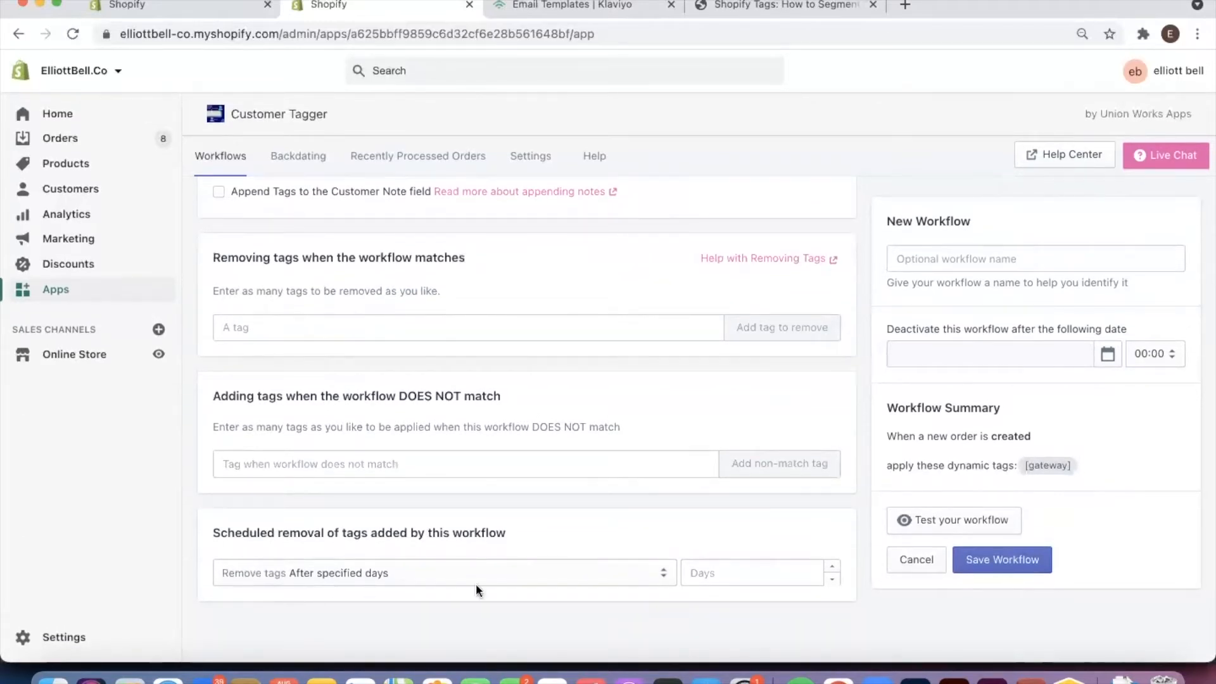
pyautogui.click(385, 572)
pyautogui.click(385, 572)
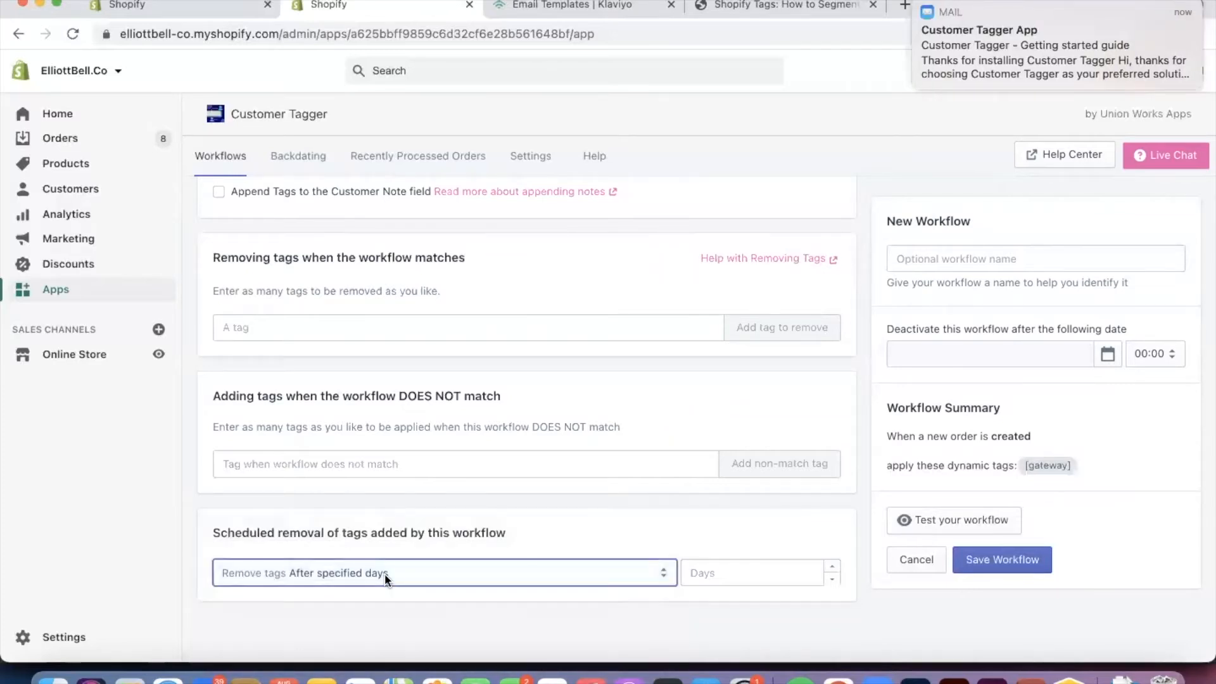
pyautogui.click(778, 573)
pyautogui.click(631, 572)
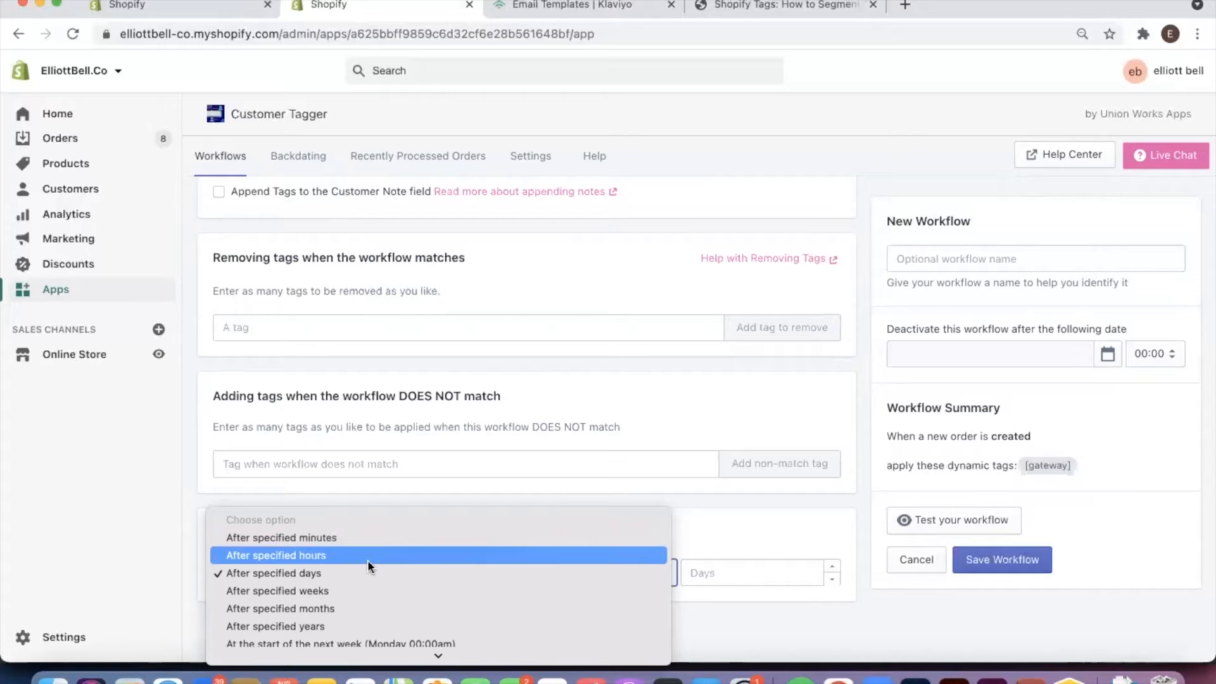
pyautogui.click(141, 536)
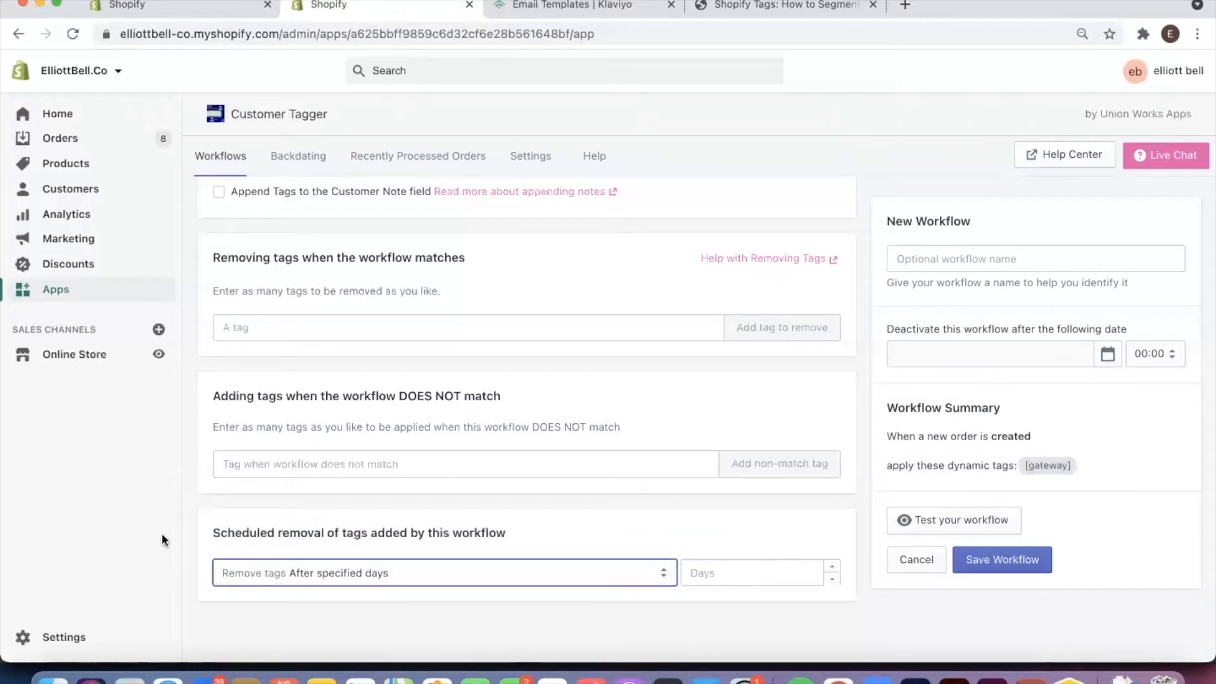
pyautogui.click(439, 598)
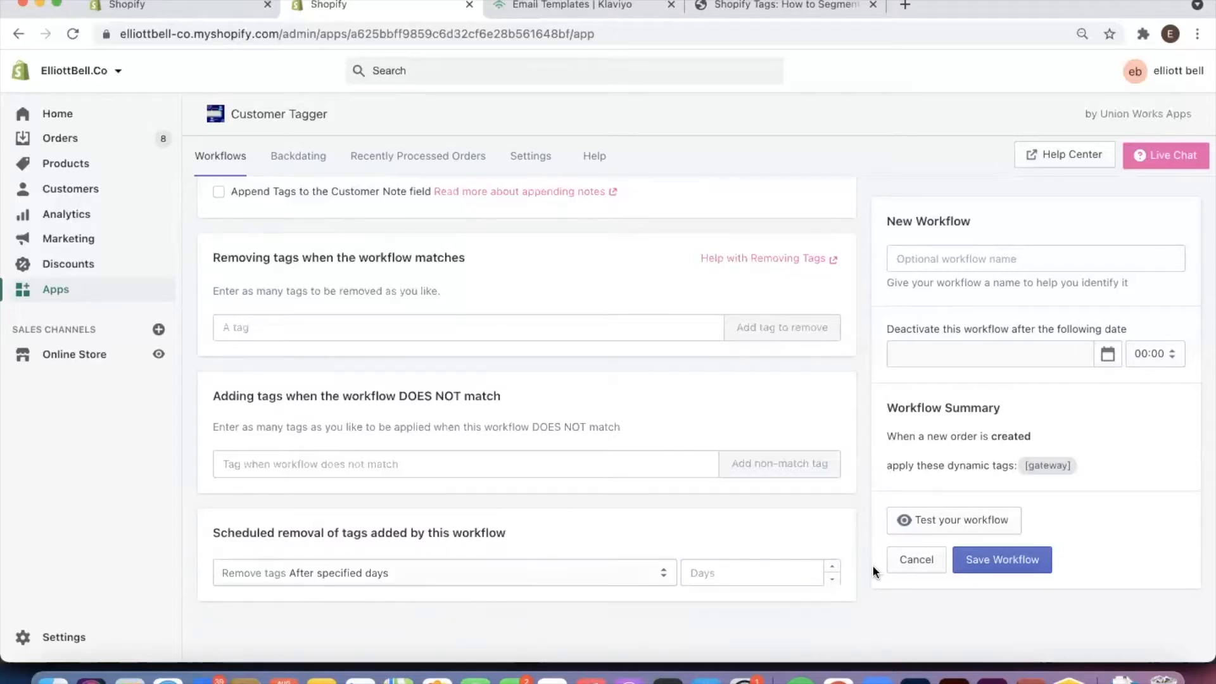
# Name the new workflow "Youtube Test Payment Method Tag"
pyautogui.click(993, 260)
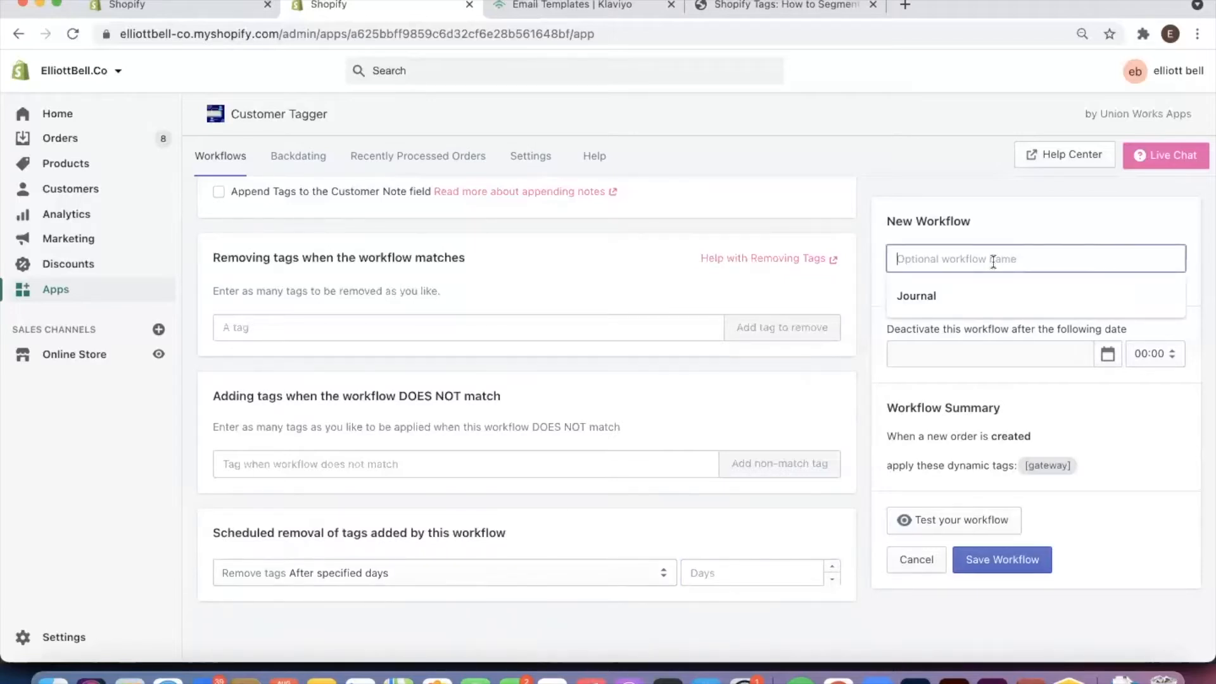
pyautogui.write('Youtr')
pyautogui.press('BackSpace')
pyautogui.press('BackSpace')
pyautogui.write('tube ')
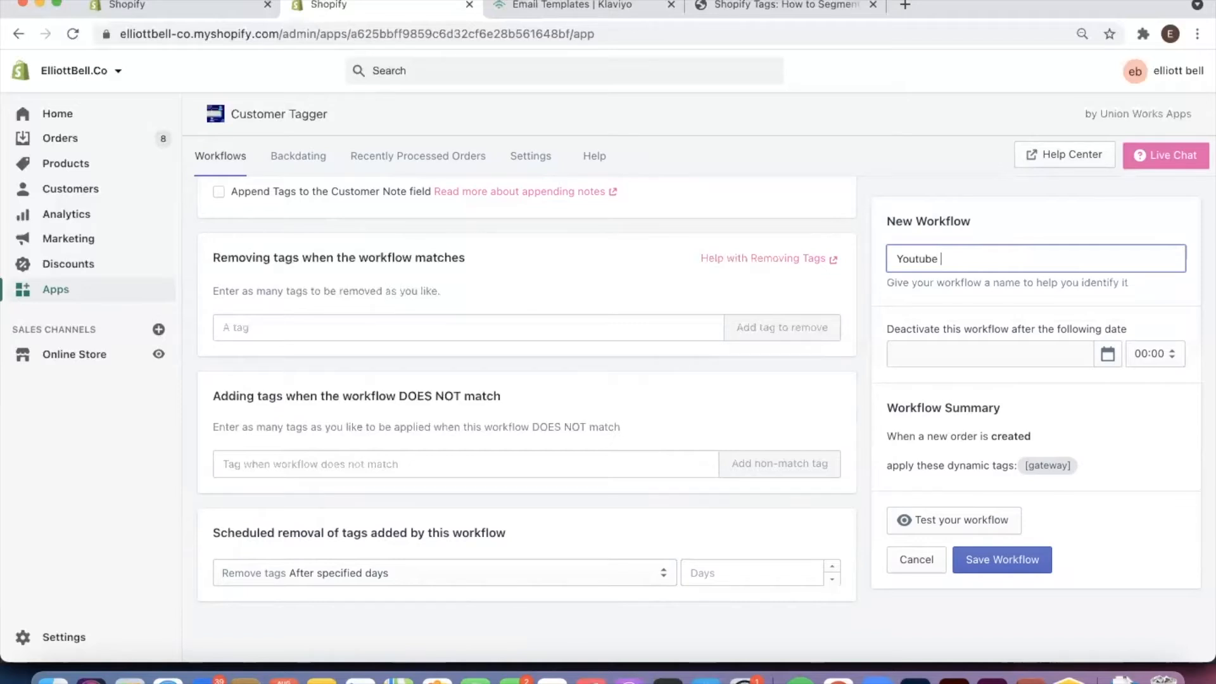
pyautogui.write('Test Payment Me')
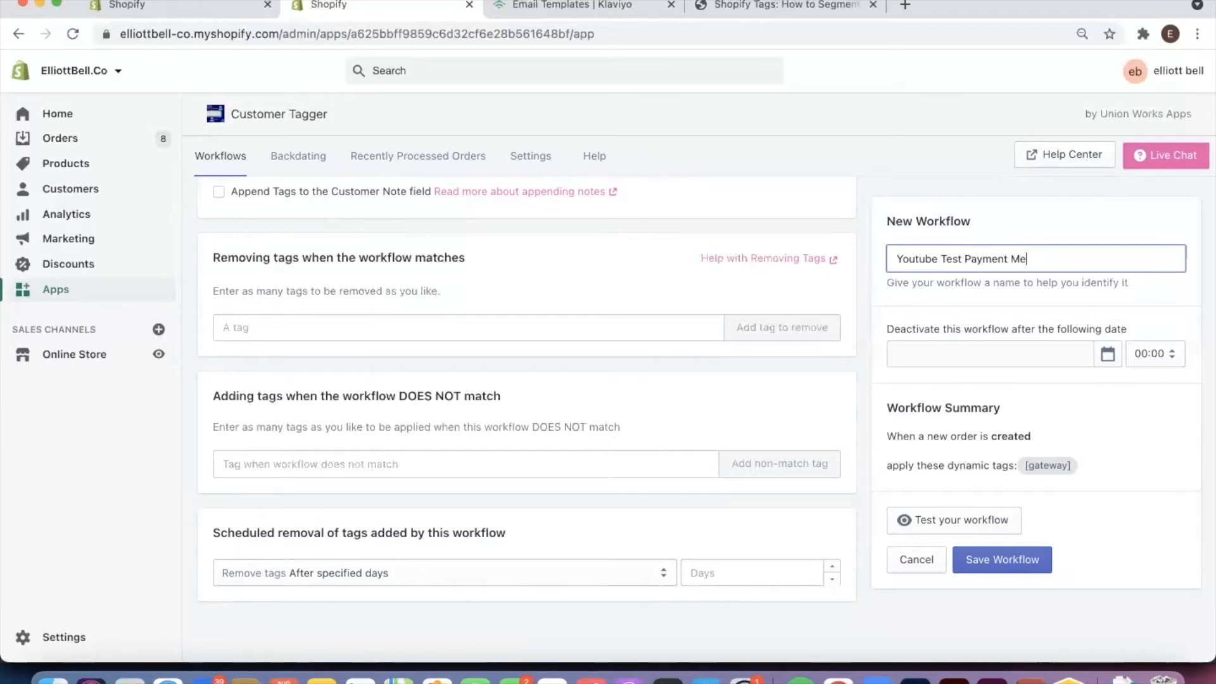
pyautogui.write('thod Tag')
pyautogui.click(1099, 417)
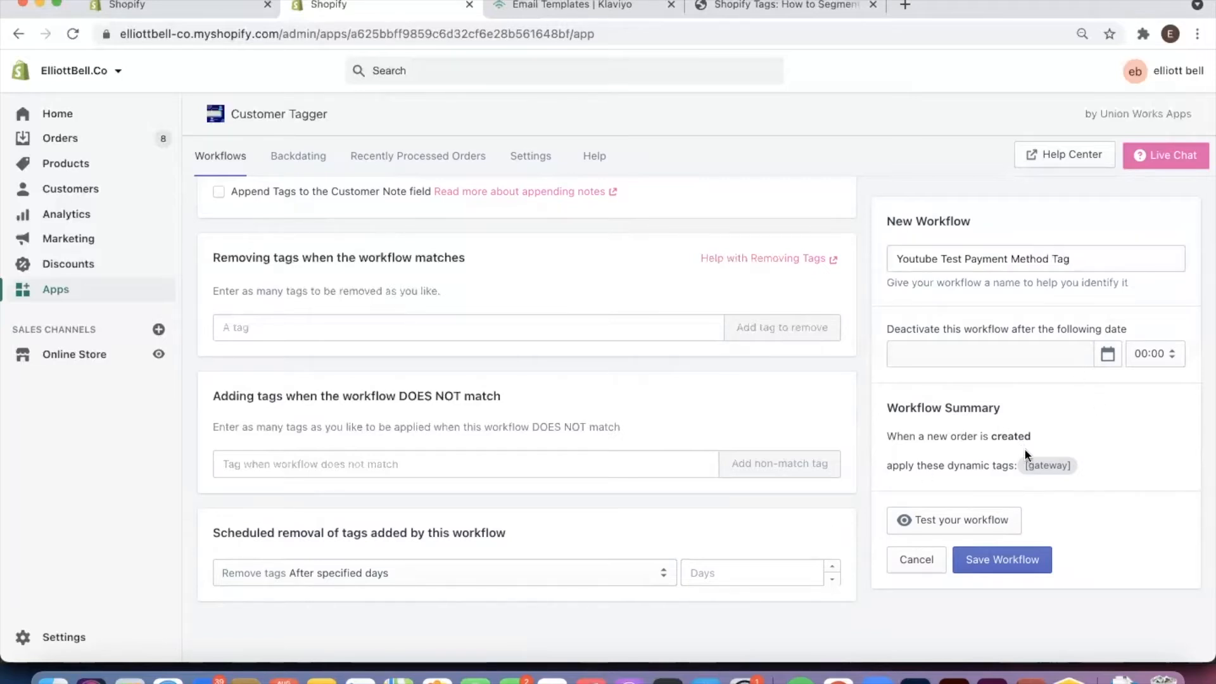
pyautogui.moveTo(896, 407); pyautogui.dragTo(1112, 473)
pyautogui.click(1096, 467)
pyautogui.moveTo(891, 466); pyautogui.dragTo(1089, 465)
pyautogui.click(1031, 461)
pyautogui.click(1089, 466)
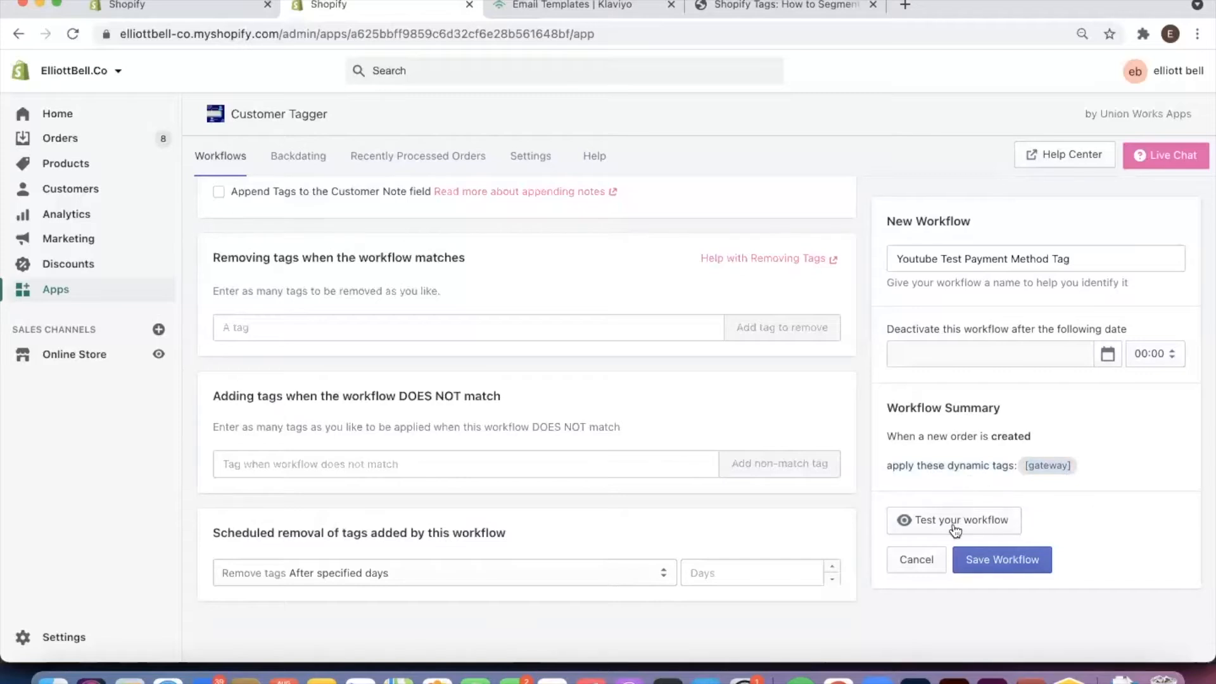
# Test the workflow against the most recent existing order, dated Fri, Aug 13th 2021
pyautogui.click(955, 520)
pyautogui.click(955, 175)
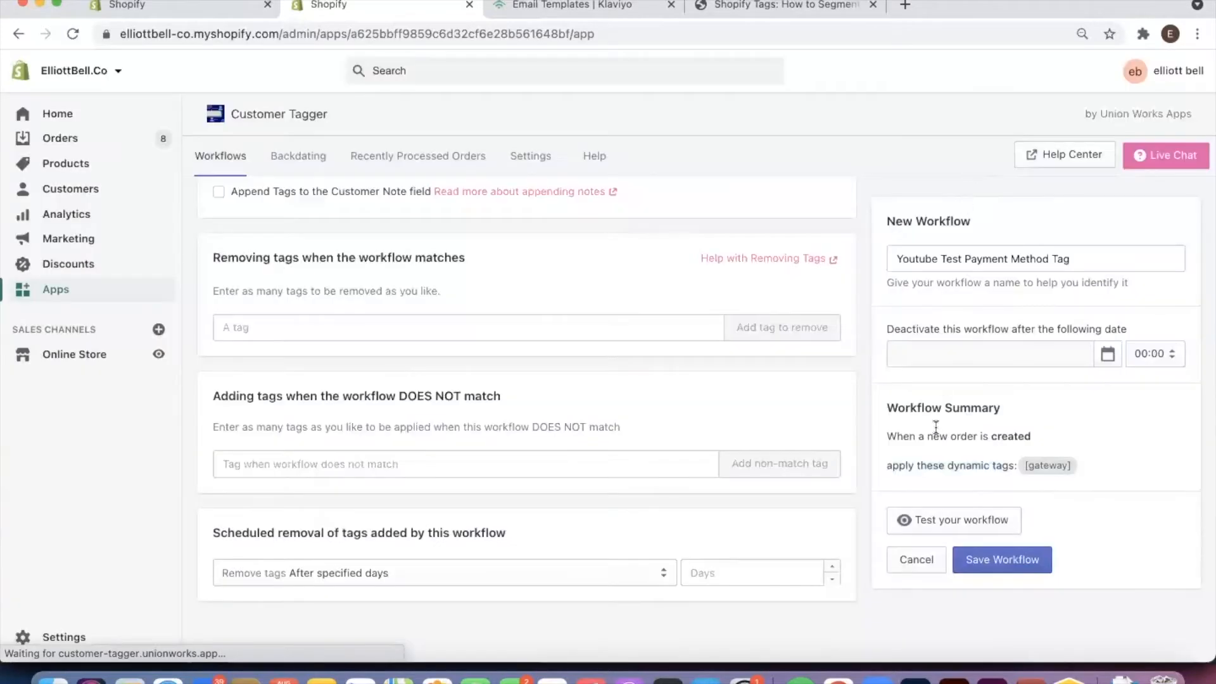
pyautogui.click(936, 526)
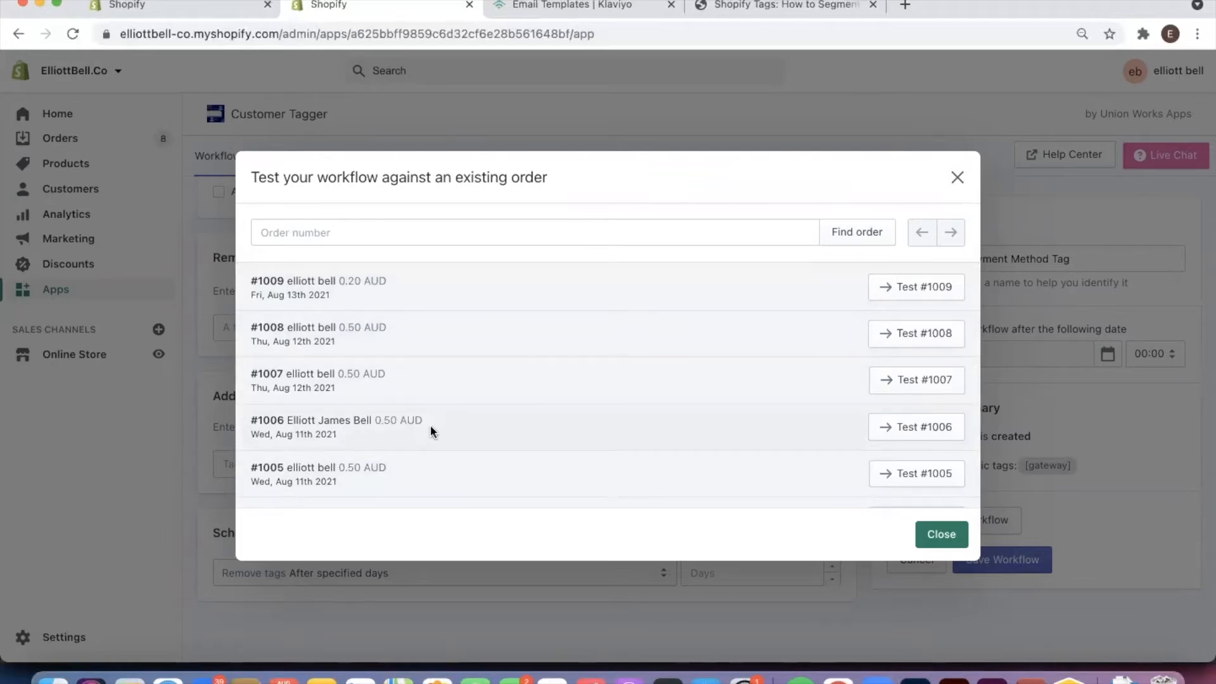
pyautogui.click(895, 290)
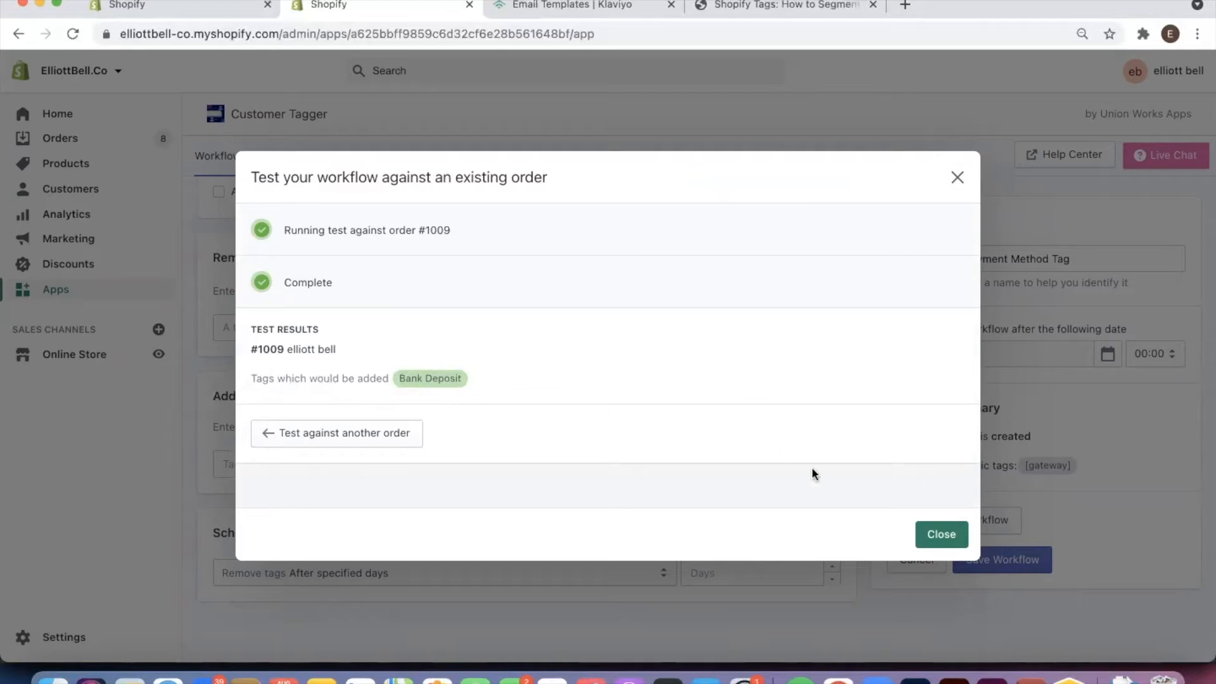
# Test the workflow against the fifth listed order, dated Wed, Aug 11th 2021, and close the test results
pyautogui.click(315, 441)
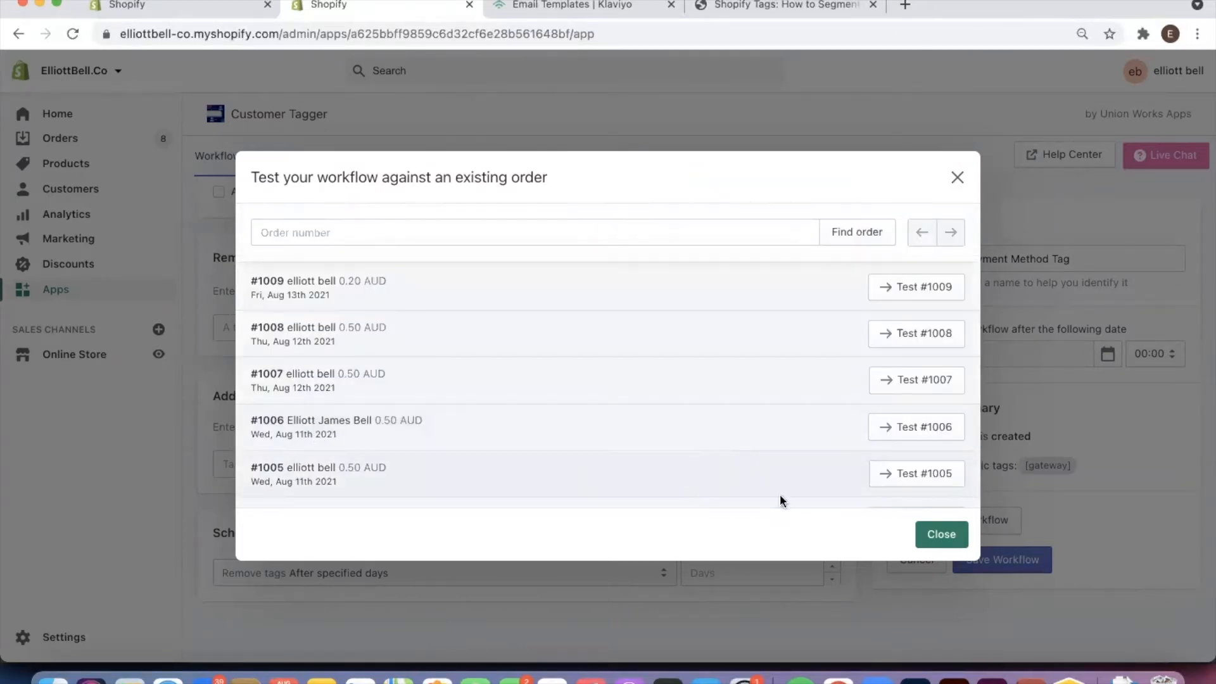
pyautogui.click(914, 474)
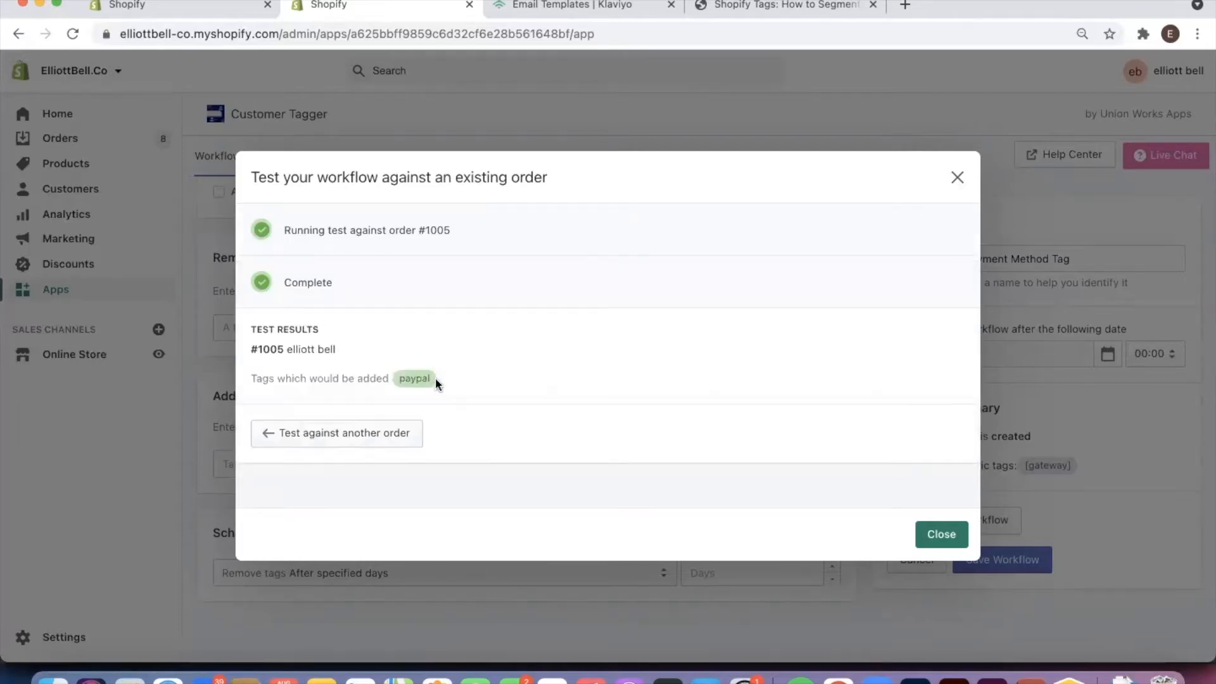
pyautogui.moveTo(431, 378); pyautogui.dragTo(397, 377)
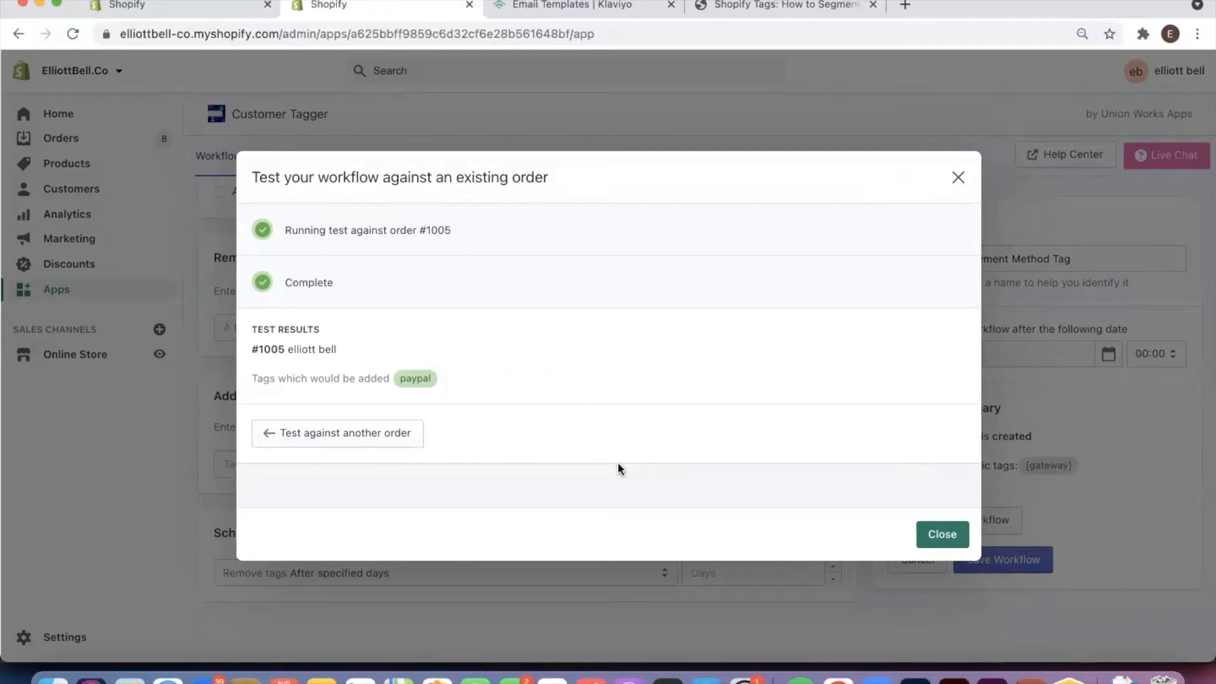
pyautogui.click(957, 178)
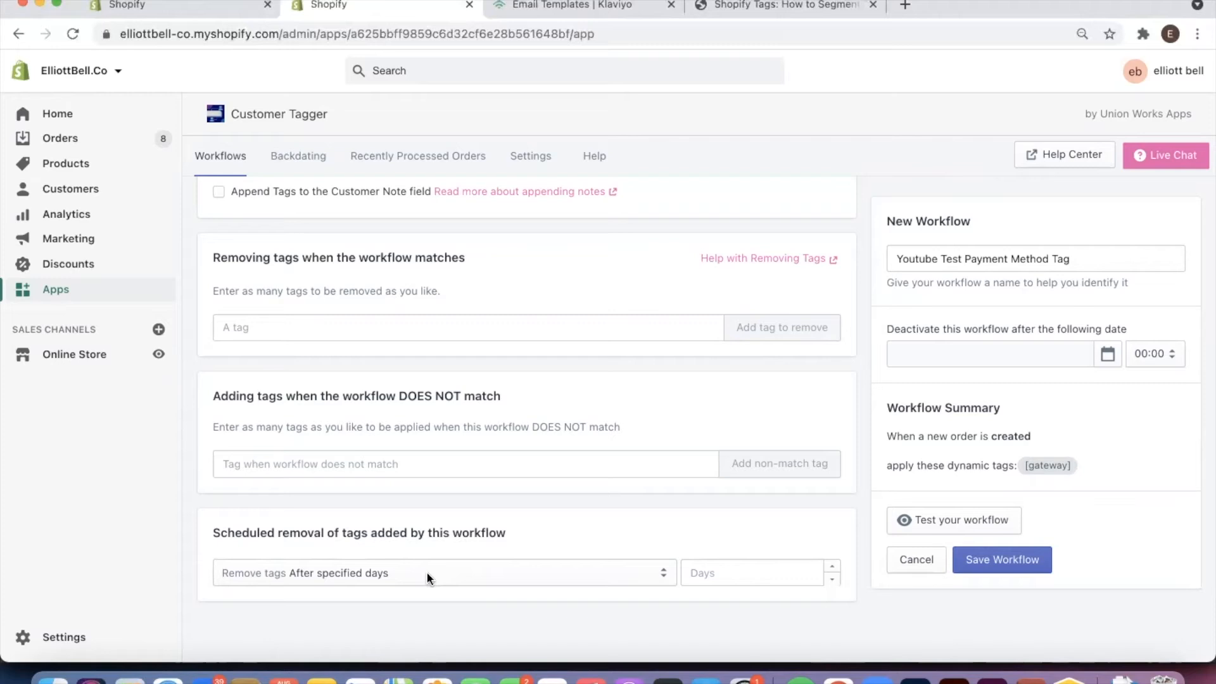
# Schedule removal of the tags added by the workflow after 10 days and save the workflow
pyautogui.click(711, 573)
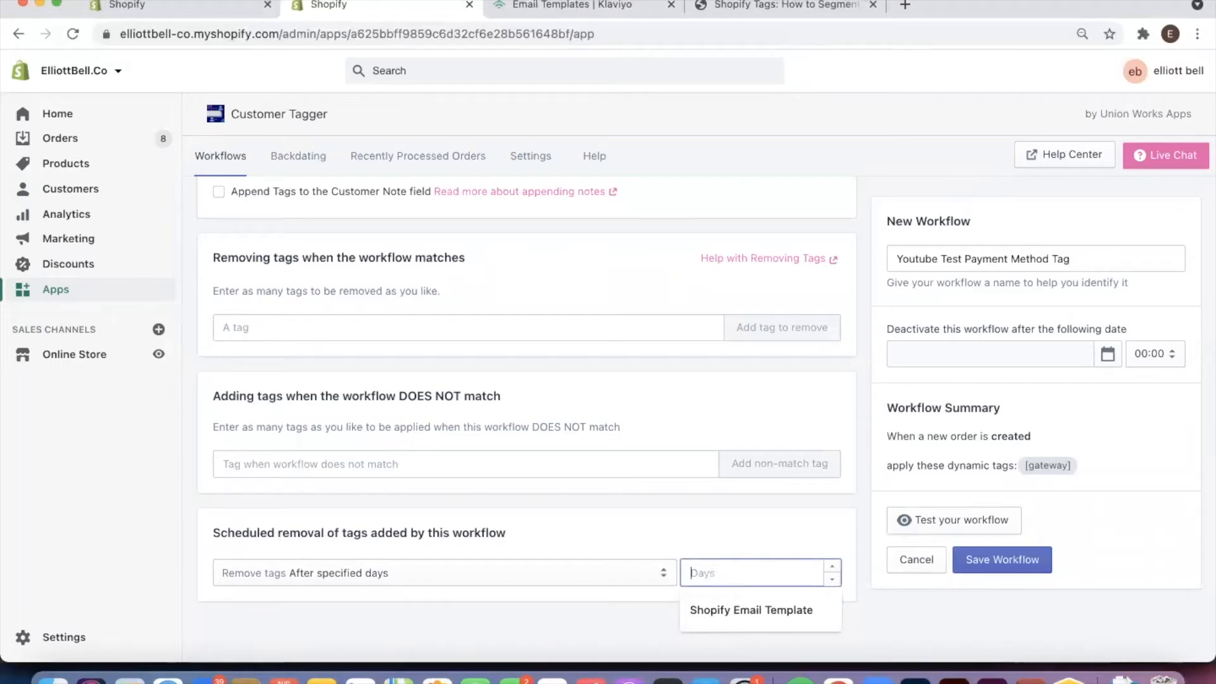
pyautogui.write('10')
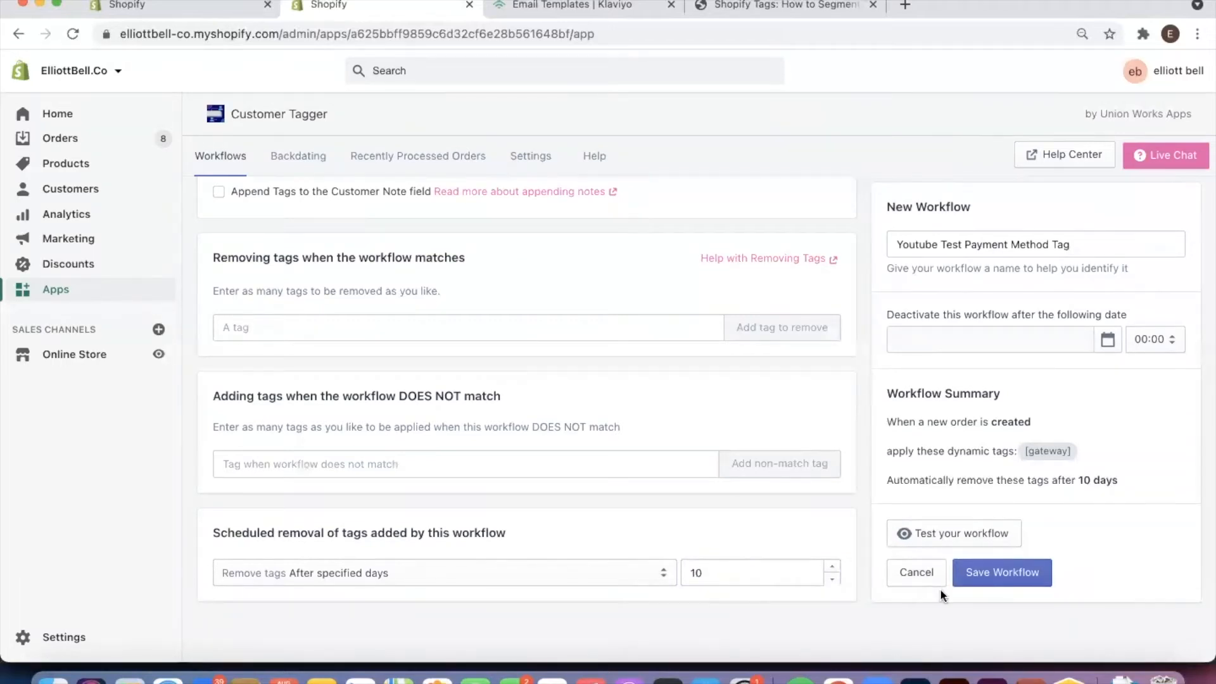
pyautogui.click(993, 578)
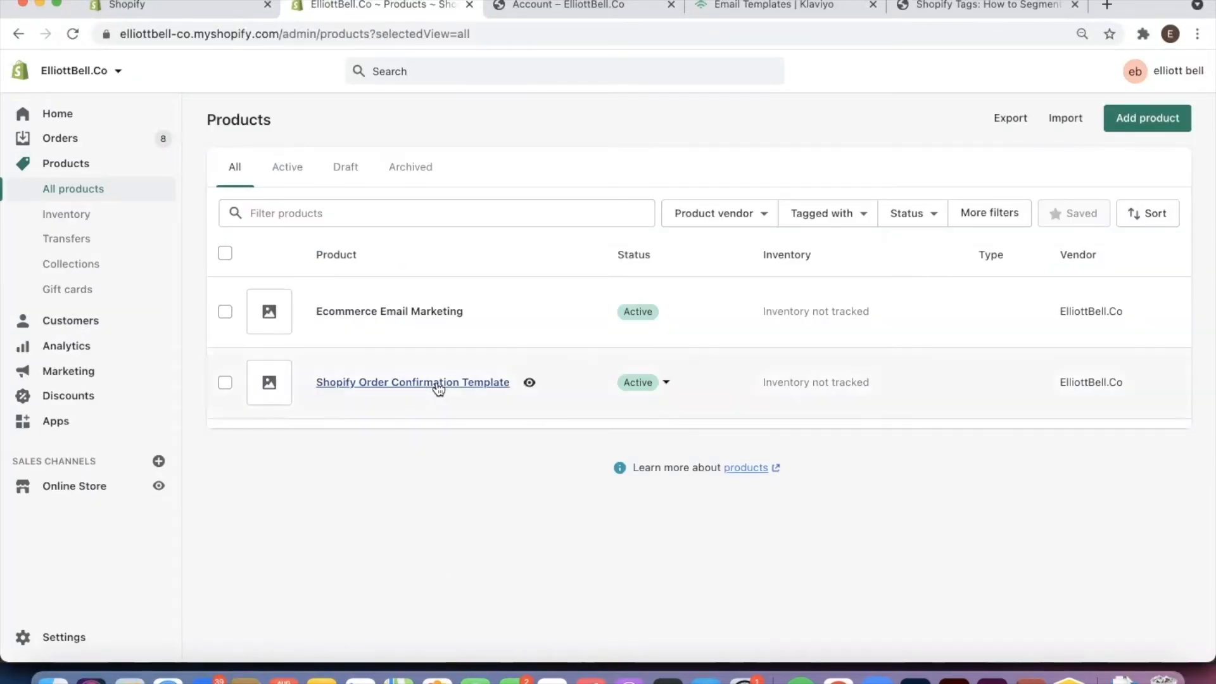
# Open the storefront page of the Shopify Order Confirmation Template product and return to the store admin
pyautogui.click(531, 380)
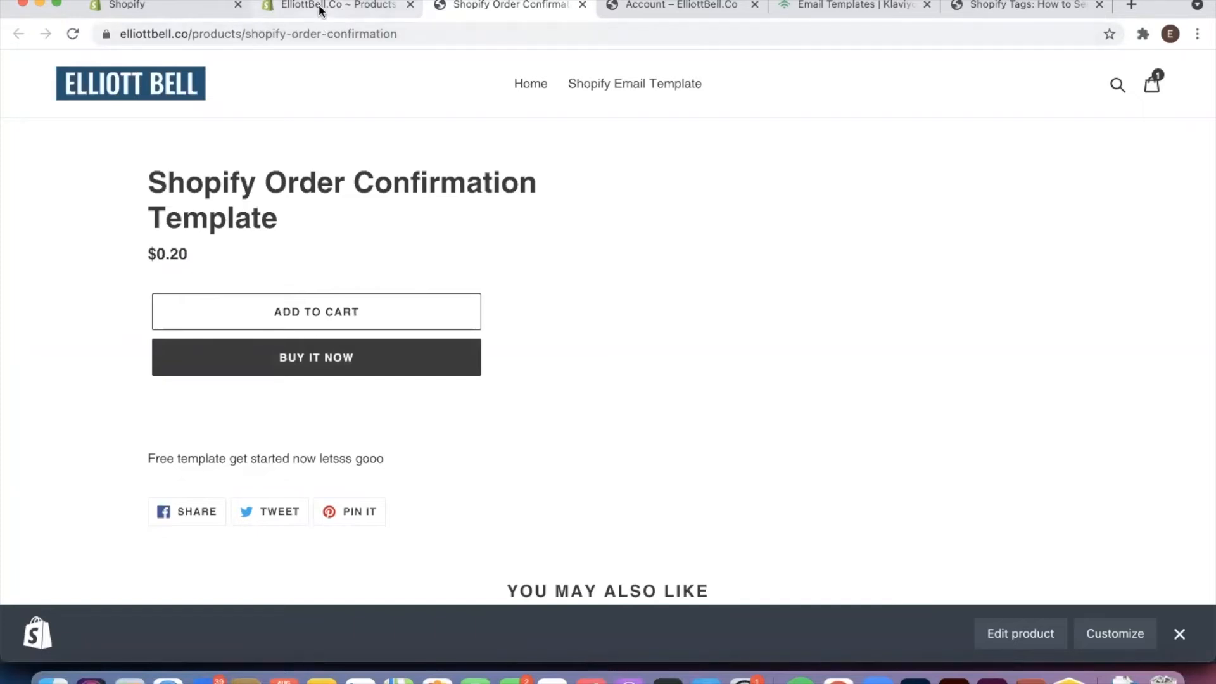
pyautogui.click(351, 9)
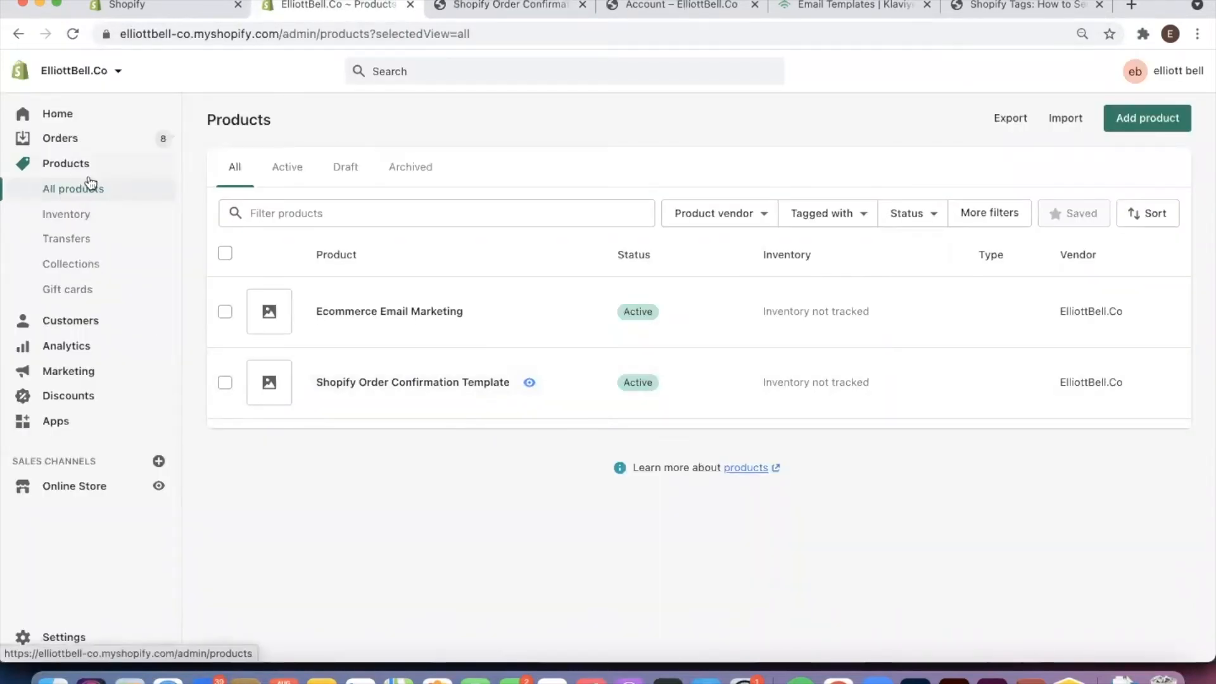
# Remove the Bank Deposit and paypal tags from the email-subscribed customer and save the record
pyautogui.click(44, 319)
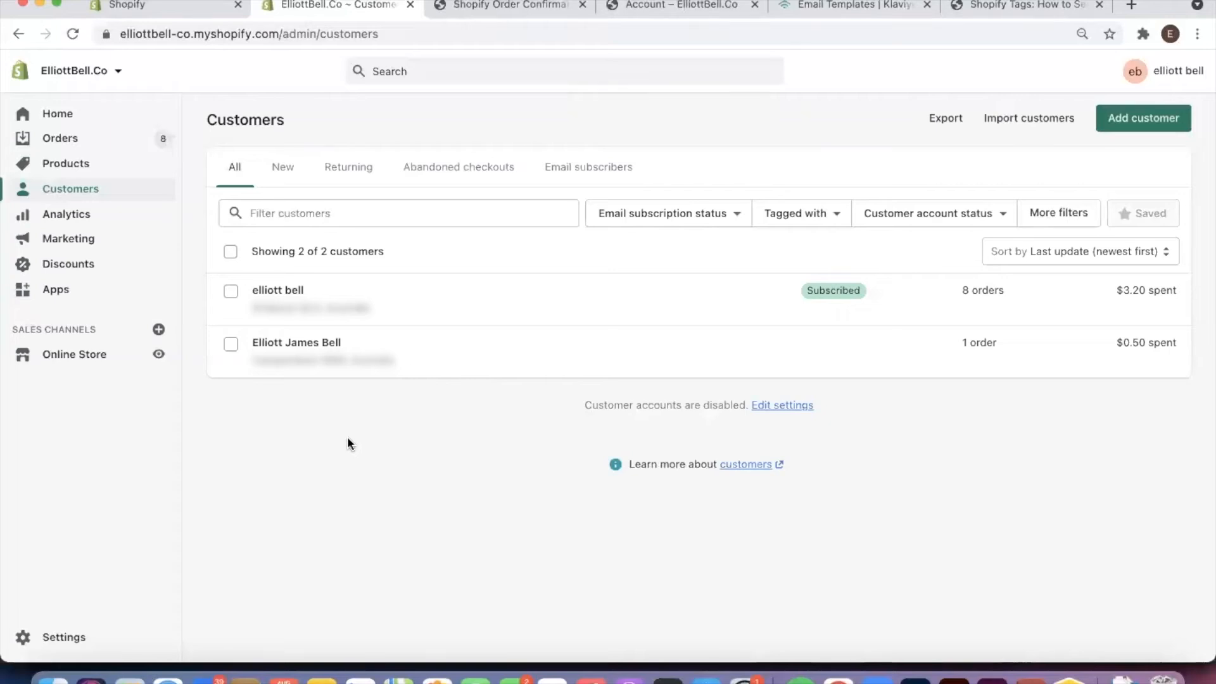
pyautogui.click(369, 294)
pyautogui.scroll(-3, 912, 393)
pyautogui.scroll(-3, 910, 388)
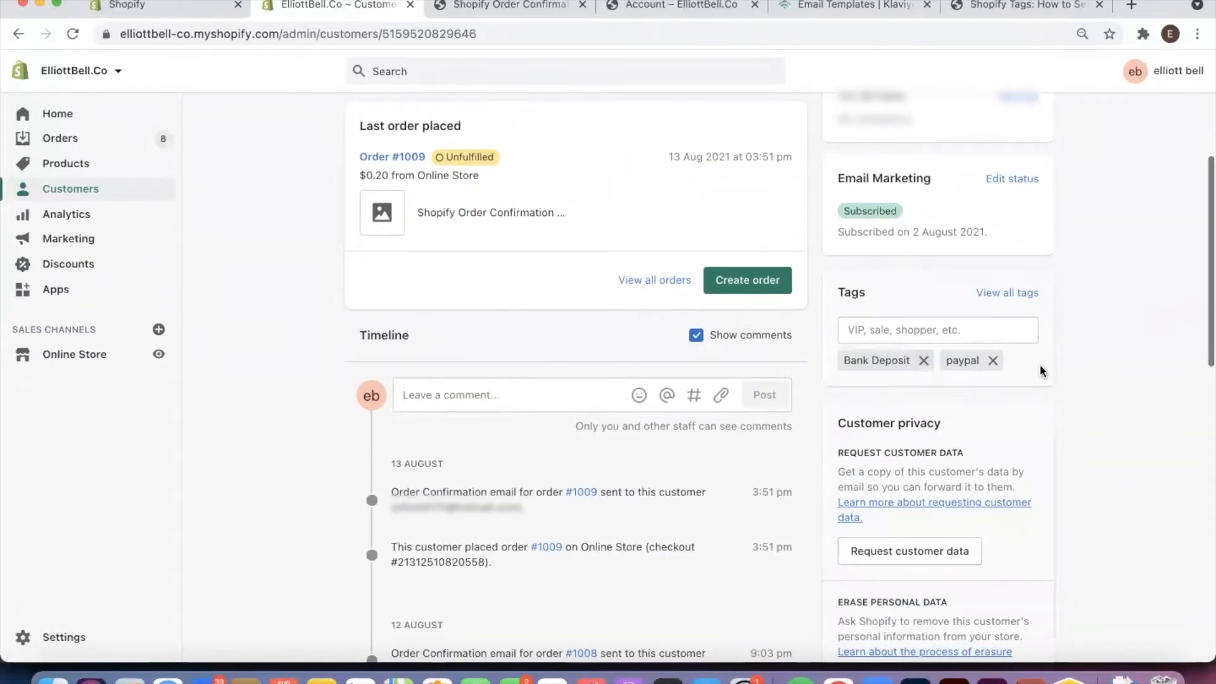
pyautogui.click(923, 360)
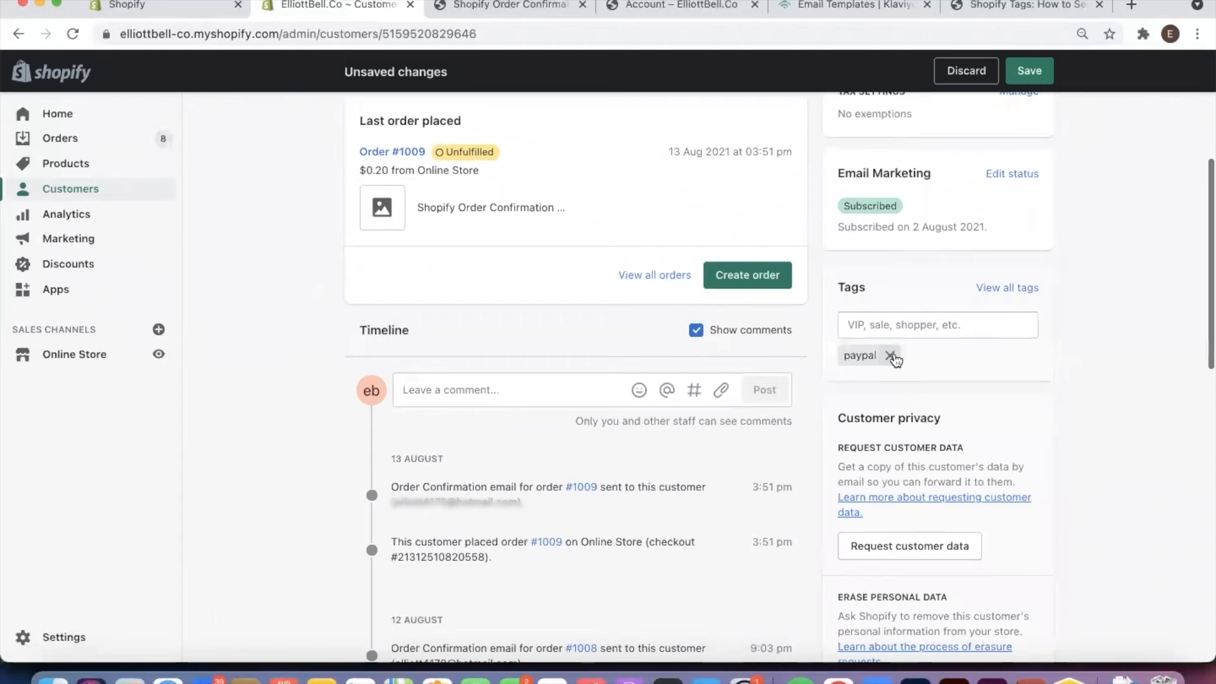
pyautogui.click(891, 356)
pyautogui.click(898, 324)
pyautogui.click(1110, 341)
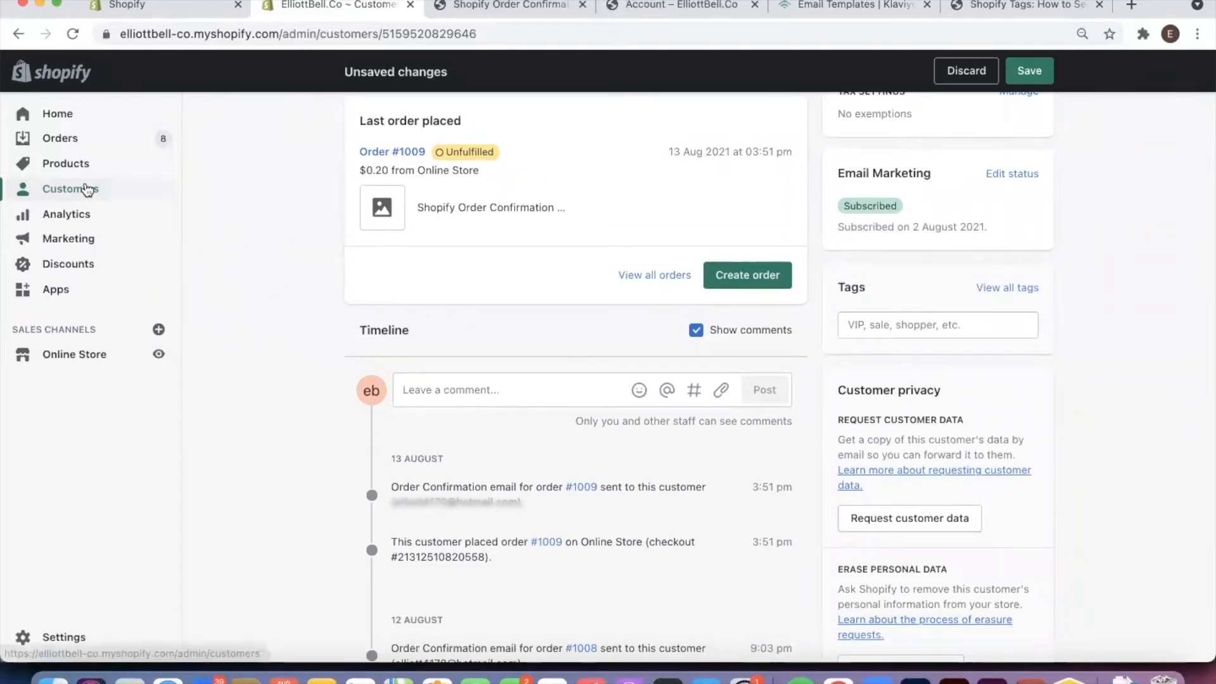
pyautogui.click(88, 188)
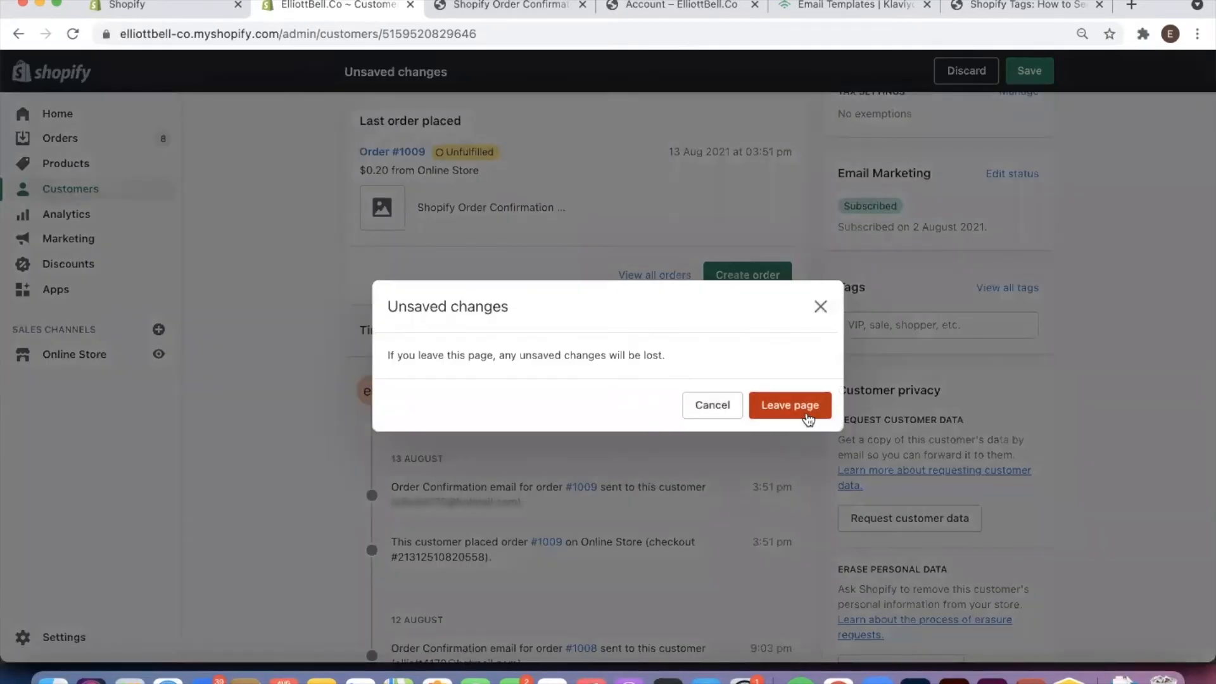
pyautogui.click(711, 405)
pyautogui.click(1029, 70)
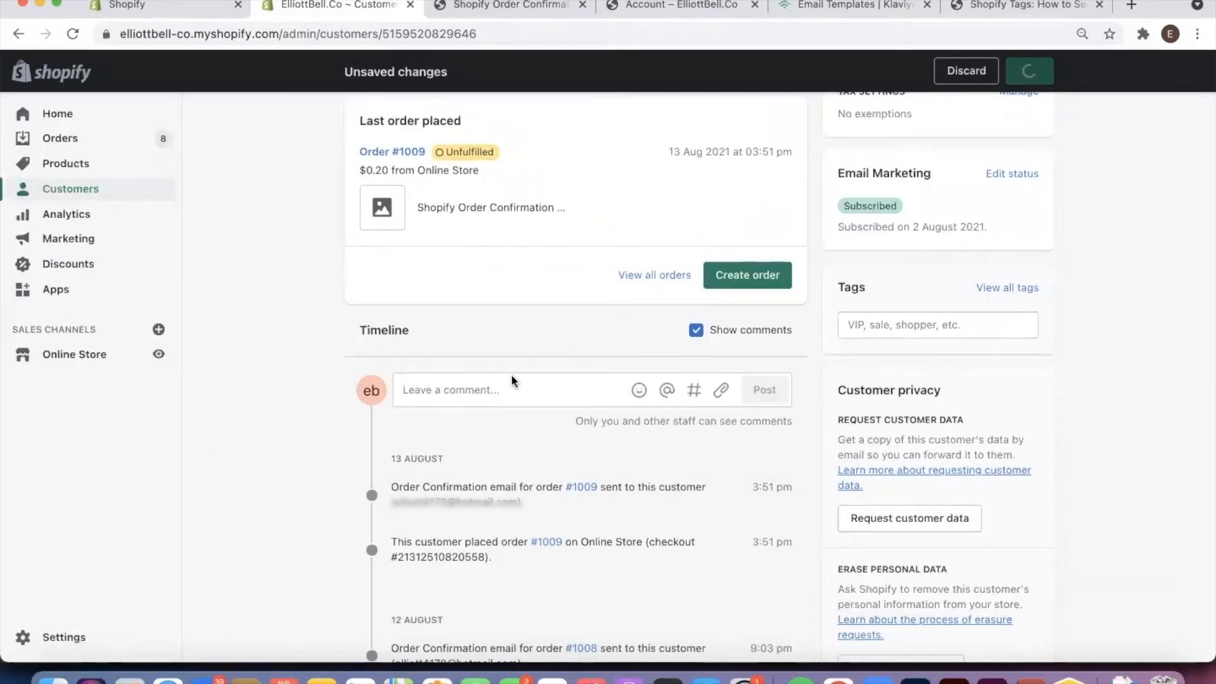
# Remove the existing tag from the other customer, save the record and return to the customer list
pyautogui.click(101, 205)
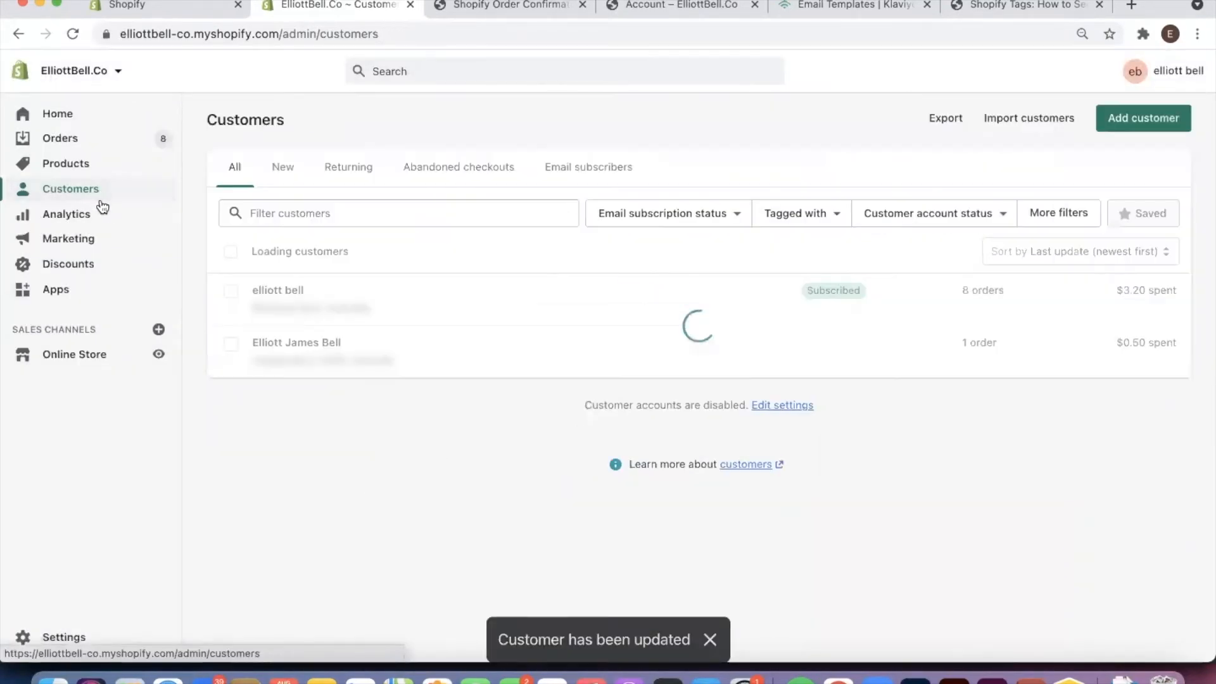
pyautogui.click(484, 347)
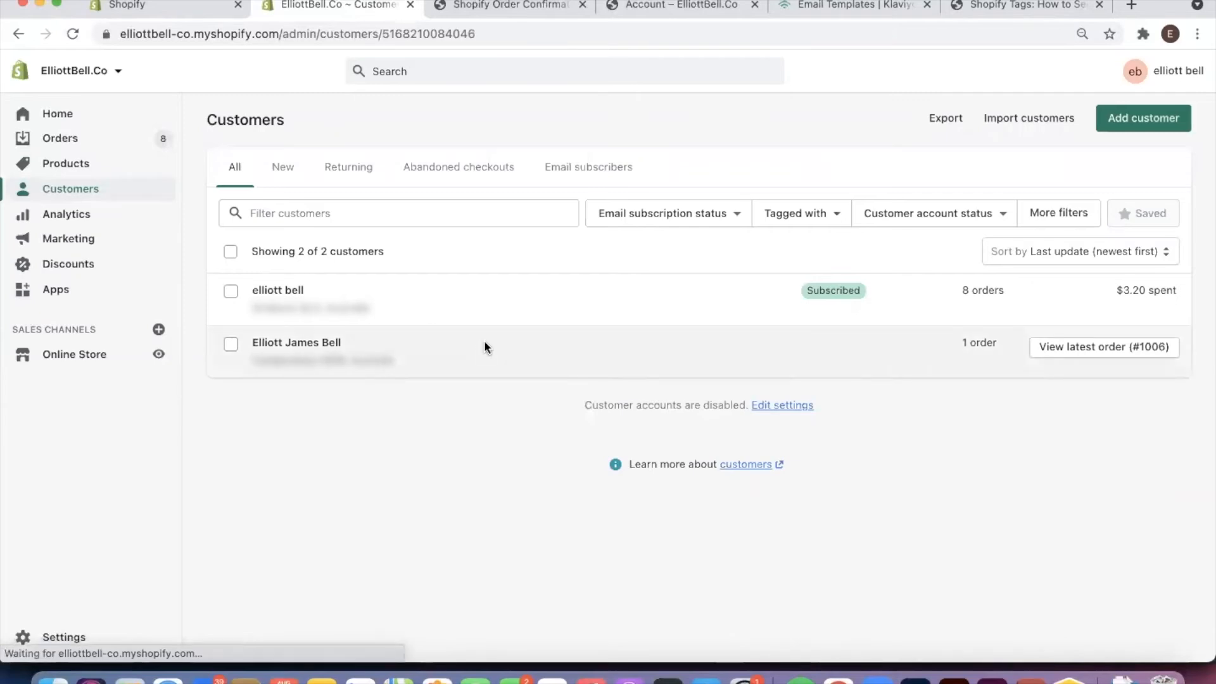
pyautogui.scroll(-5, 1070, 409)
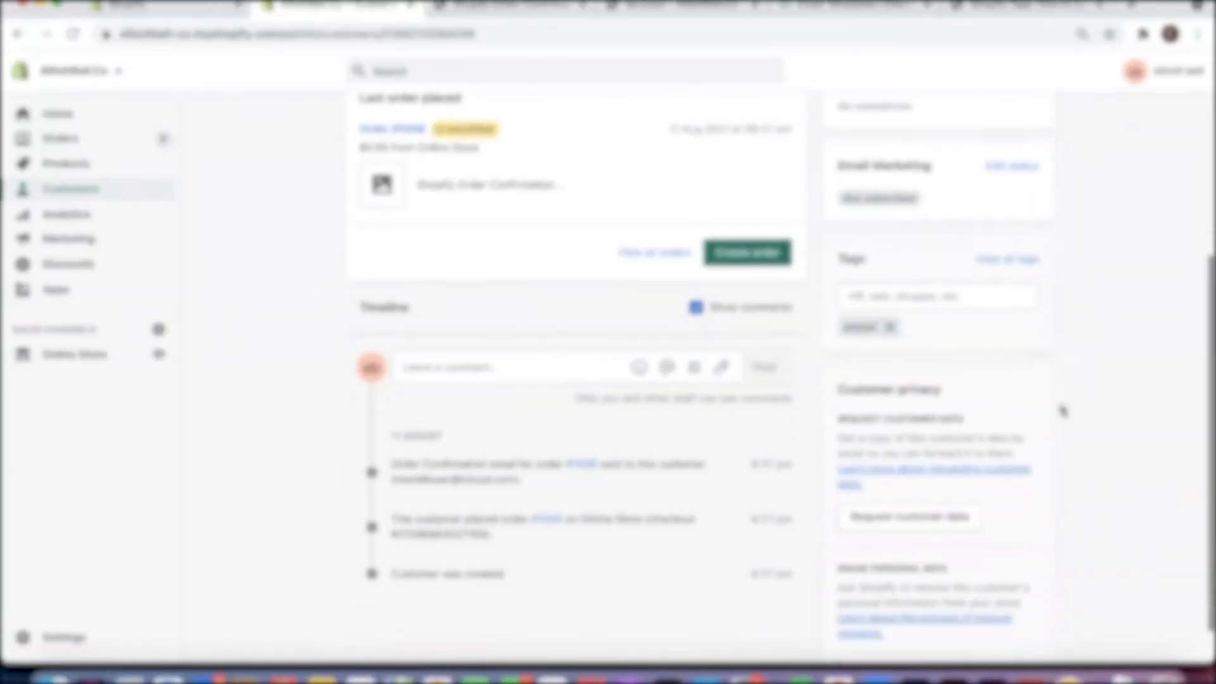
pyautogui.click(890, 328)
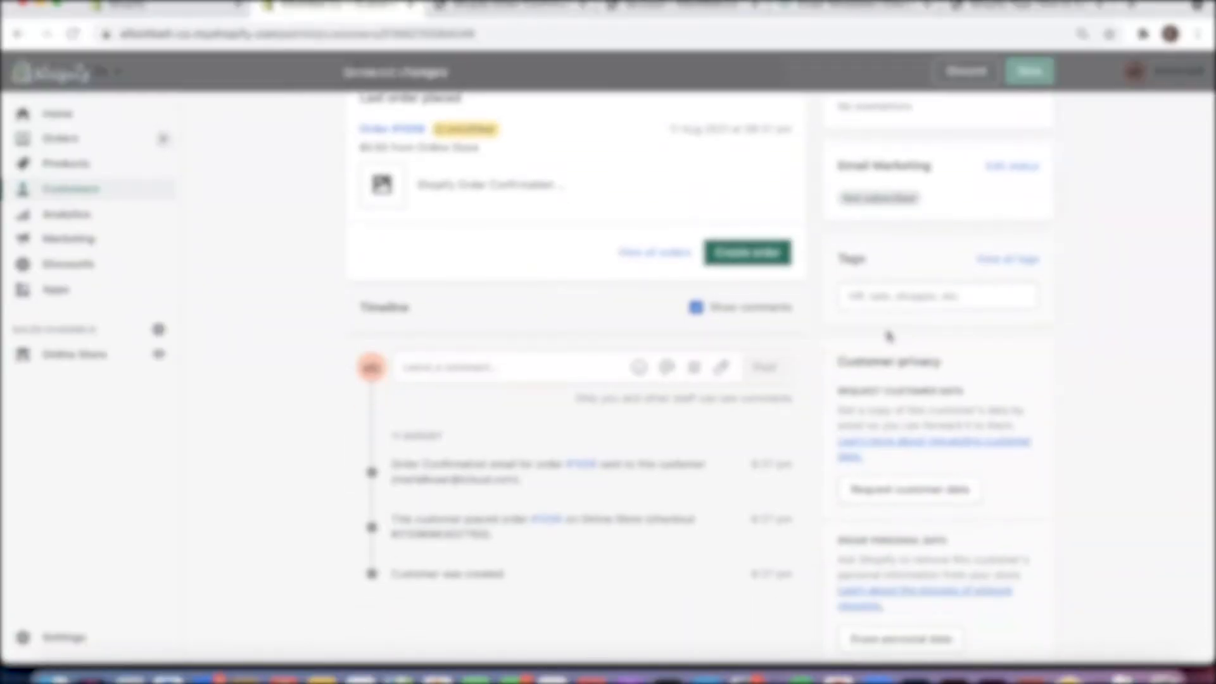
pyautogui.click(1031, 72)
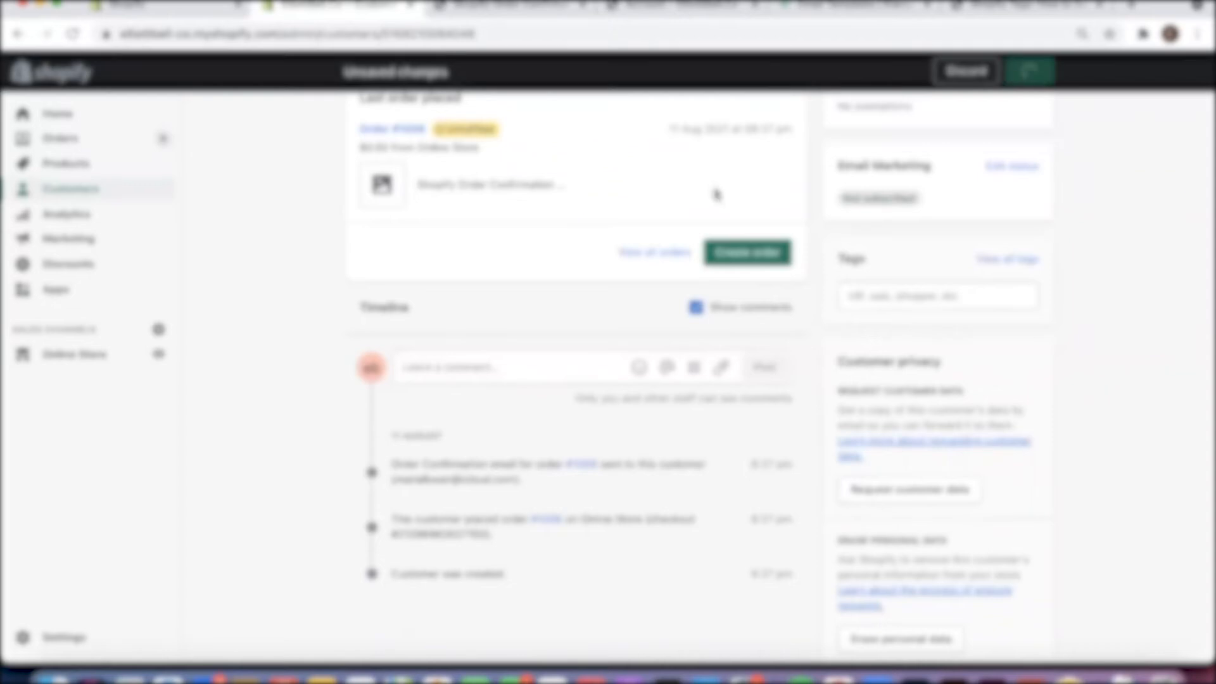
pyautogui.click(72, 190)
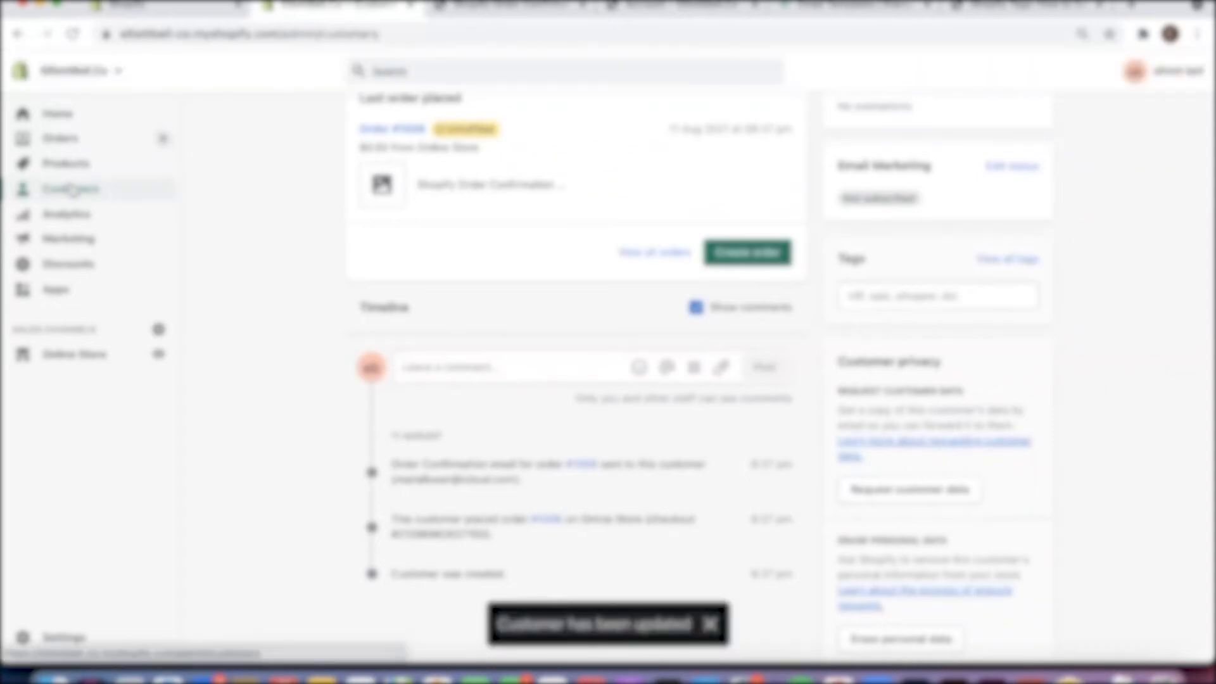
# Buy the Shopify Order Confirmation Template from its storefront page, completing the order with Bank Deposit as the payment method
pyautogui.click(492, 6)
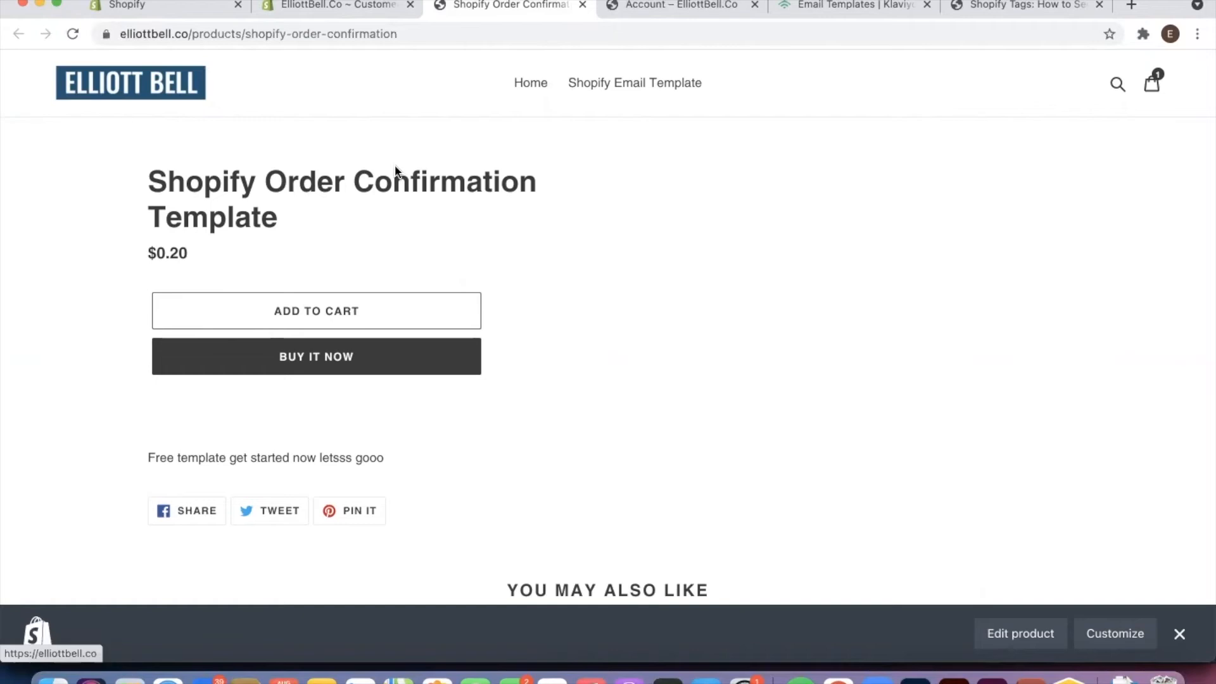
pyautogui.click(327, 359)
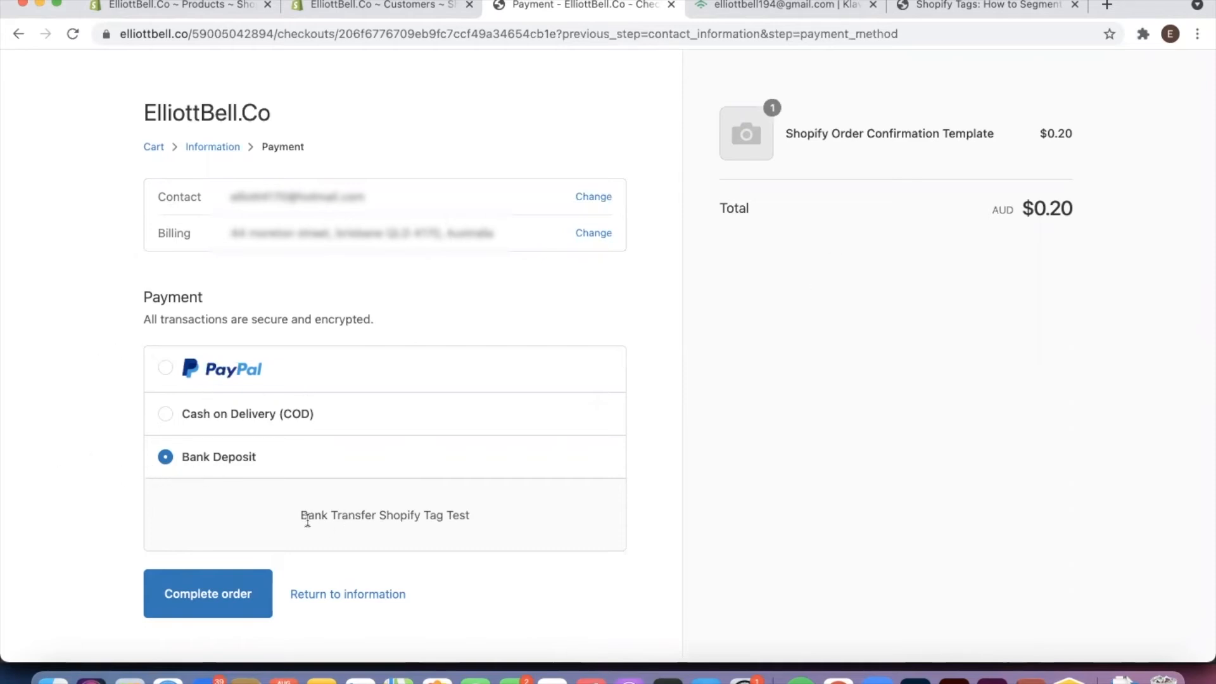
pyautogui.tripleClick(403, 513)
pyautogui.click(509, 513)
pyautogui.moveTo(508, 518); pyautogui.dragTo(299, 514)
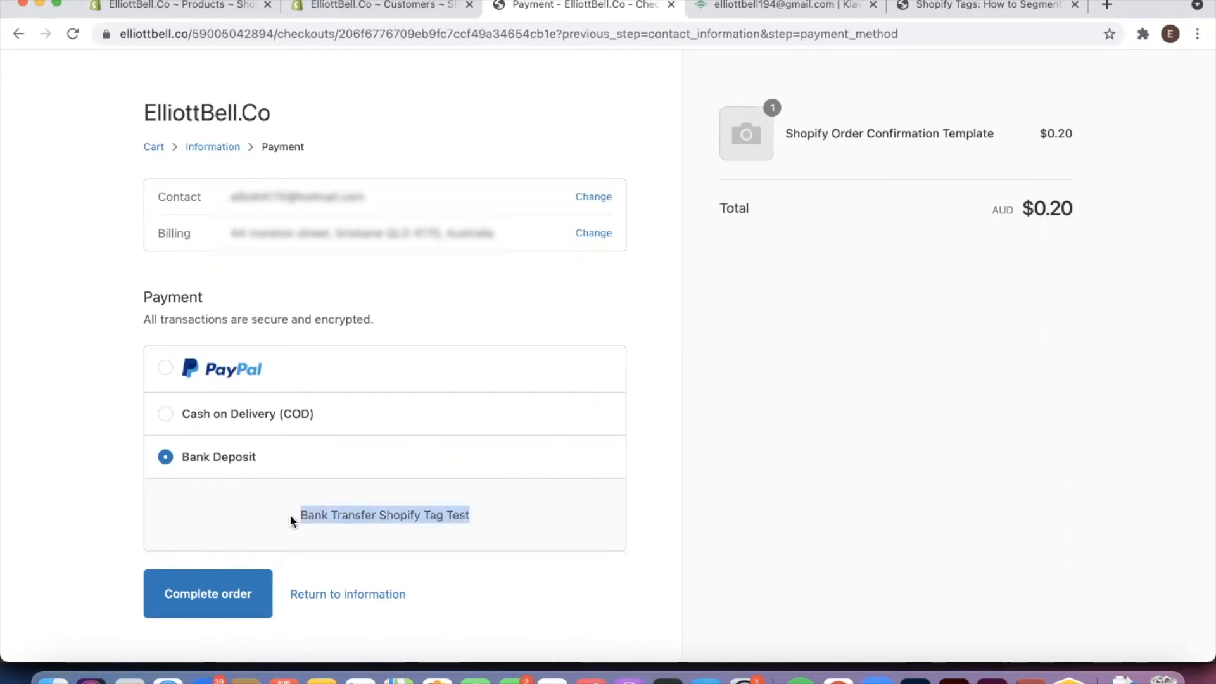
pyautogui.click(295, 518)
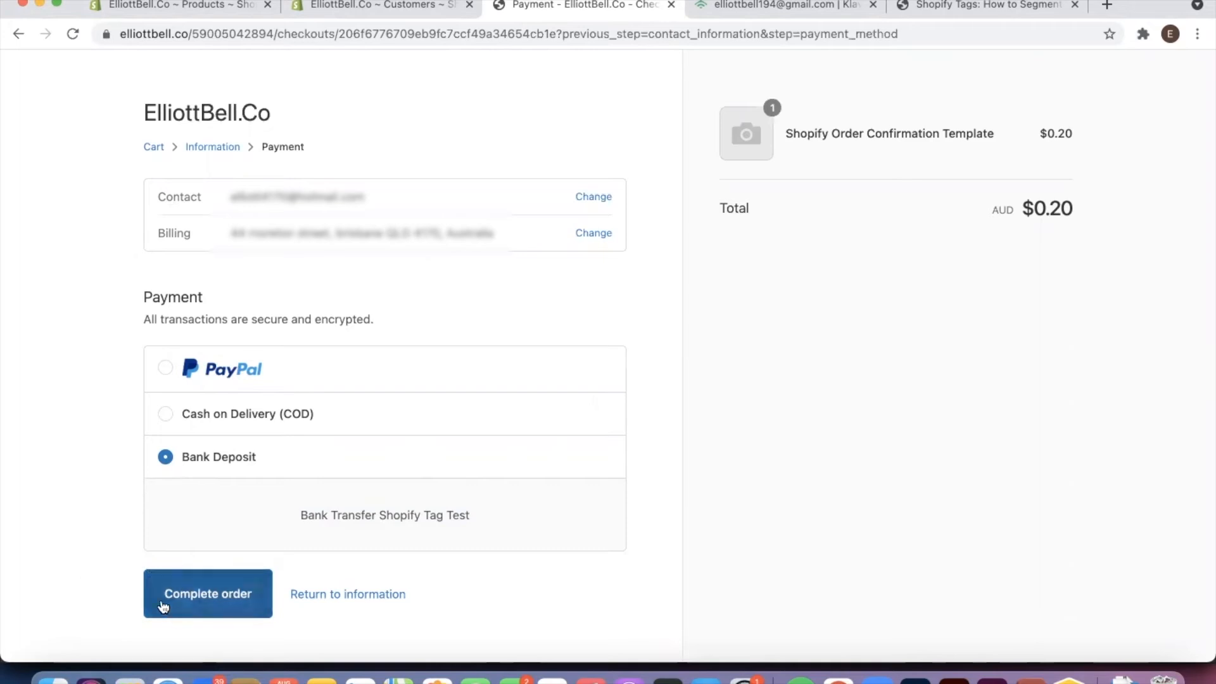
pyautogui.click(244, 594)
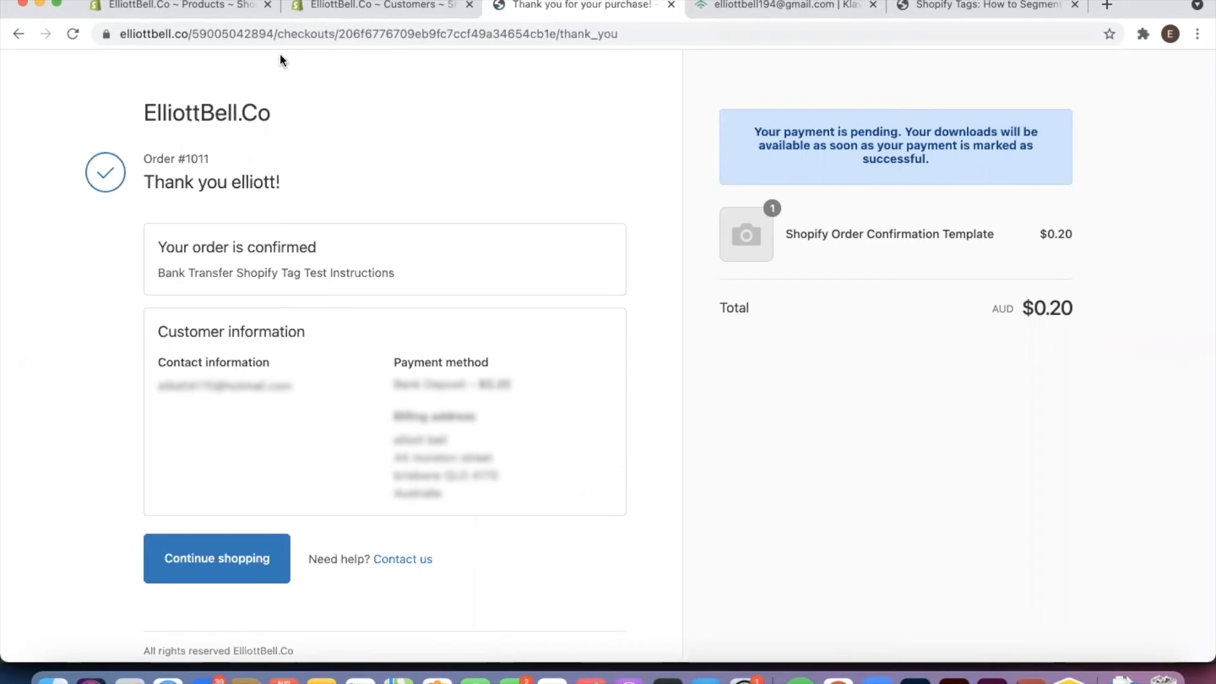
# Refresh the store admin's customer list and examine the tags on the record of the customer who placed the latest order
pyautogui.click(342, 5)
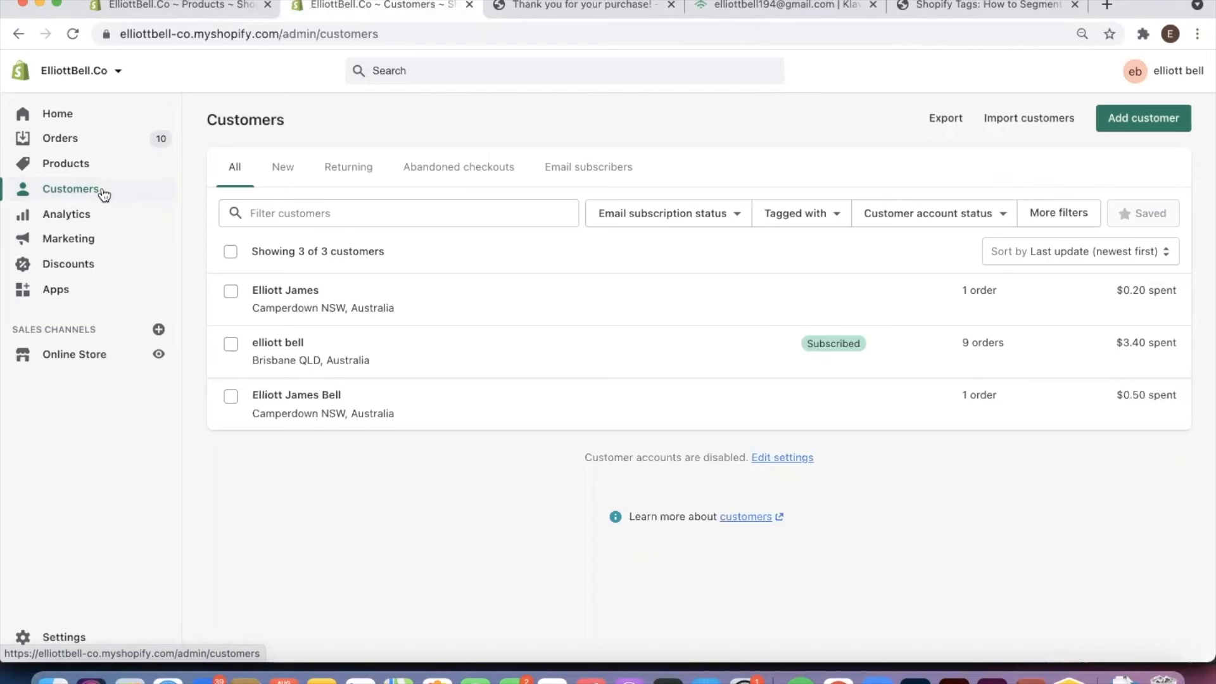
pyautogui.click(534, 38)
pyautogui.press('Return')
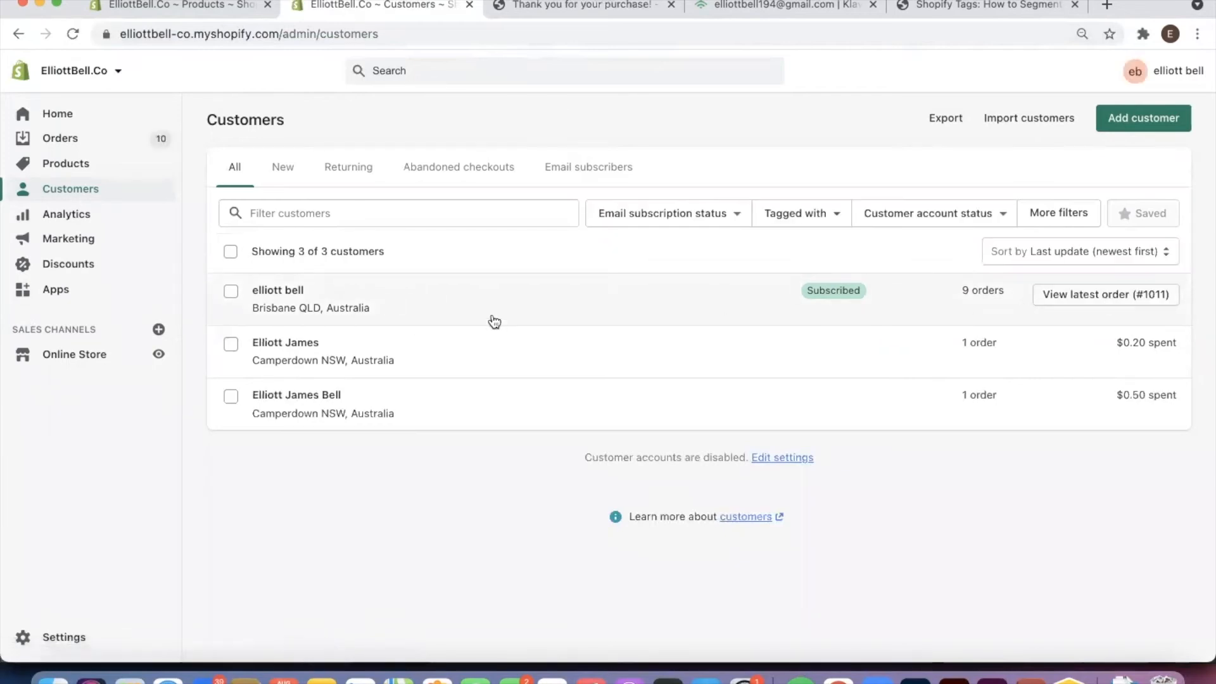
pyautogui.click(404, 298)
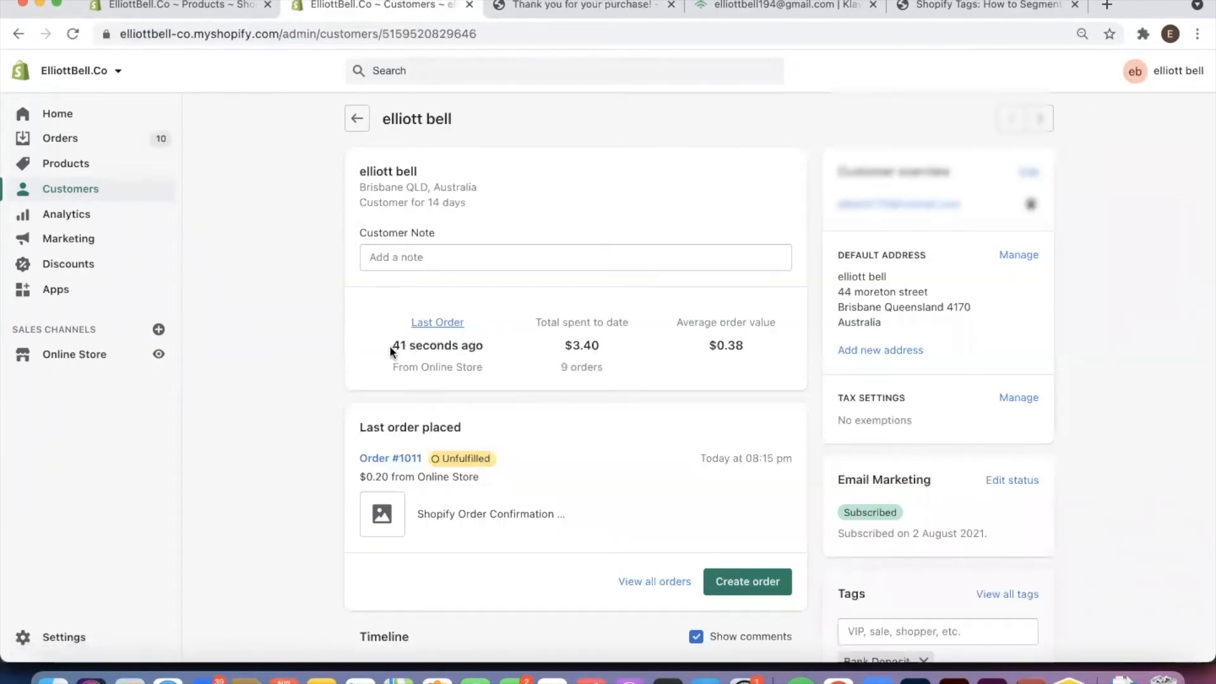
pyautogui.scroll(-5, 549, 329)
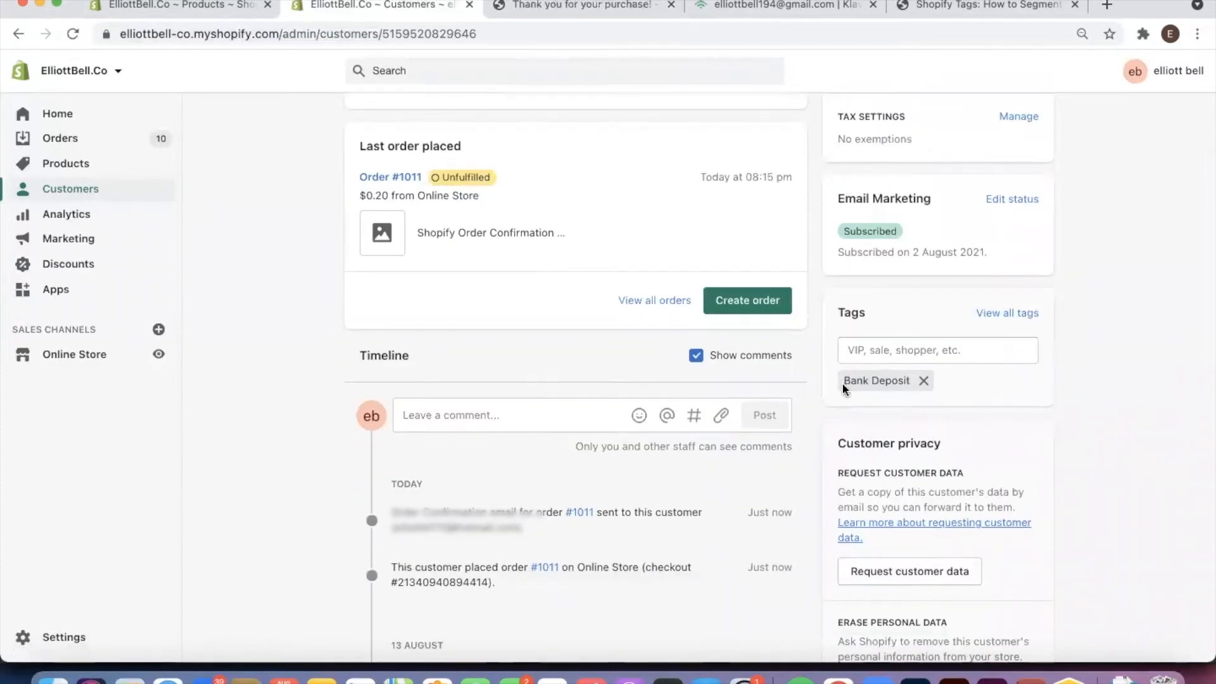
pyautogui.moveTo(845, 381); pyautogui.dragTo(918, 383)
pyautogui.scroll(-1, 963, 388)
pyautogui.click(971, 378)
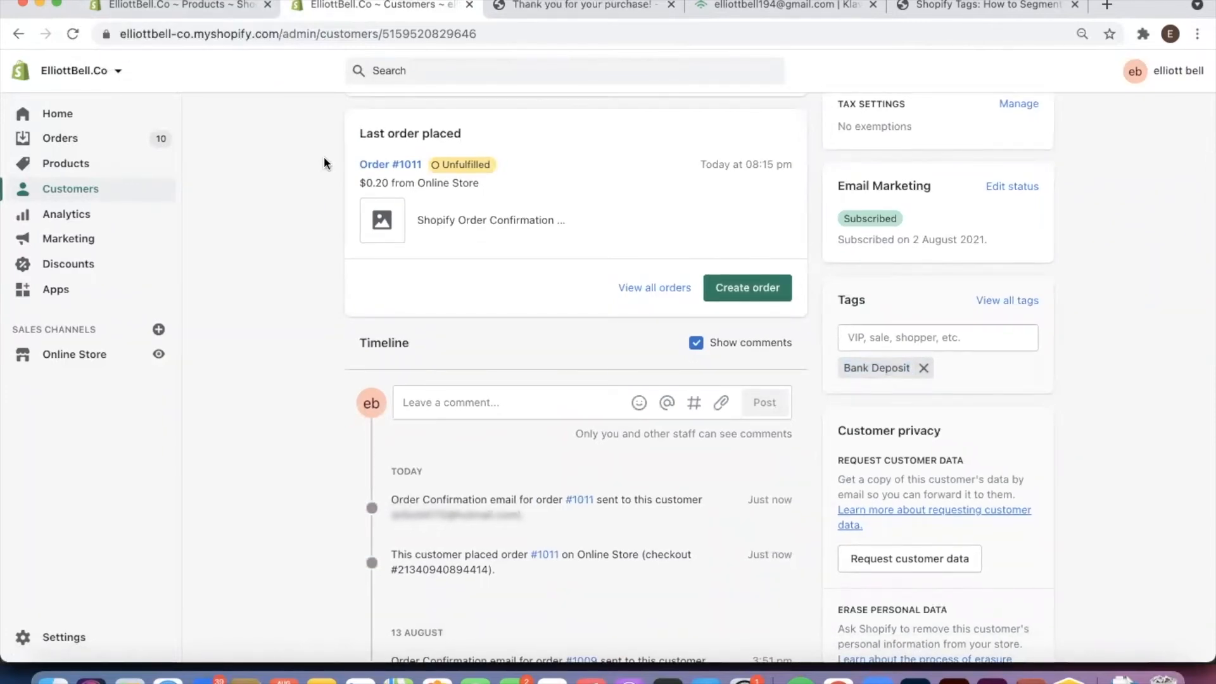
pyautogui.scroll(1, 314, 150)
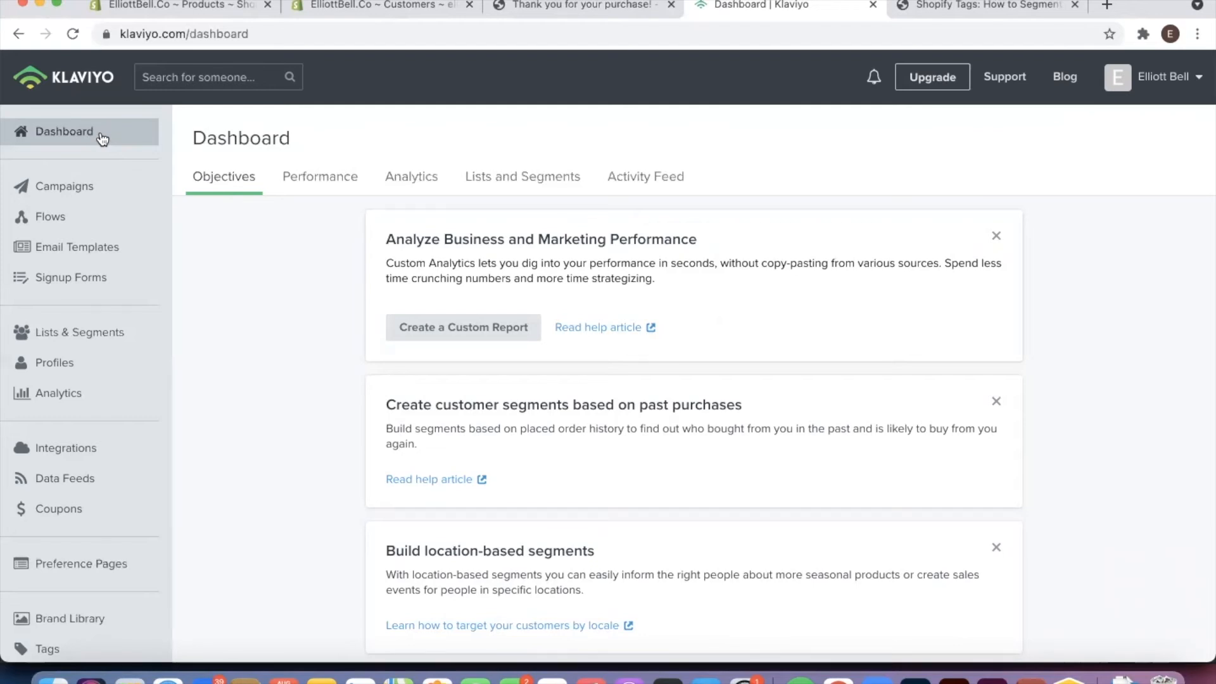
# Start a new segment in Lists & Segments and name it Youtube Payment Method
pyautogui.moveTo(59, 333); pyautogui.dragTo(61, 334)
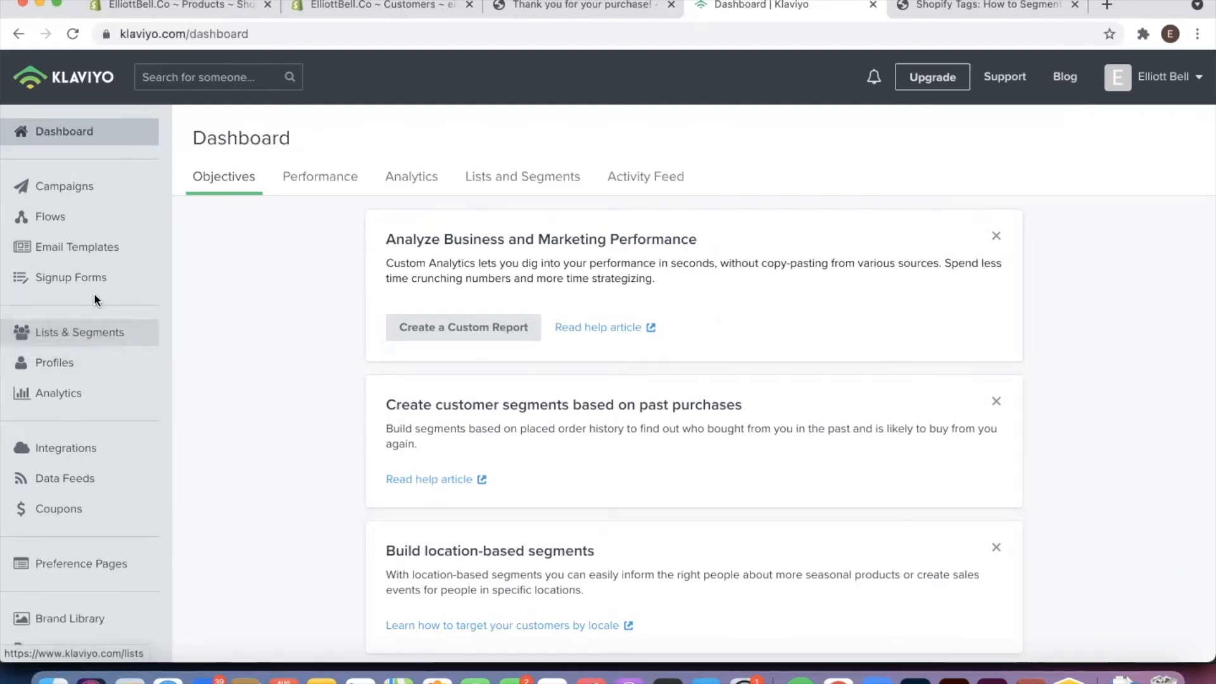
pyautogui.click(106, 337)
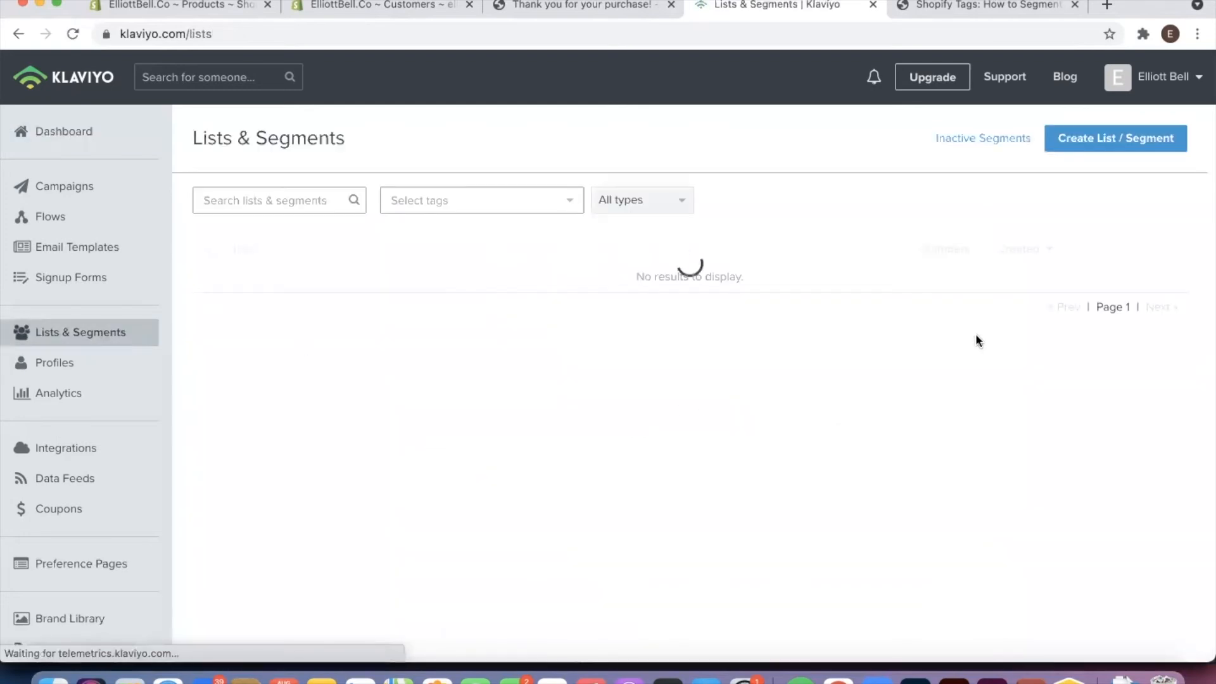
pyautogui.click(1109, 150)
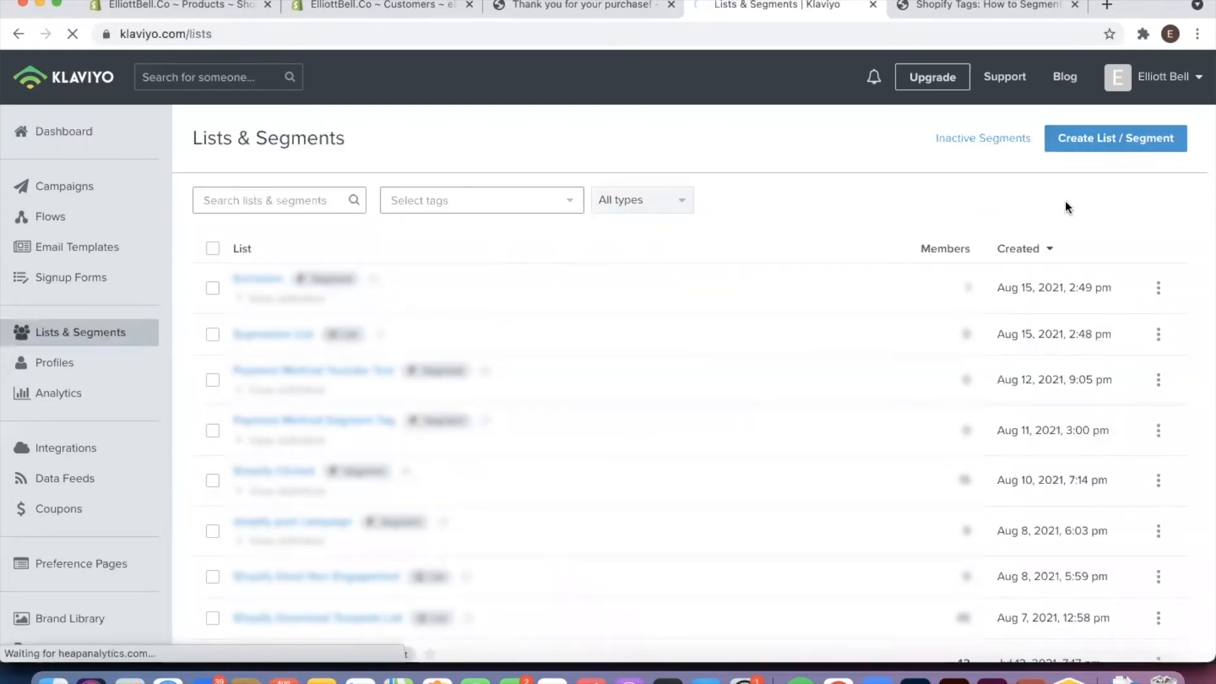
pyautogui.click(779, 339)
pyautogui.click(461, 258)
pyautogui.write('Yout')
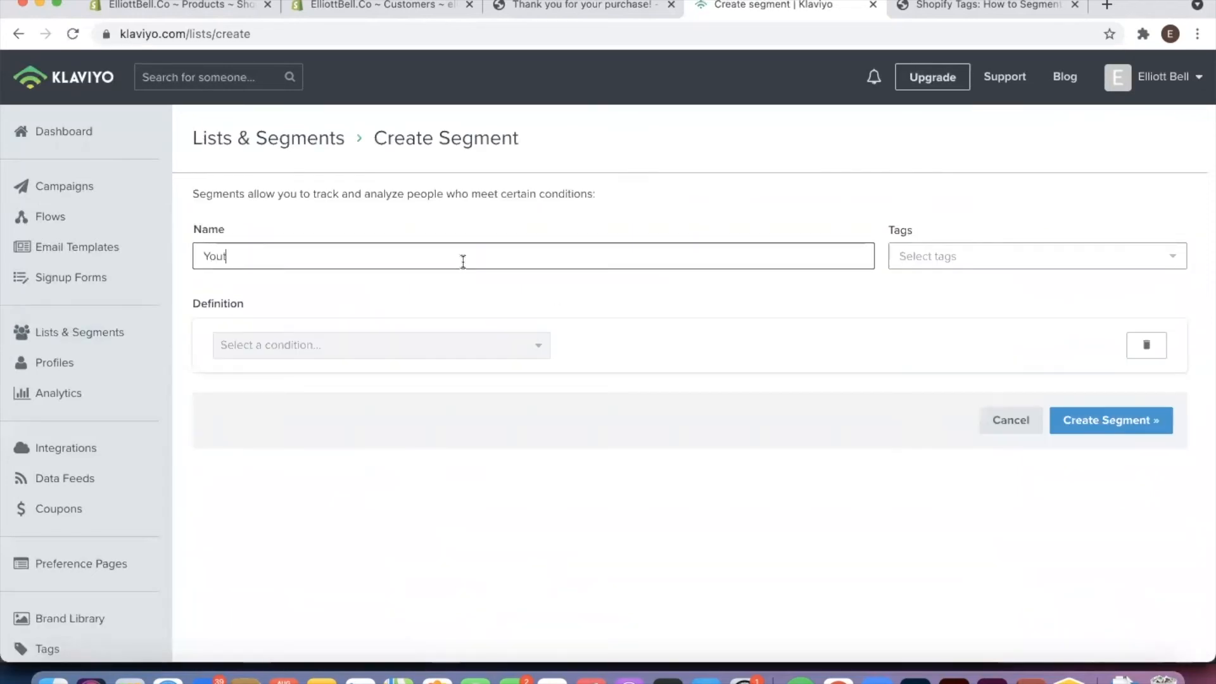
pyautogui.write('ube Pay')
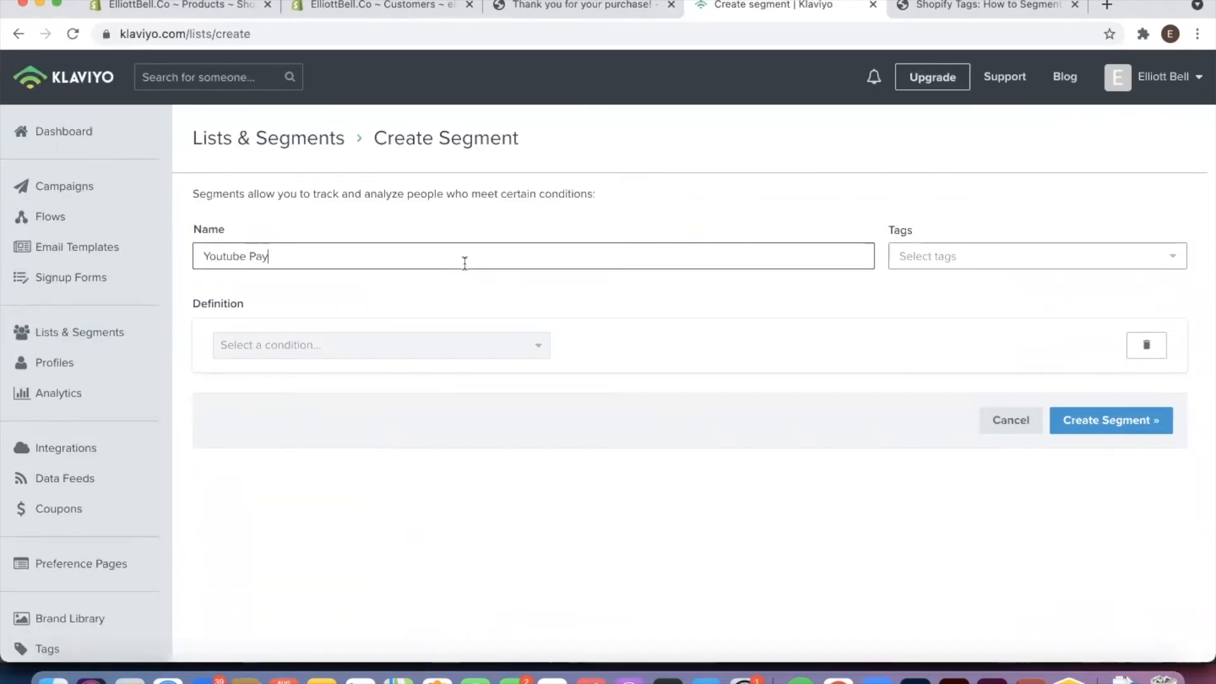
pyautogui.write('ment Method')
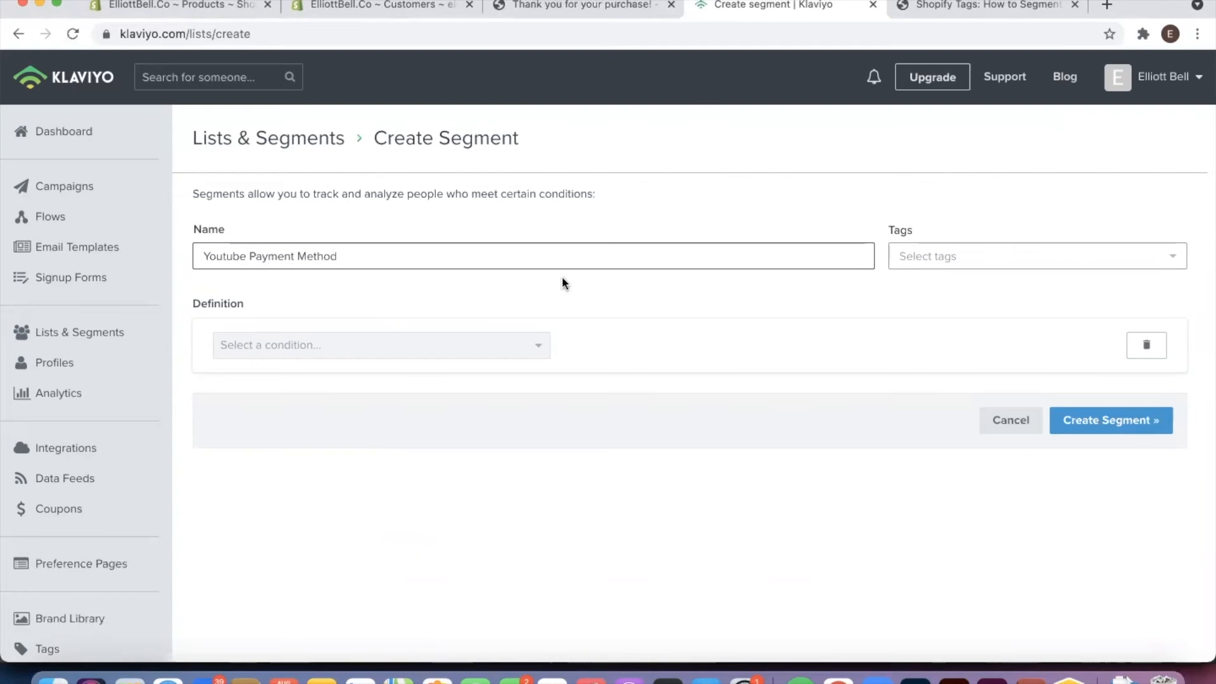
# Define the segment by Properties about someone, with Shopify Tags as the dimension
pyautogui.click(481, 351)
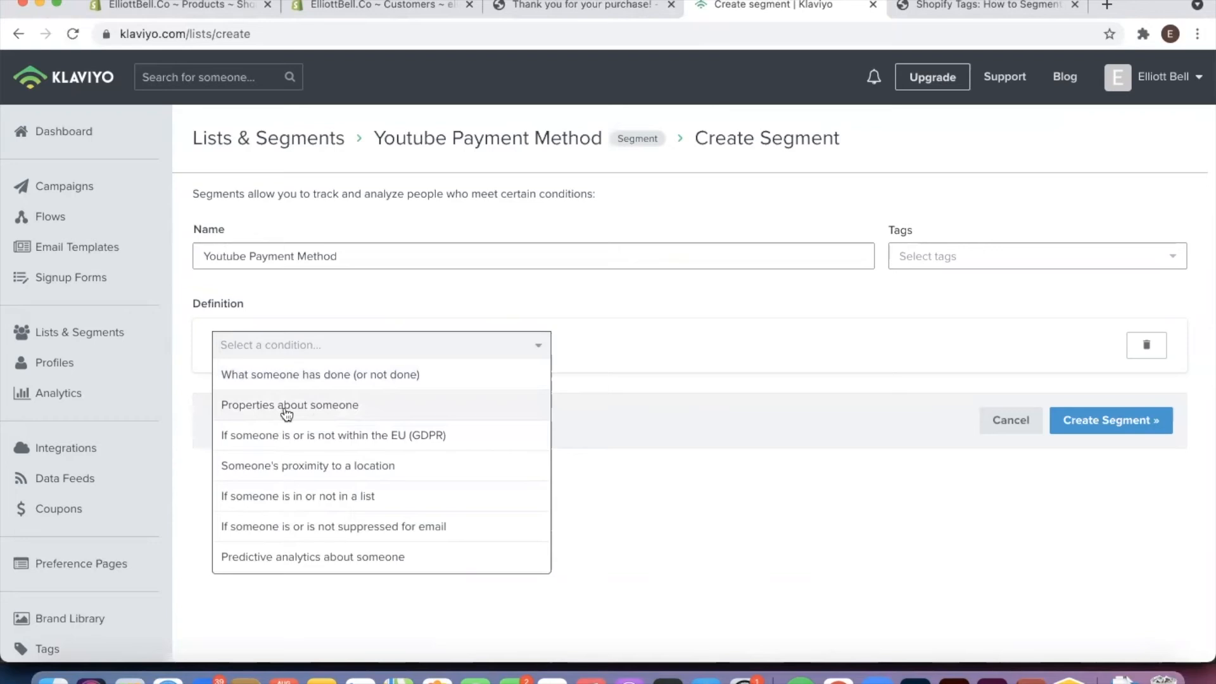
pyautogui.click(309, 415)
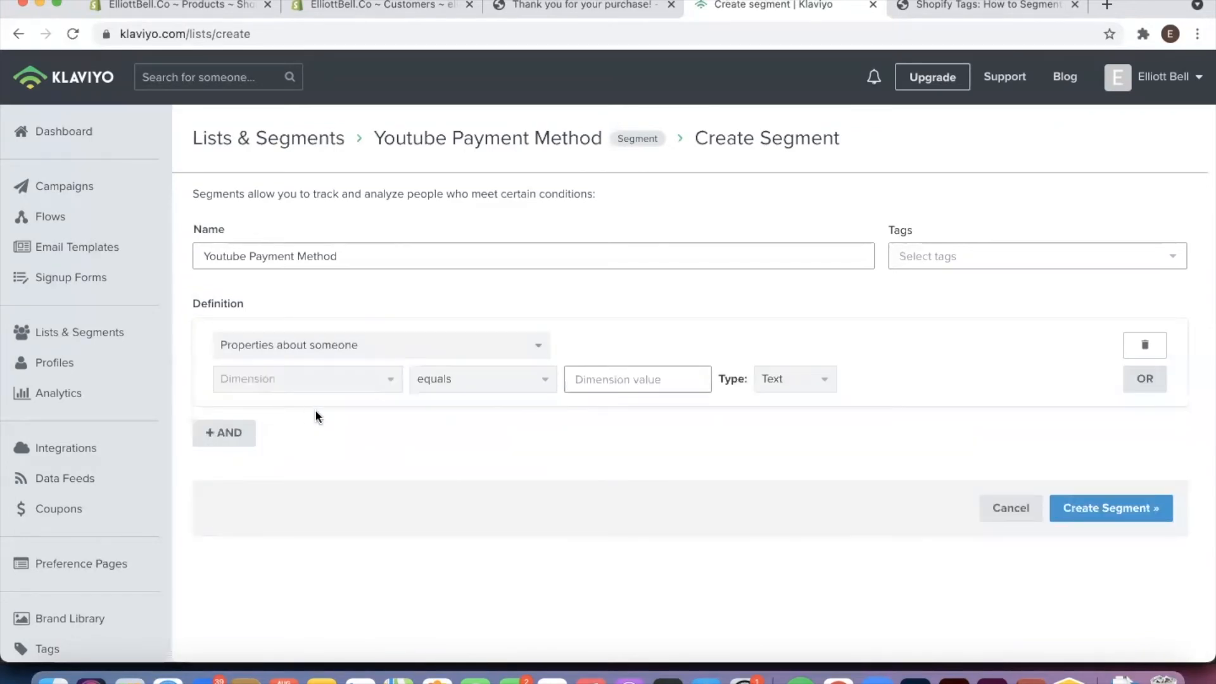
pyautogui.click(348, 388)
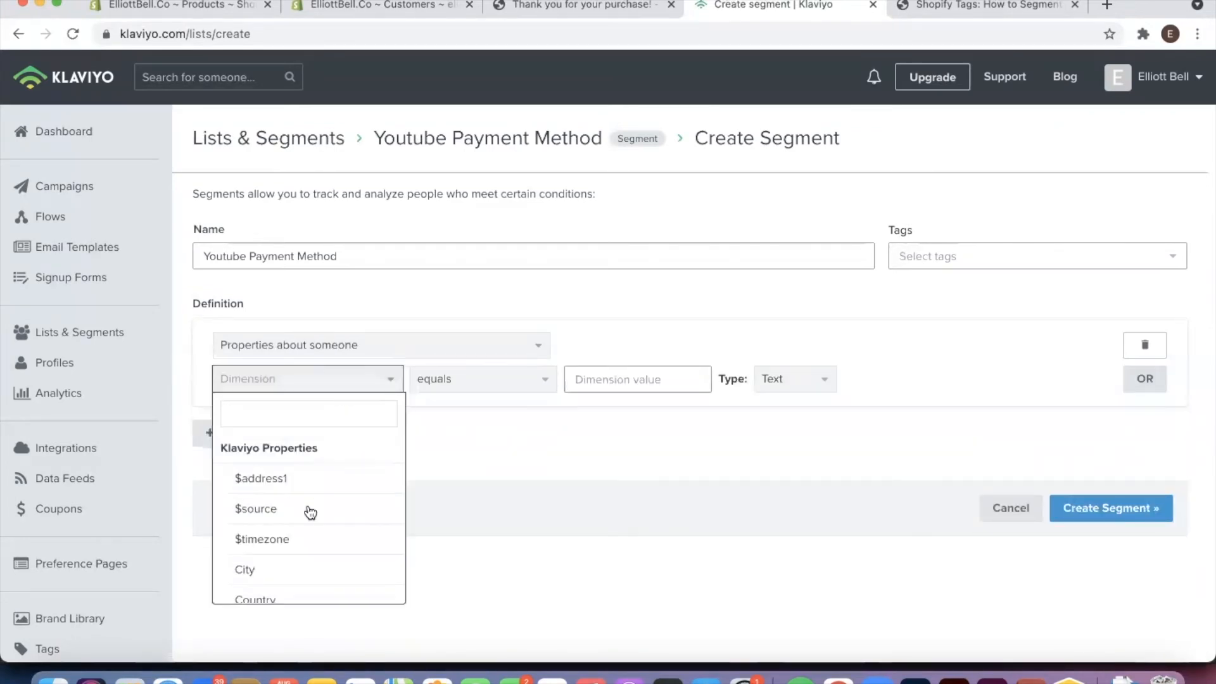
pyautogui.scroll(-3, 298, 461)
pyautogui.scroll(-10, 299, 463)
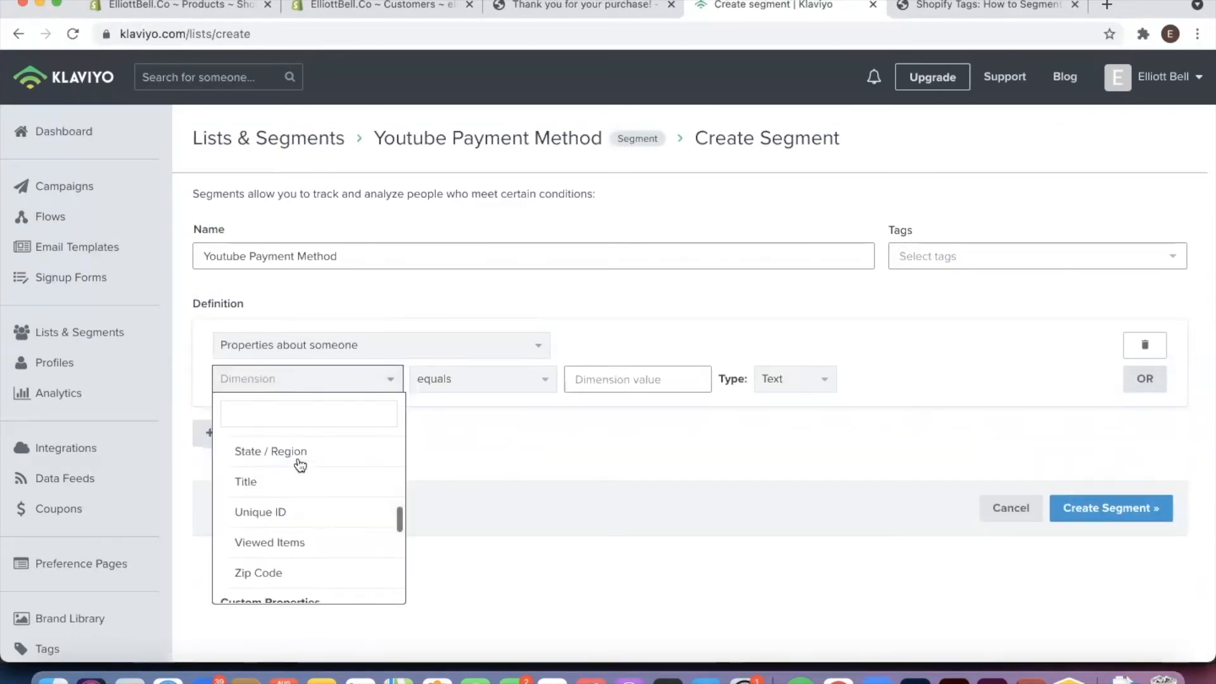
pyautogui.scroll(-5, 299, 463)
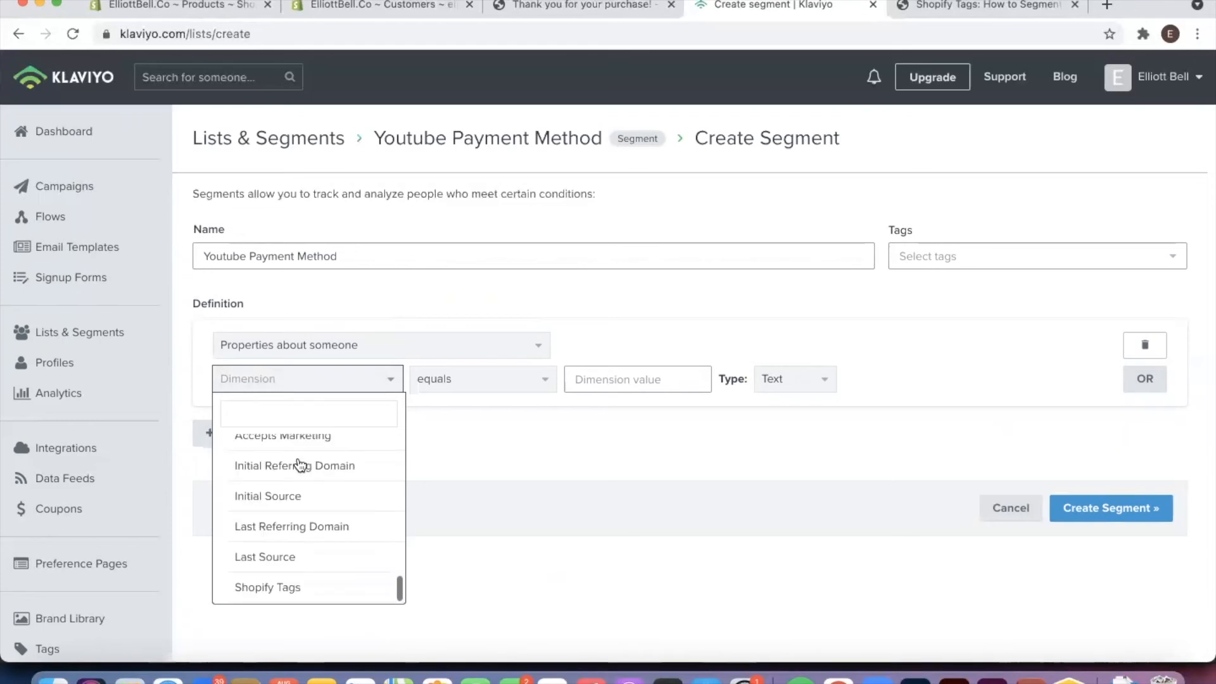
pyautogui.click(279, 590)
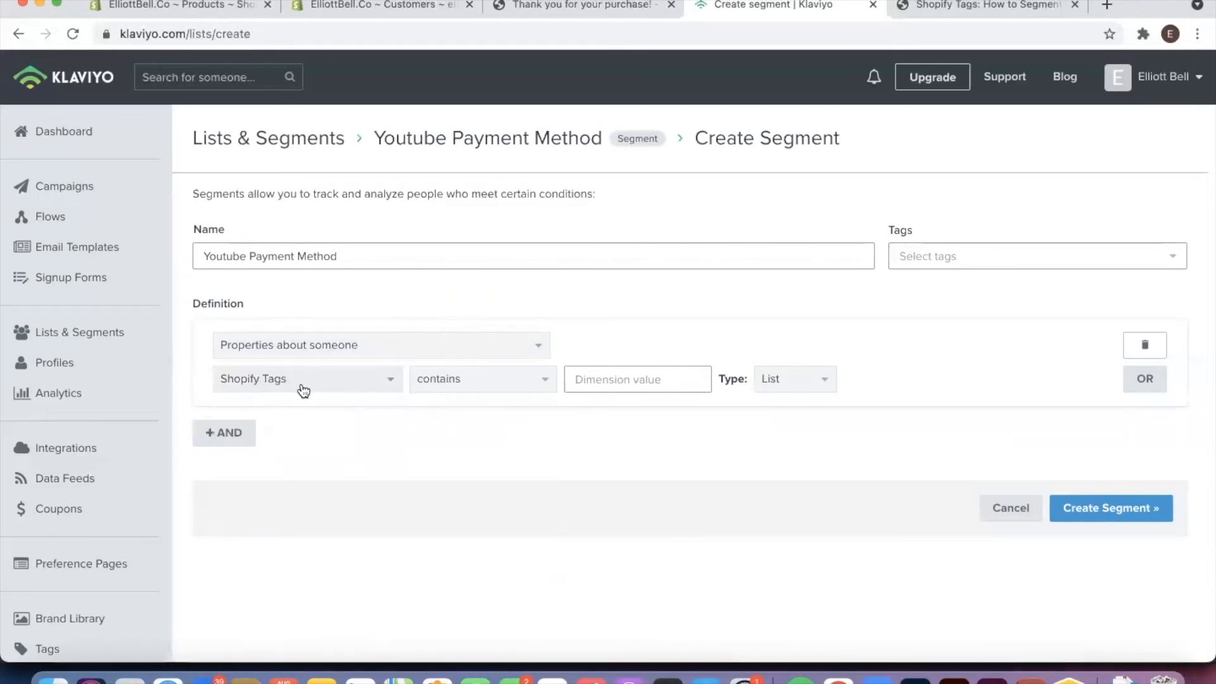
# Review the available operators, keep contains, and set the Shopify Tags value to Bank Deposit
pyautogui.click(501, 392)
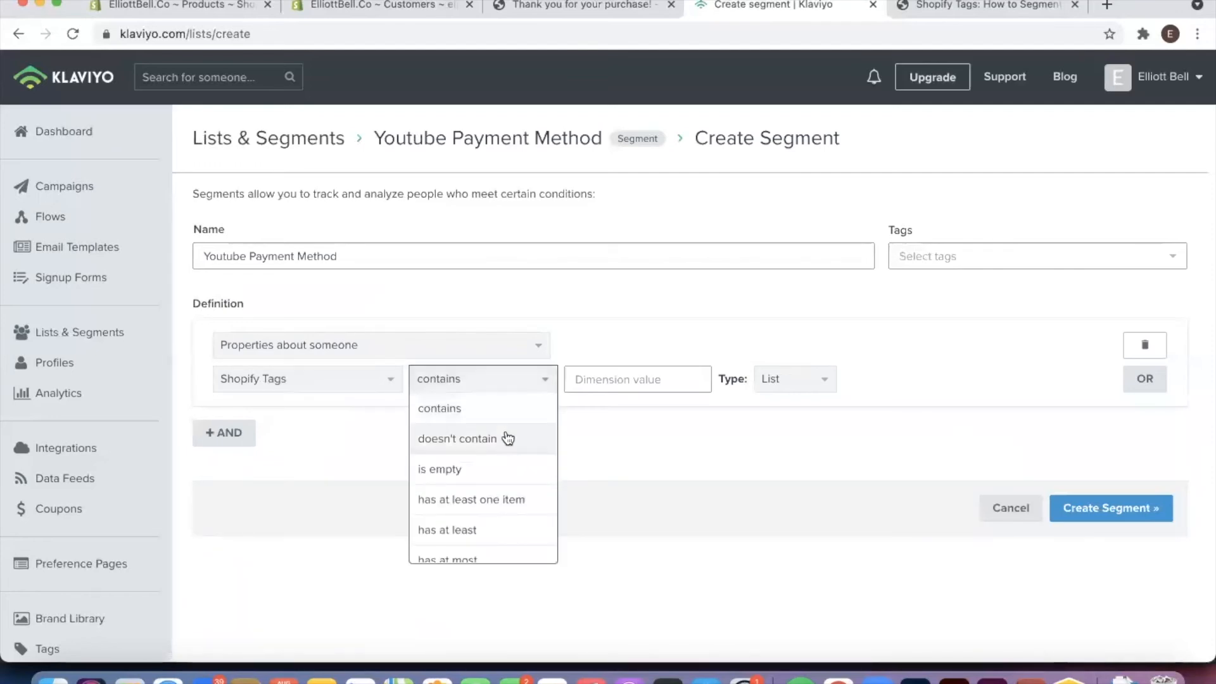
pyautogui.scroll(-1, 506, 440)
pyautogui.scroll(-1, 505, 438)
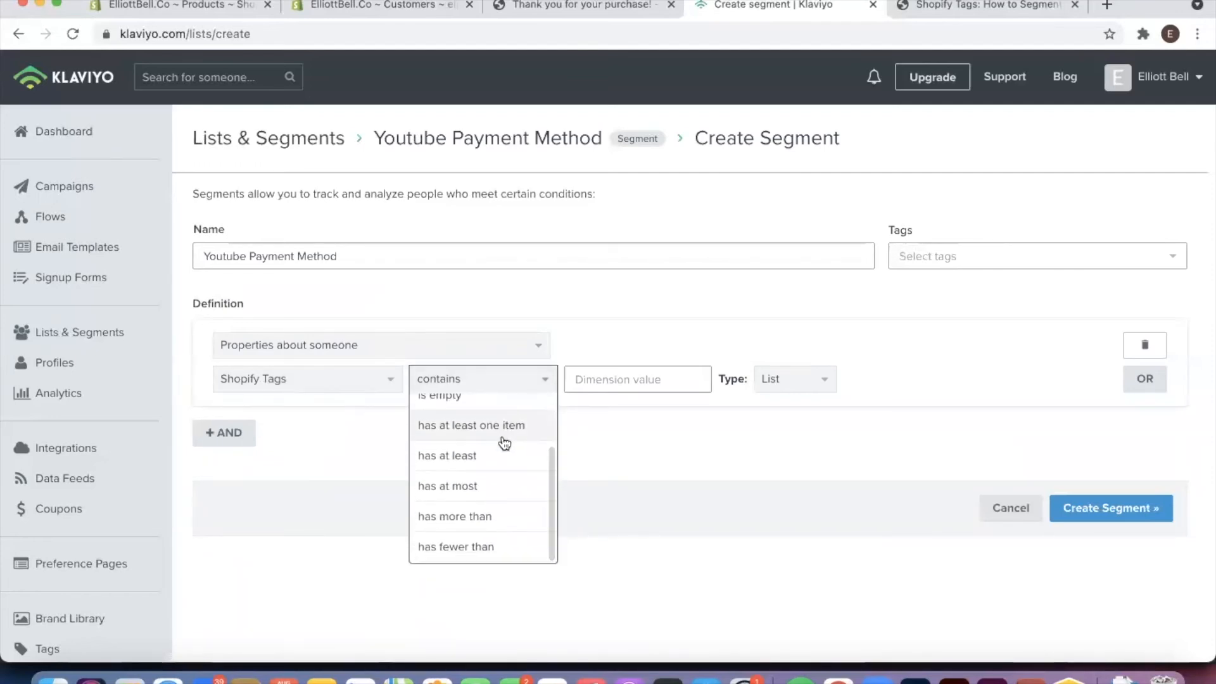
pyautogui.scroll(3, 502, 439)
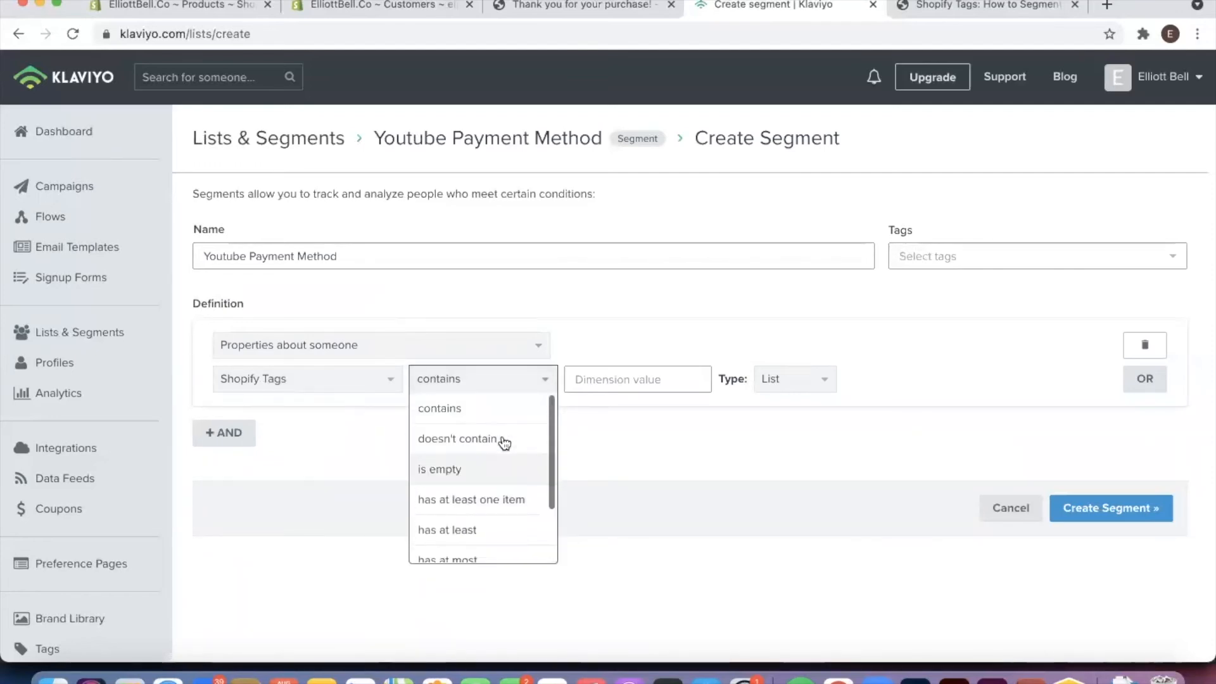
pyautogui.click(498, 391)
pyautogui.click(599, 381)
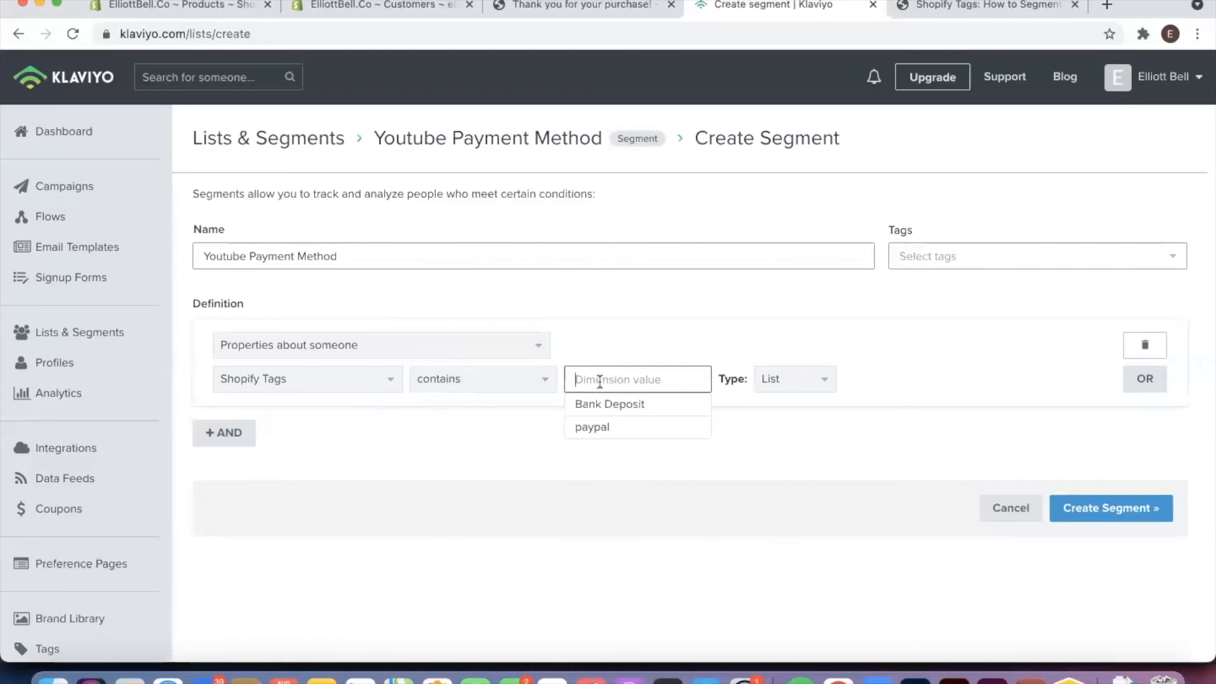
pyautogui.click(607, 405)
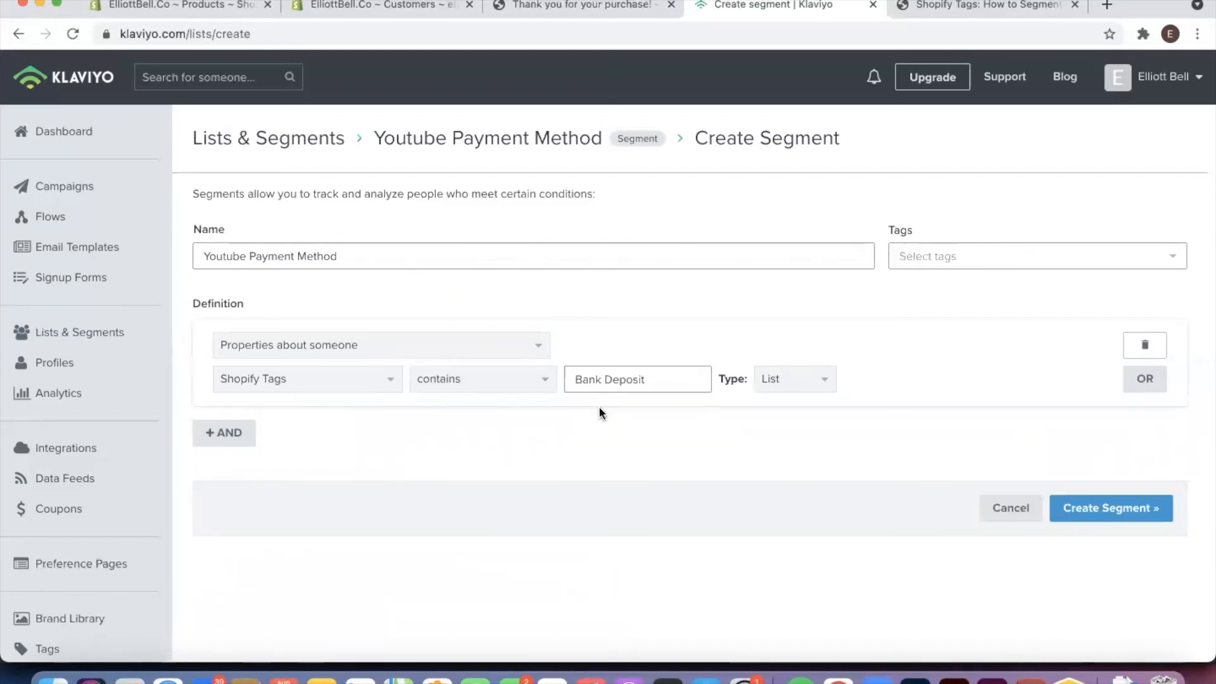
# Create the Youtube Payment Method segment with the Bank Deposit tag condition
pyautogui.click(610, 381)
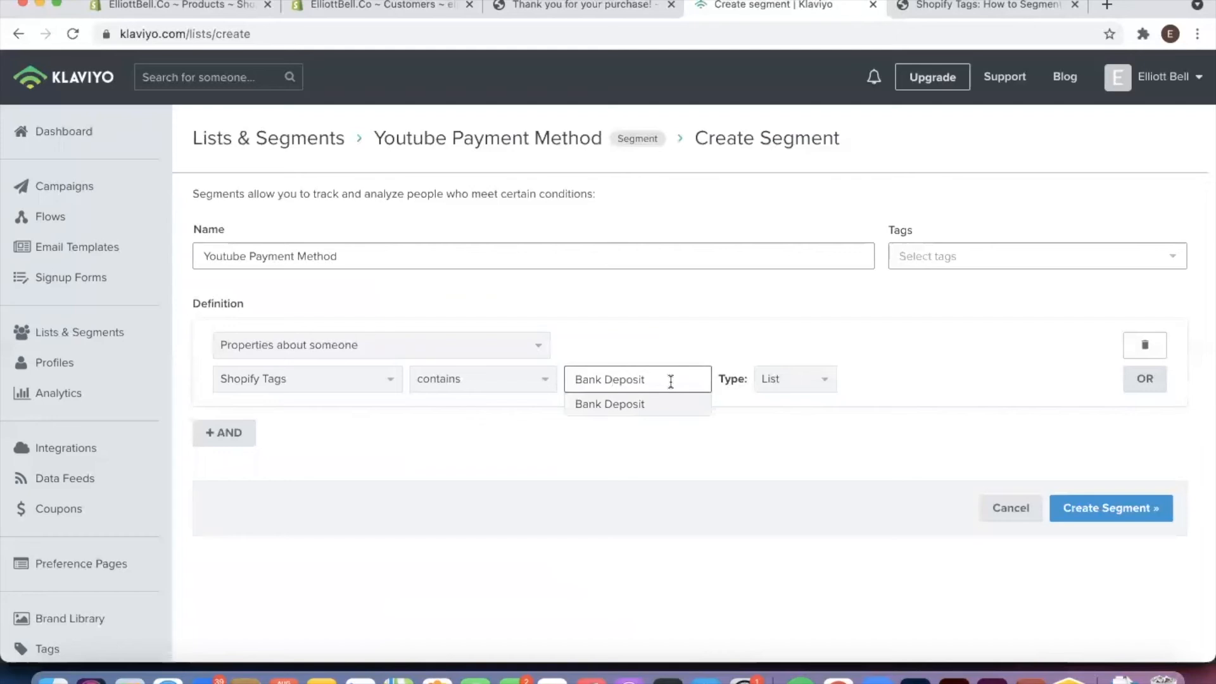
pyautogui.moveTo(671, 382)
pyautogui.mouseDown()
pyautogui.moveTo(568, 378)
pyautogui.moveTo(668, 378)
pyautogui.mouseUp()
pyautogui.click(581, 380)
pyautogui.click(680, 383)
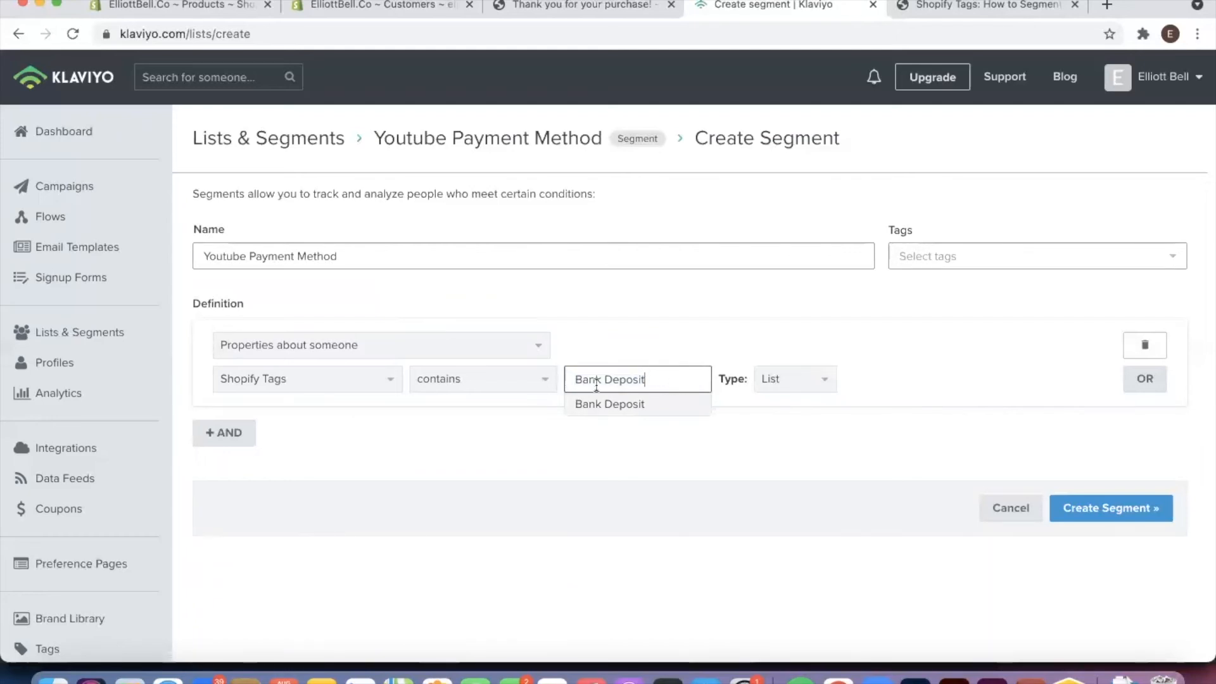
pyautogui.moveTo(567, 384); pyautogui.dragTo(593, 375)
pyautogui.click(577, 376)
pyautogui.click(666, 381)
pyautogui.click(593, 375)
pyautogui.click(603, 380)
pyautogui.click(804, 477)
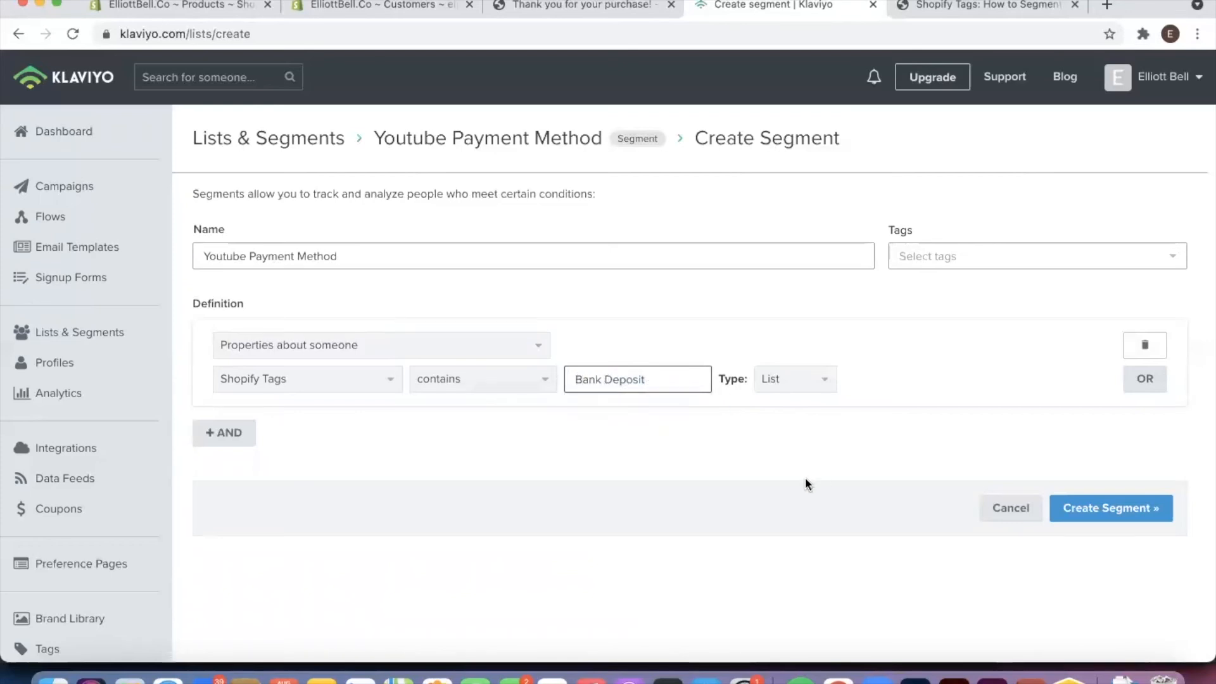
pyautogui.click(1118, 510)
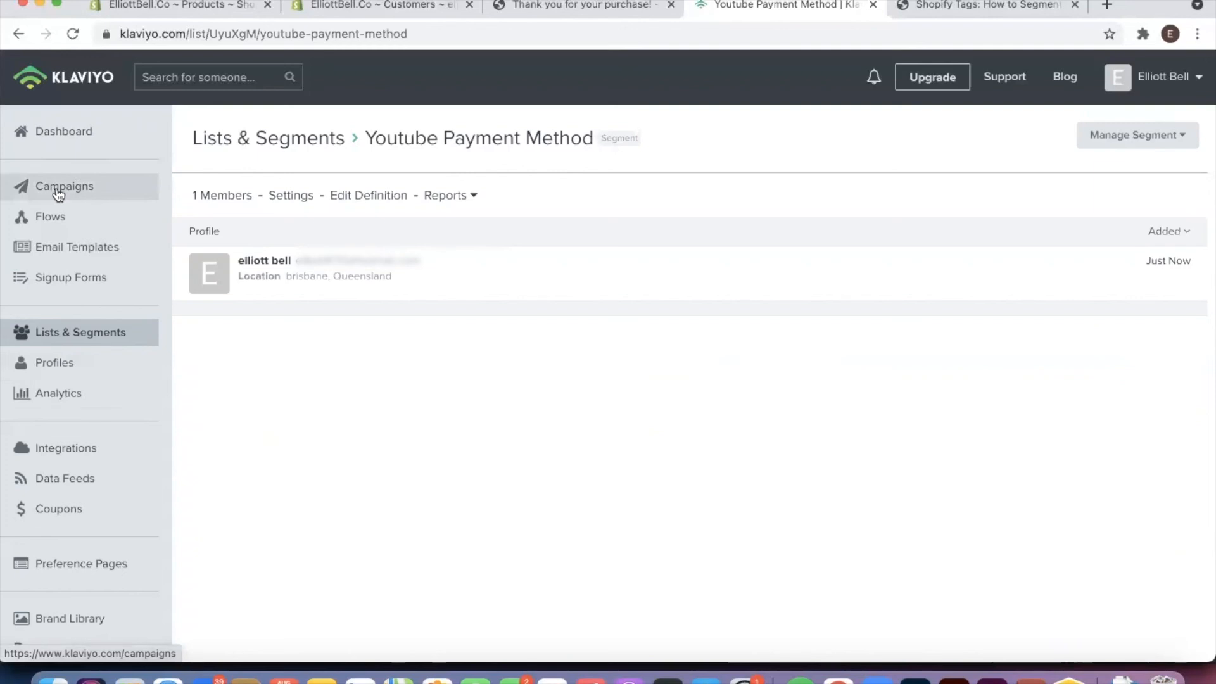
# Create a new flow from scratch named Youtube Payment Method
pyautogui.click(86, 226)
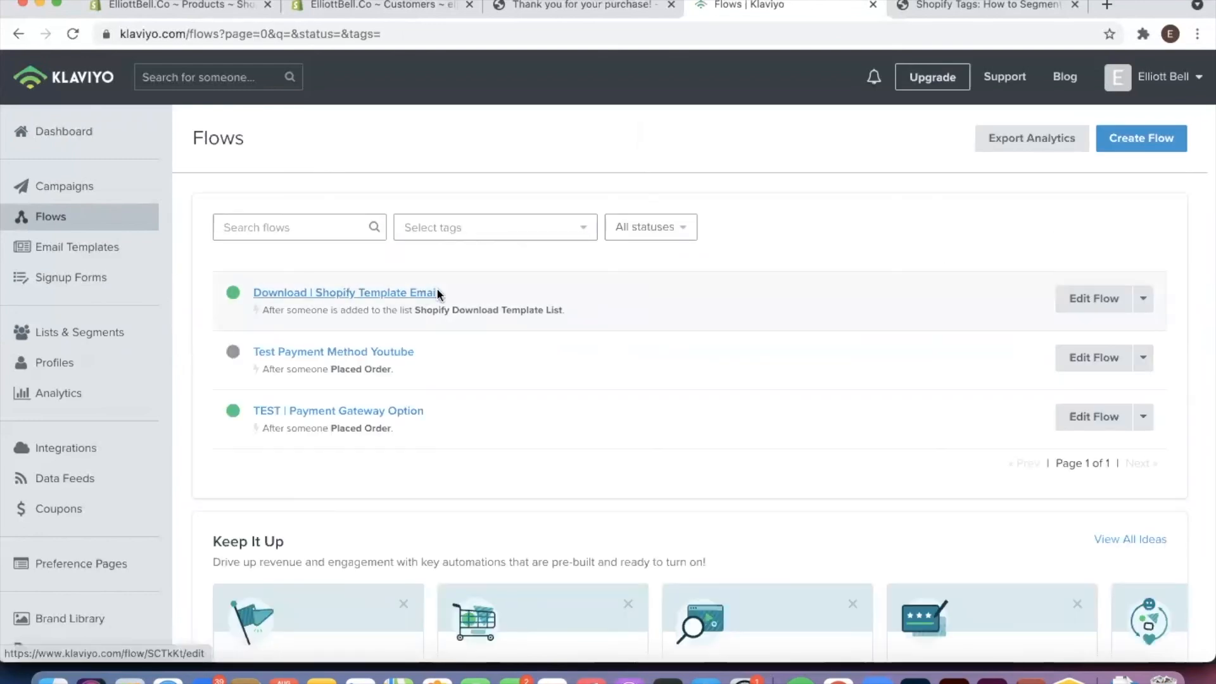
pyautogui.click(1150, 144)
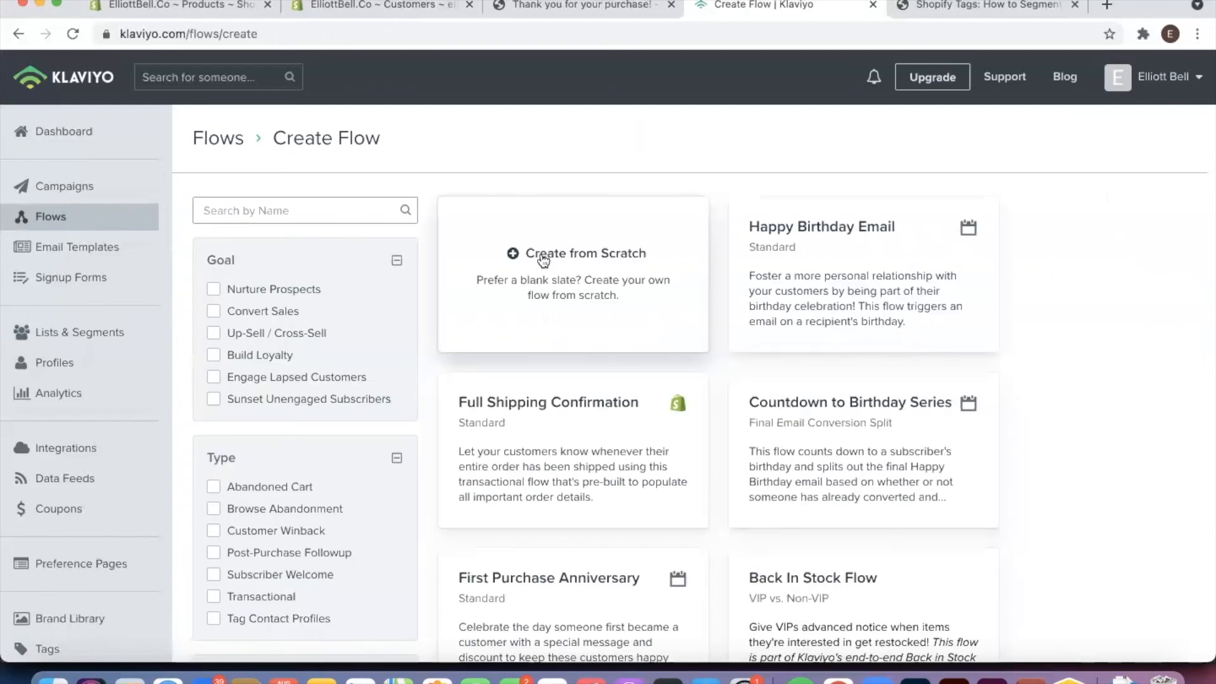
pyautogui.click(545, 260)
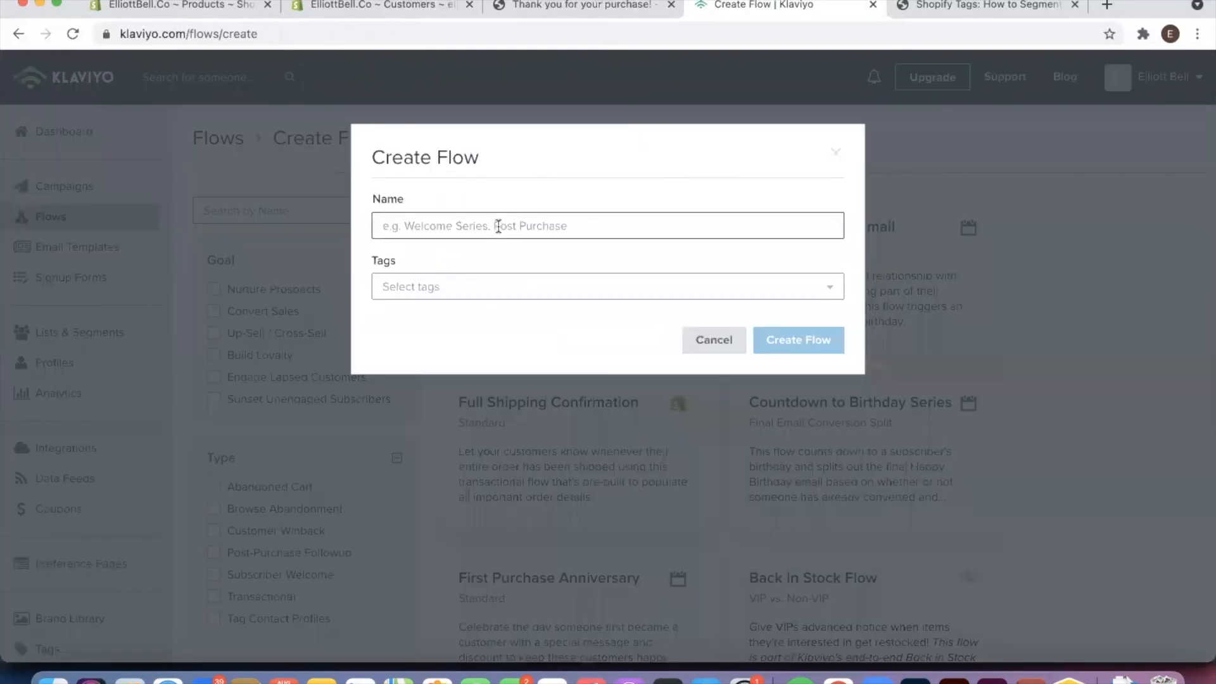
pyautogui.write('Yo')
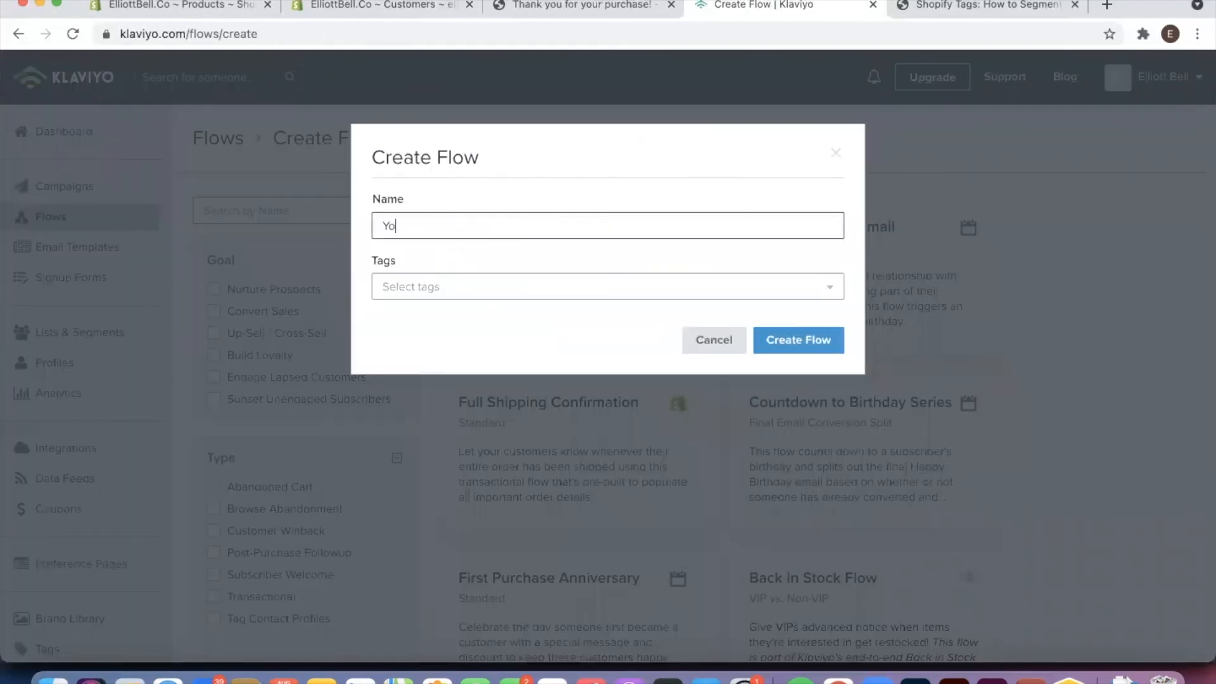
pyautogui.write('utube Payment MEthod')
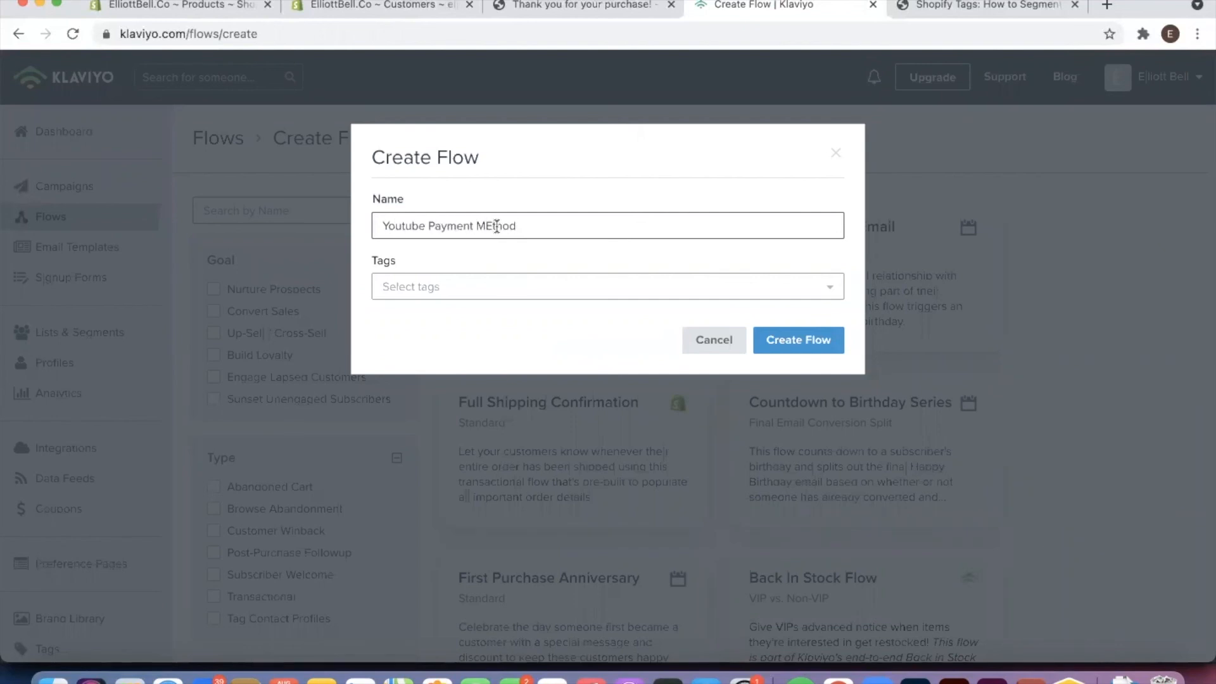
pyautogui.press('BackSpace')
pyautogui.write('e')
pyautogui.click(782, 349)
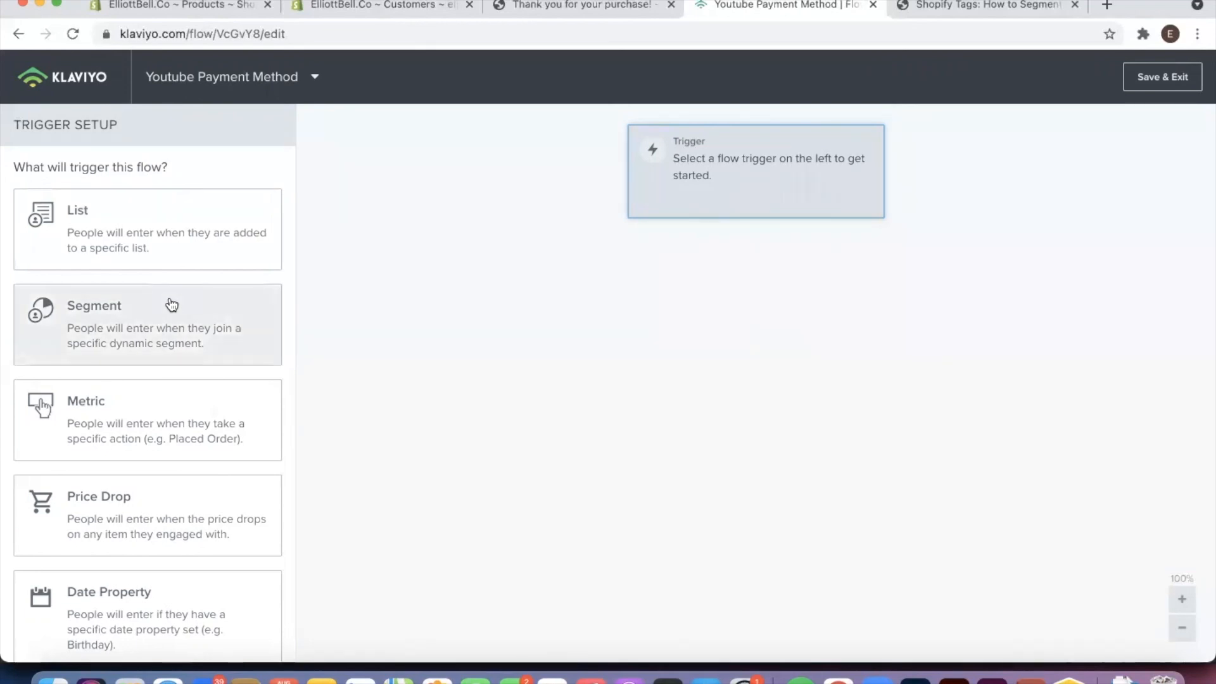
# Set the flow's trigger to the Placed Order metric and finish the trigger setup
pyautogui.click(137, 418)
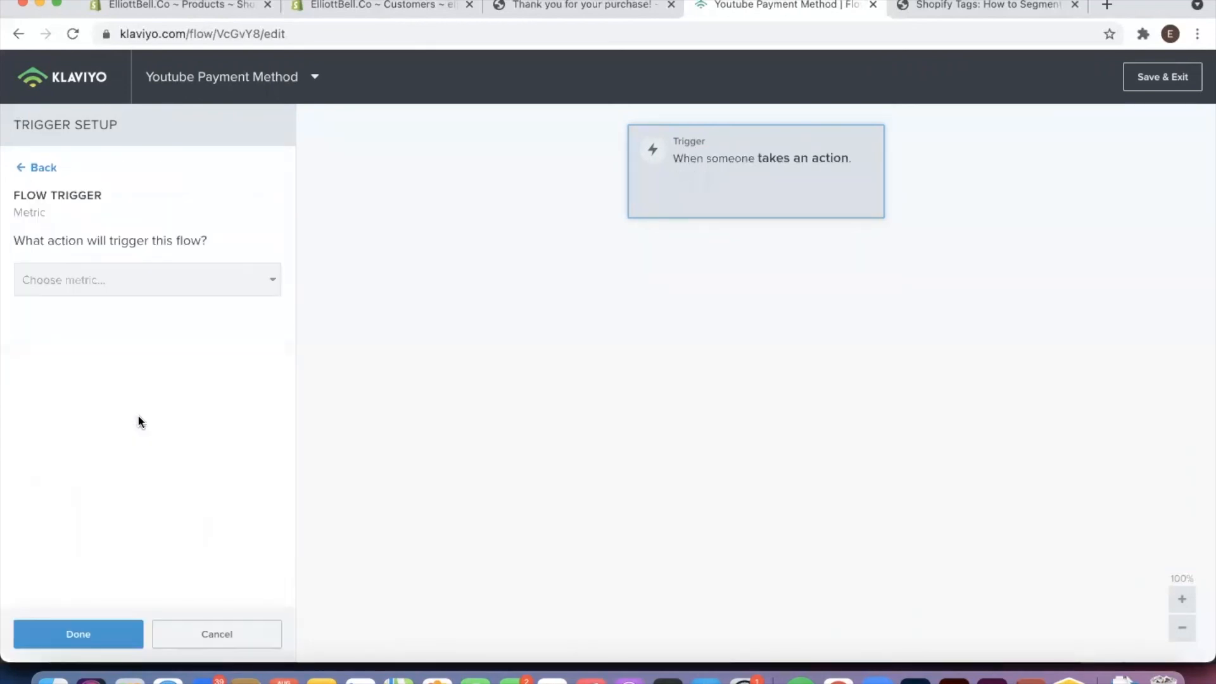
pyautogui.click(161, 287)
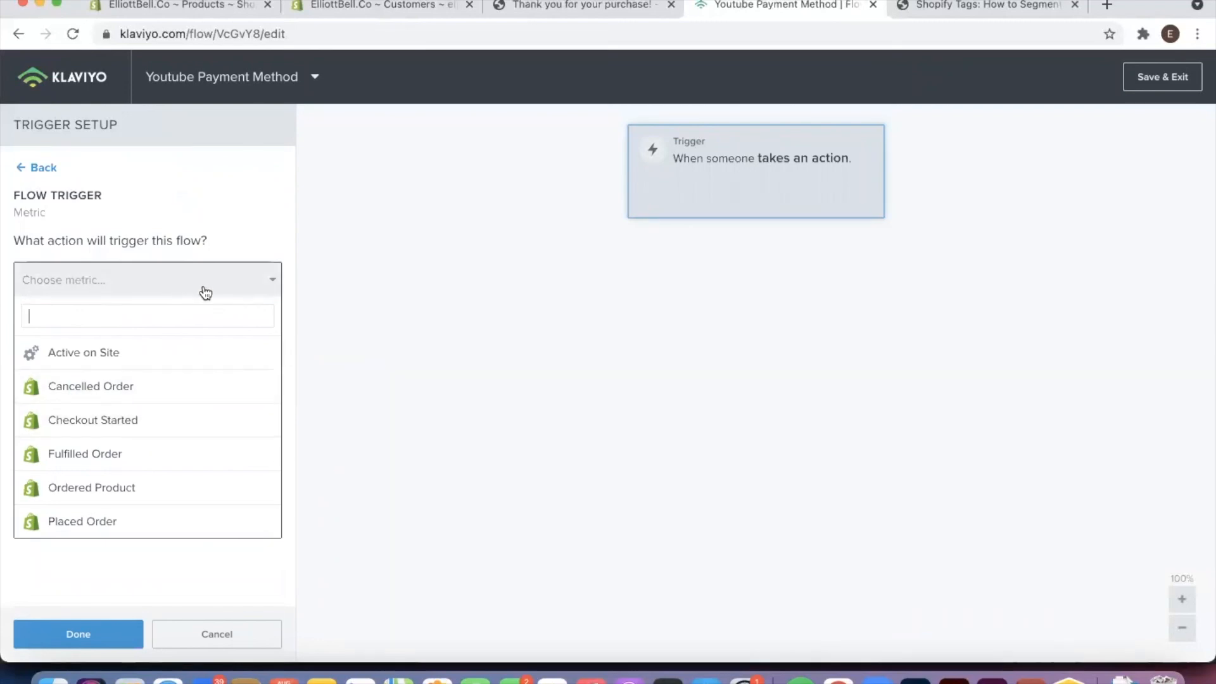
pyautogui.scroll(-1, 157, 463)
pyautogui.scroll(-2, 155, 462)
pyautogui.click(136, 438)
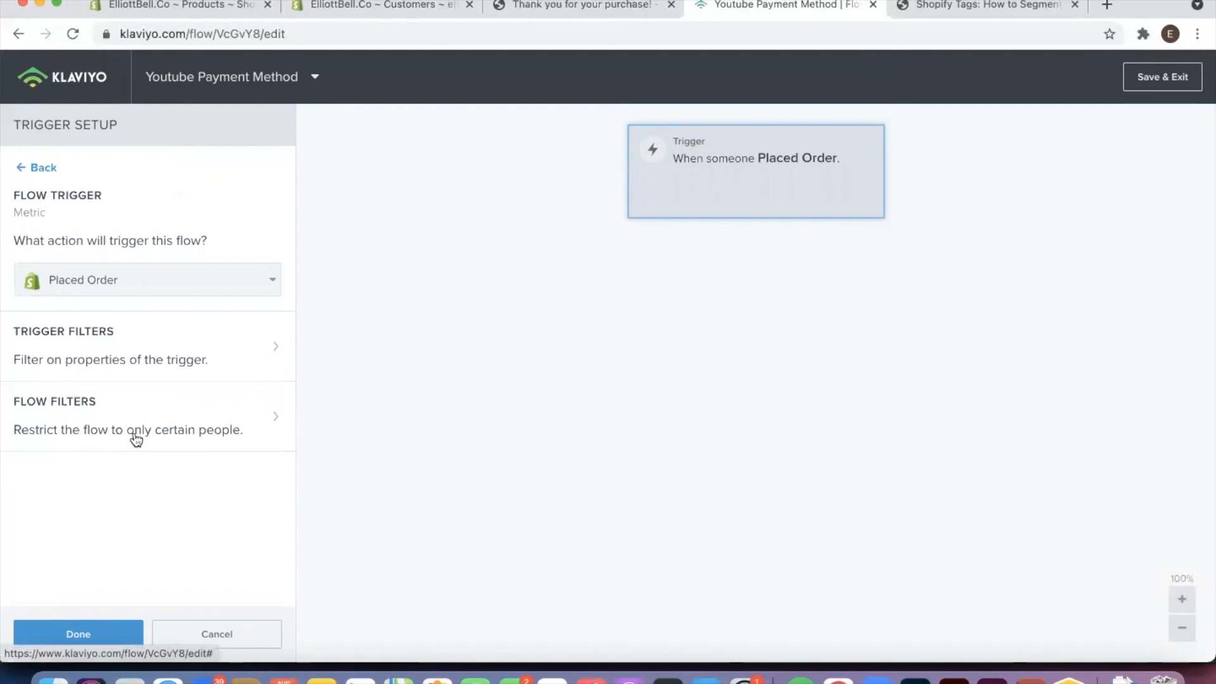
pyautogui.click(99, 638)
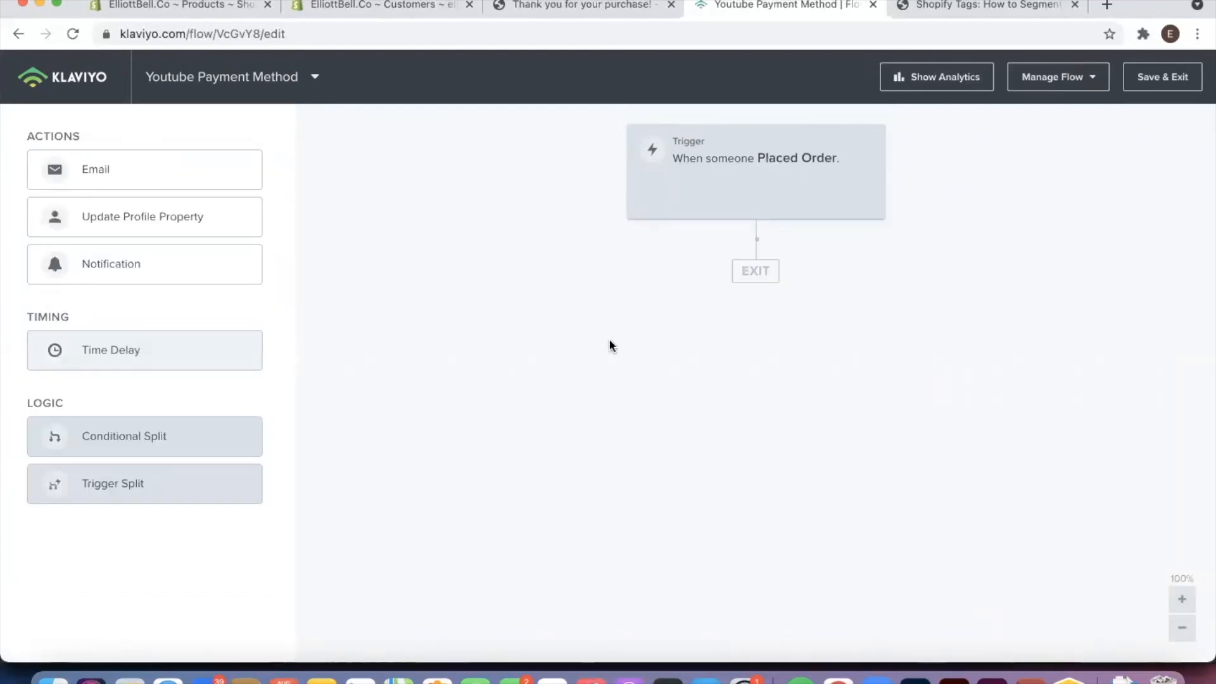
# Add a conditional split below the Placed Order trigger, with its condition based on Properties about someone
pyautogui.moveTo(103, 436); pyautogui.dragTo(762, 270)
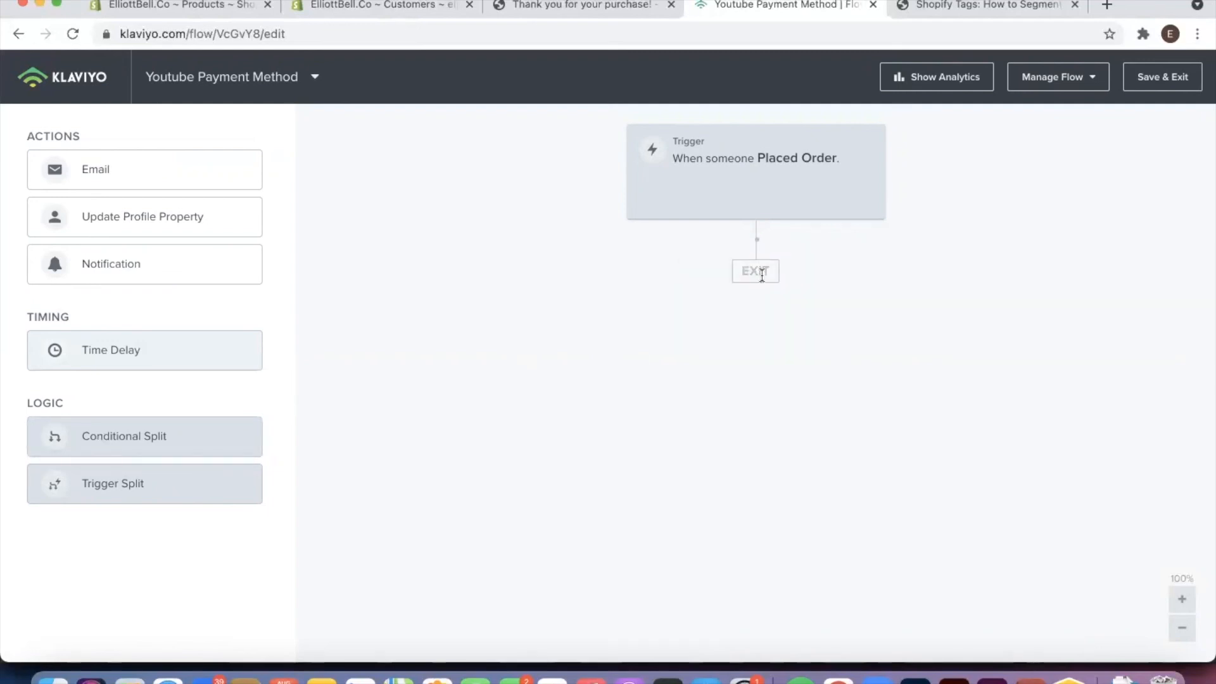
pyautogui.moveTo(108, 431); pyautogui.dragTo(692, 258)
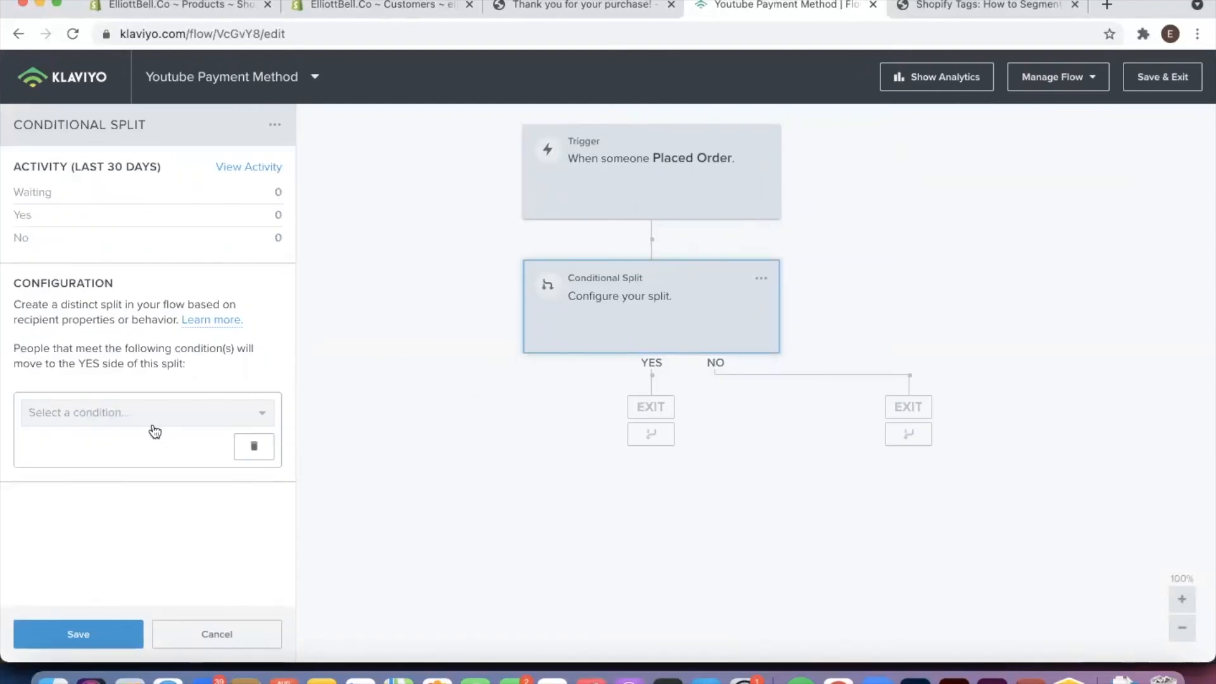
pyautogui.click(209, 415)
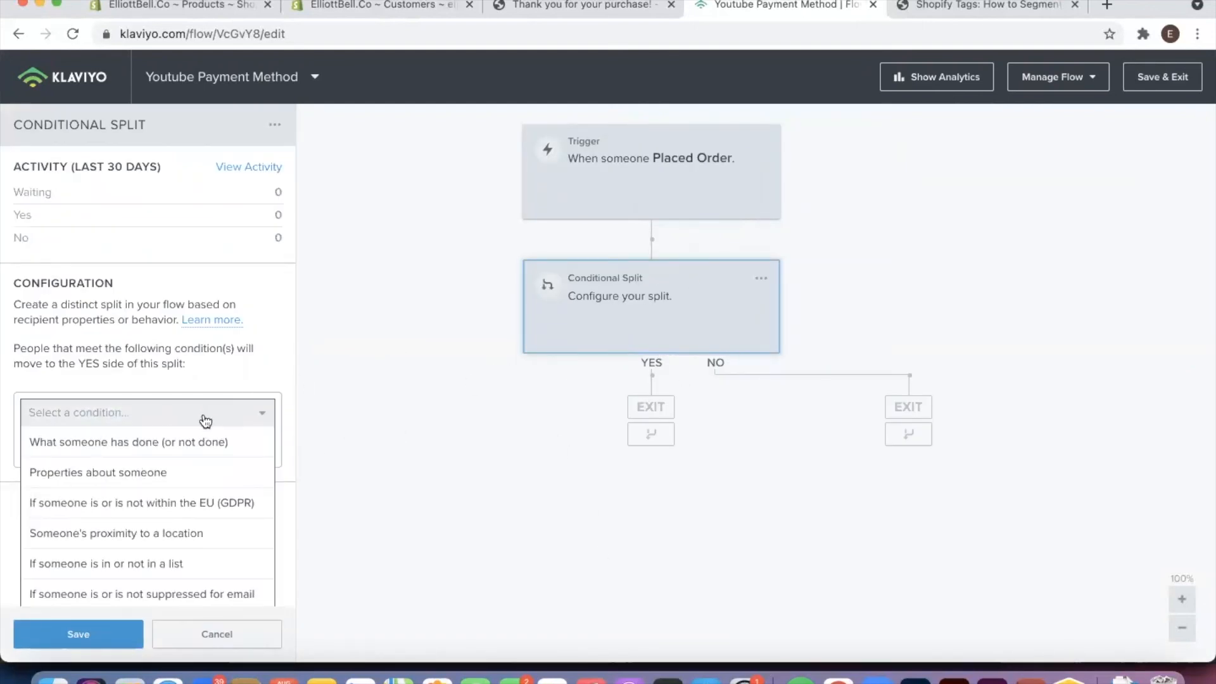
pyautogui.click(179, 477)
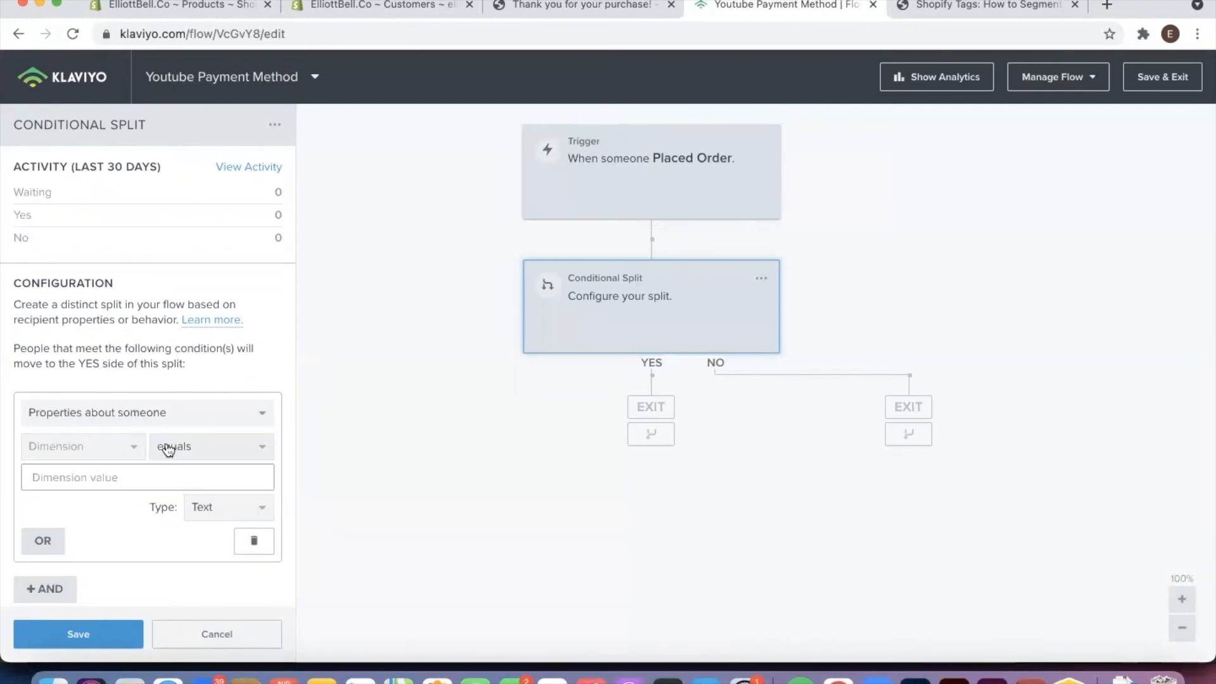
# Configure the split to check that Shopify Tags contains Bank Deposit, and save the split
pyautogui.click(108, 451)
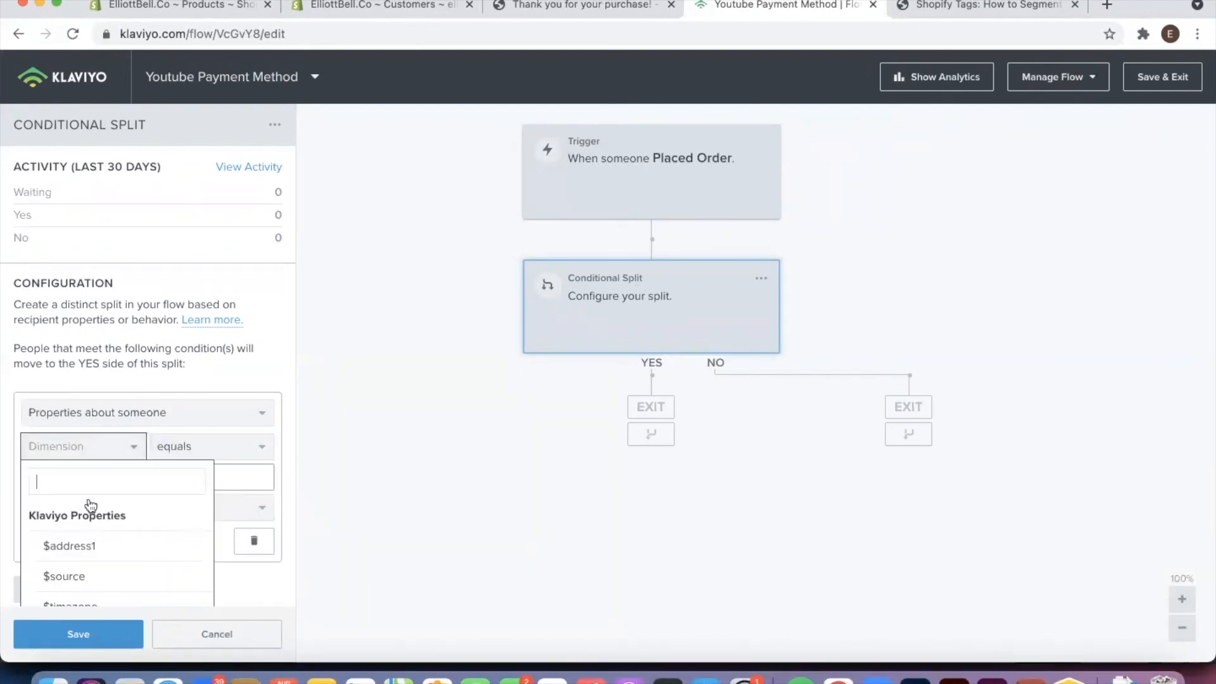
pyautogui.scroll(-10, 89, 503)
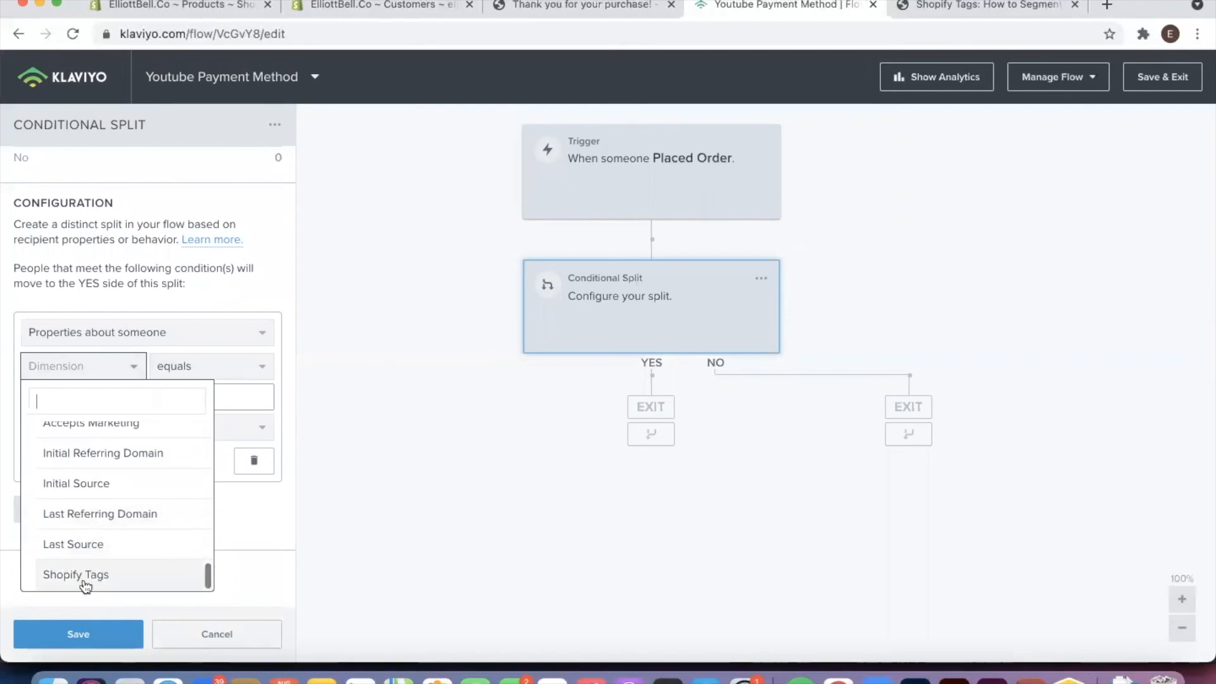
pyautogui.click(86, 577)
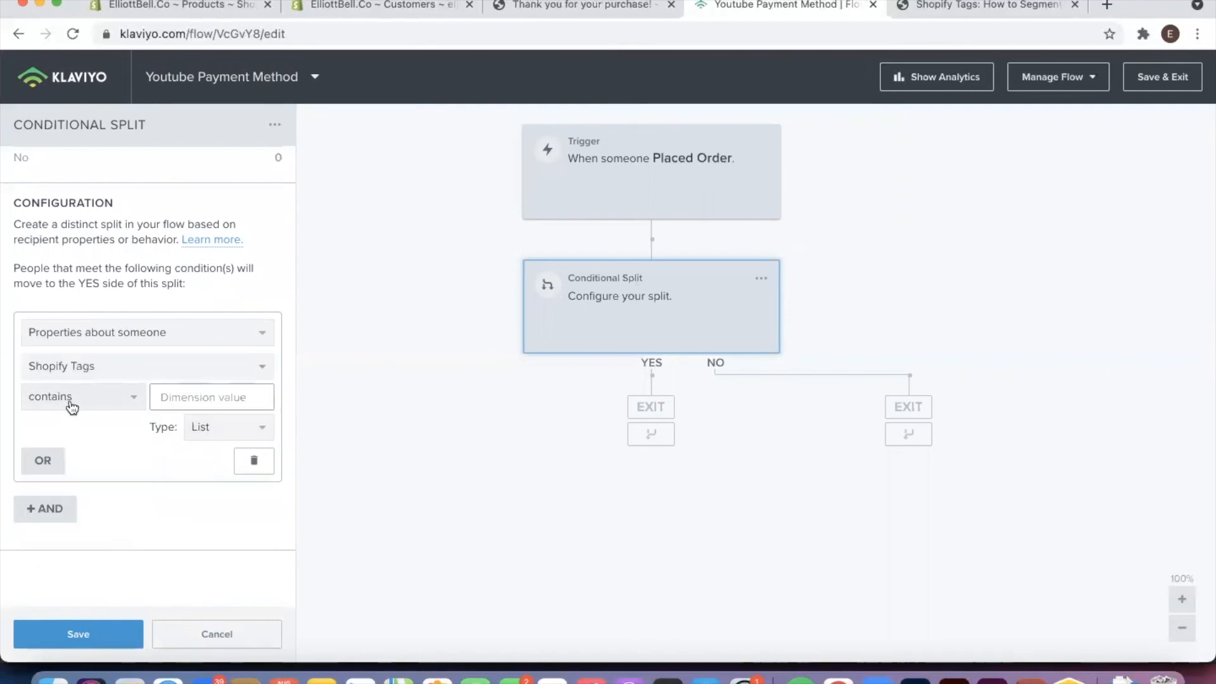
pyautogui.click(165, 399)
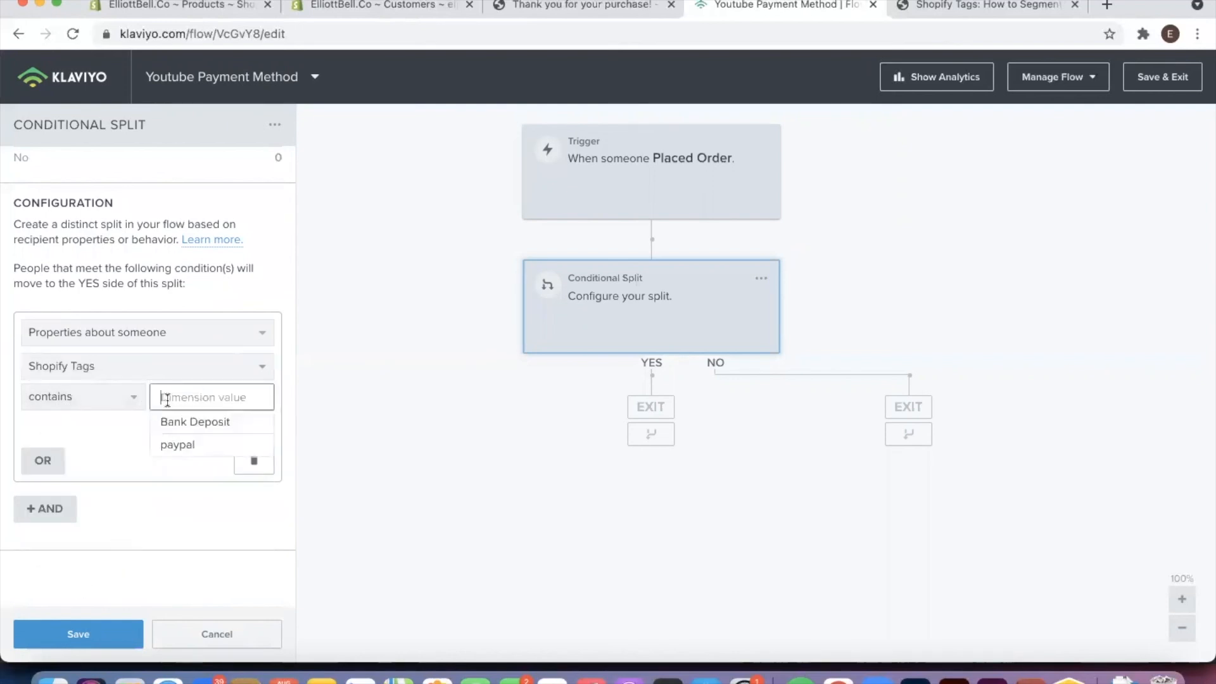
pyautogui.press('super+v')
pyautogui.tripleClick(207, 399)
pyautogui.press('BackSpace')
pyautogui.click(166, 422)
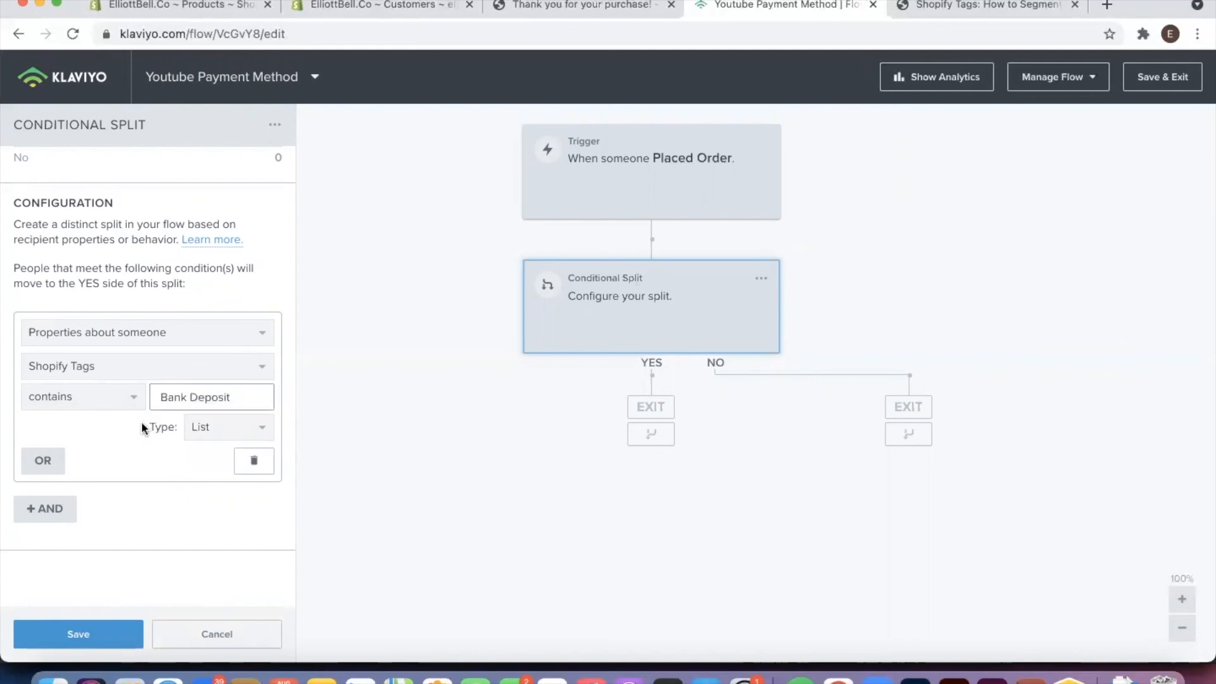
pyautogui.click(95, 638)
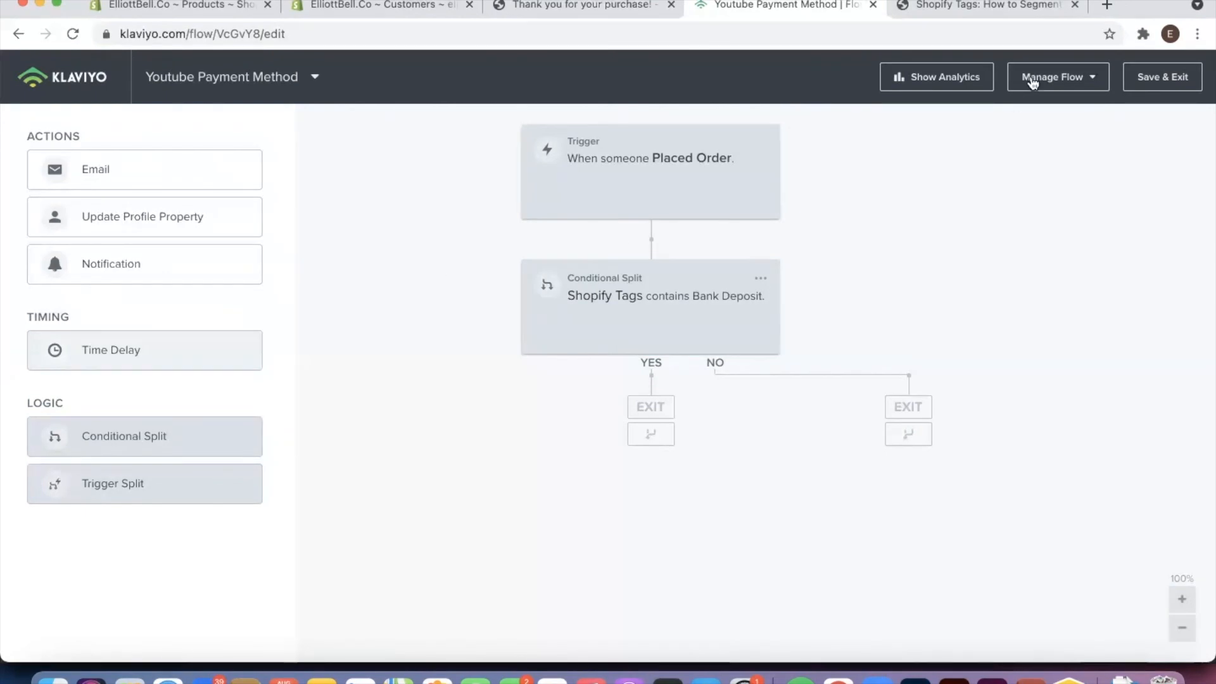
# Switch to the Shopify Tags blog article and look through its use cases, solution and setup steps
pyautogui.click(955, 15)
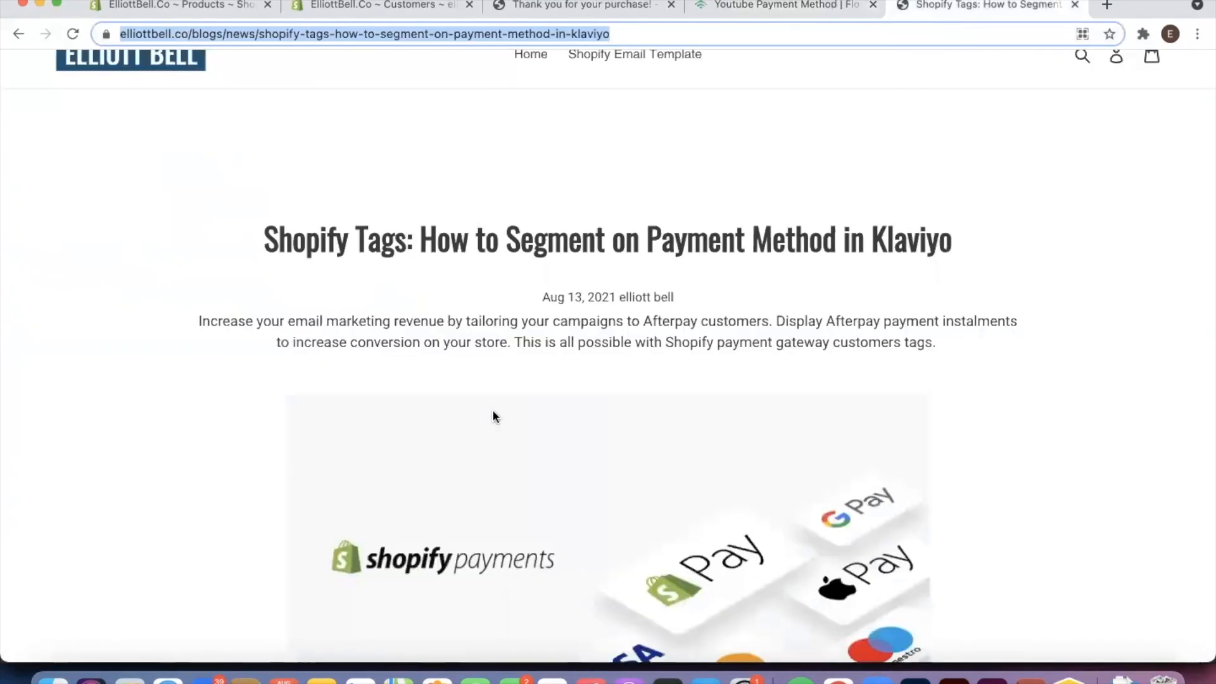
pyautogui.scroll(-15, 389, 366)
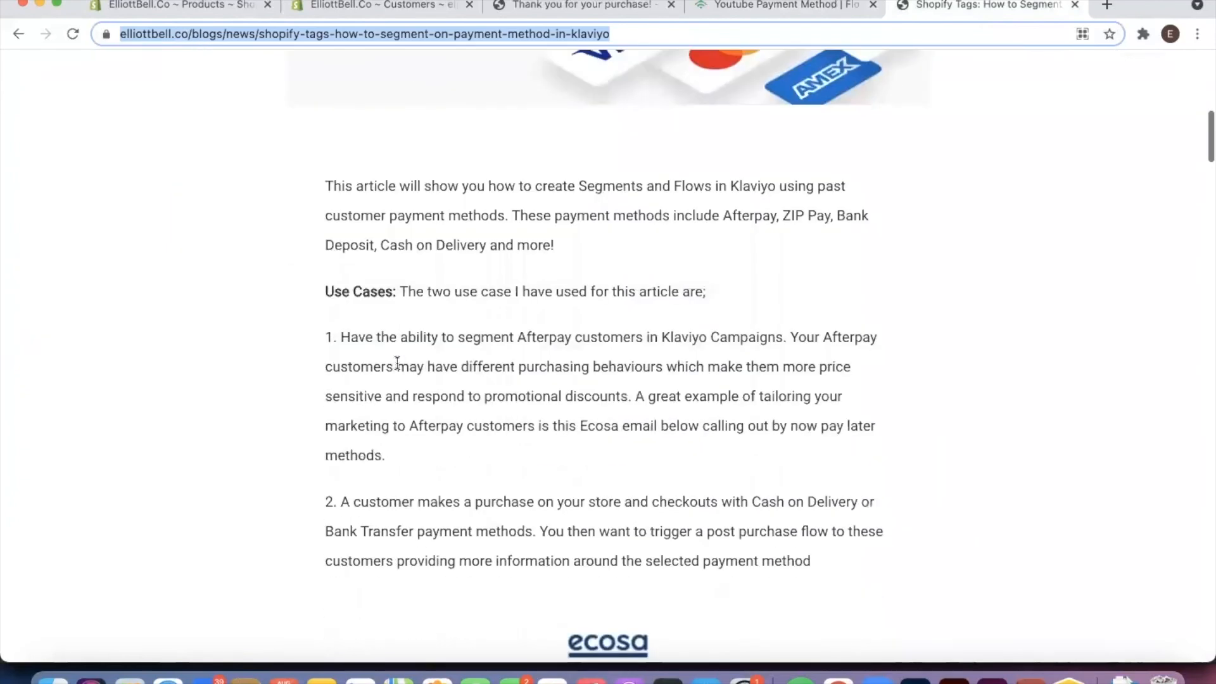
pyautogui.scroll(-10, 402, 359)
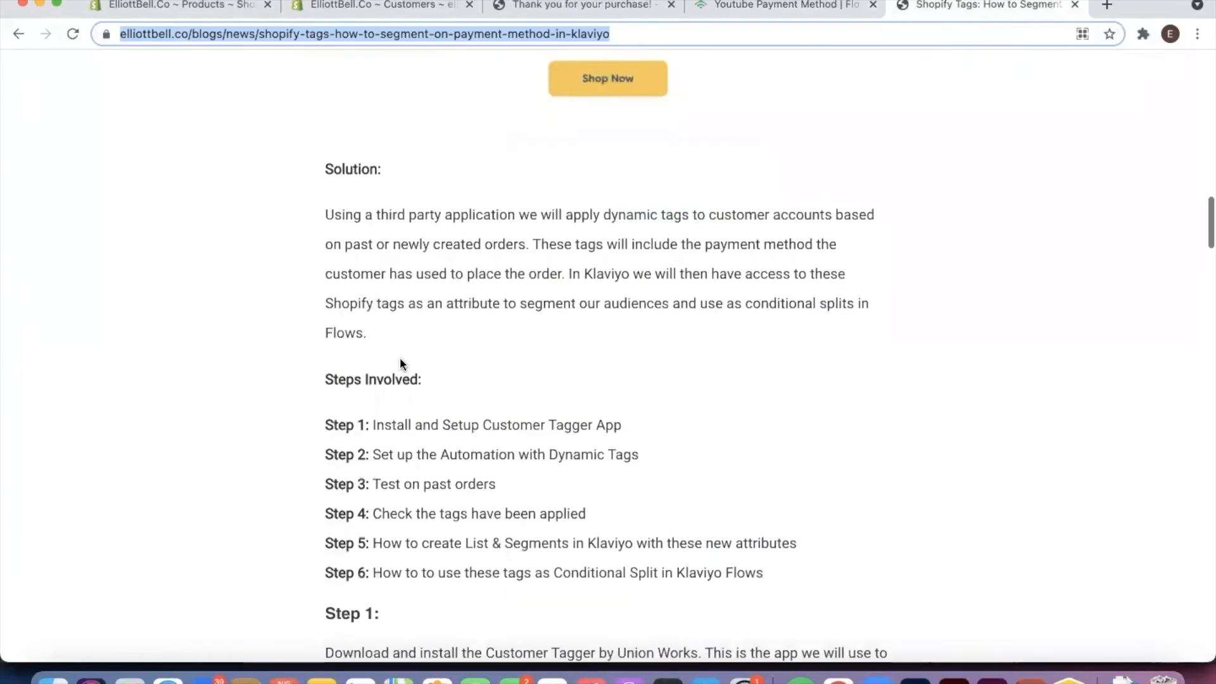
pyautogui.scroll(-7, 401, 357)
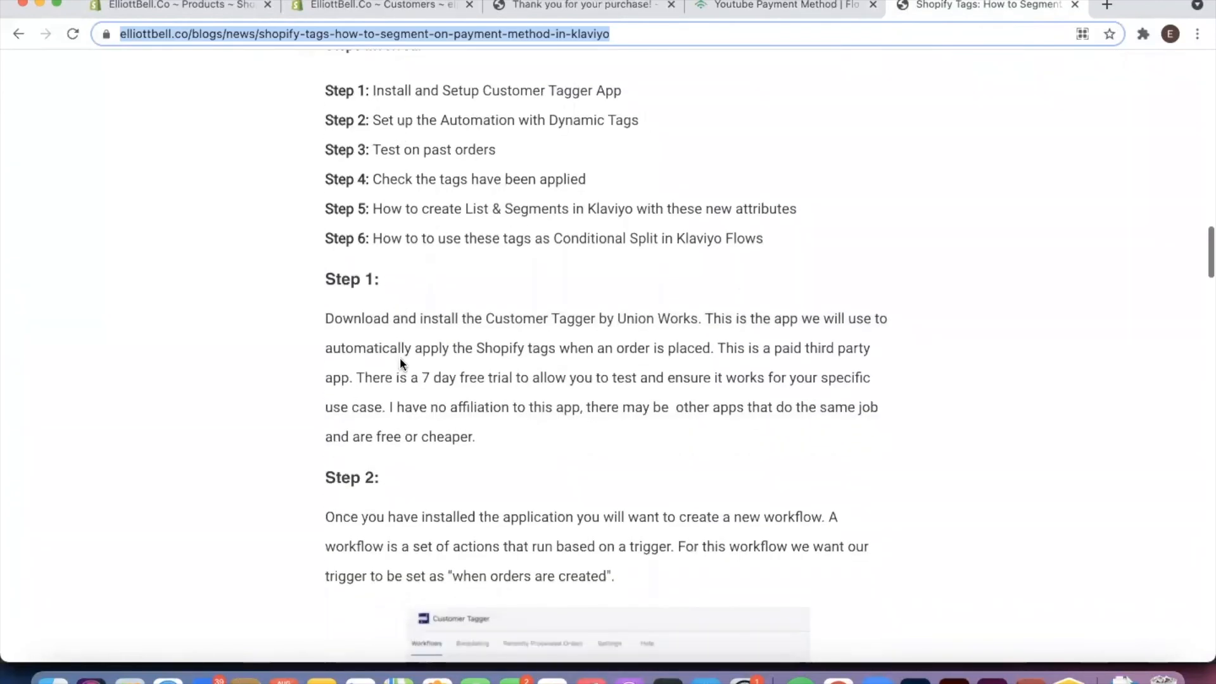
pyautogui.scroll(-8, 401, 359)
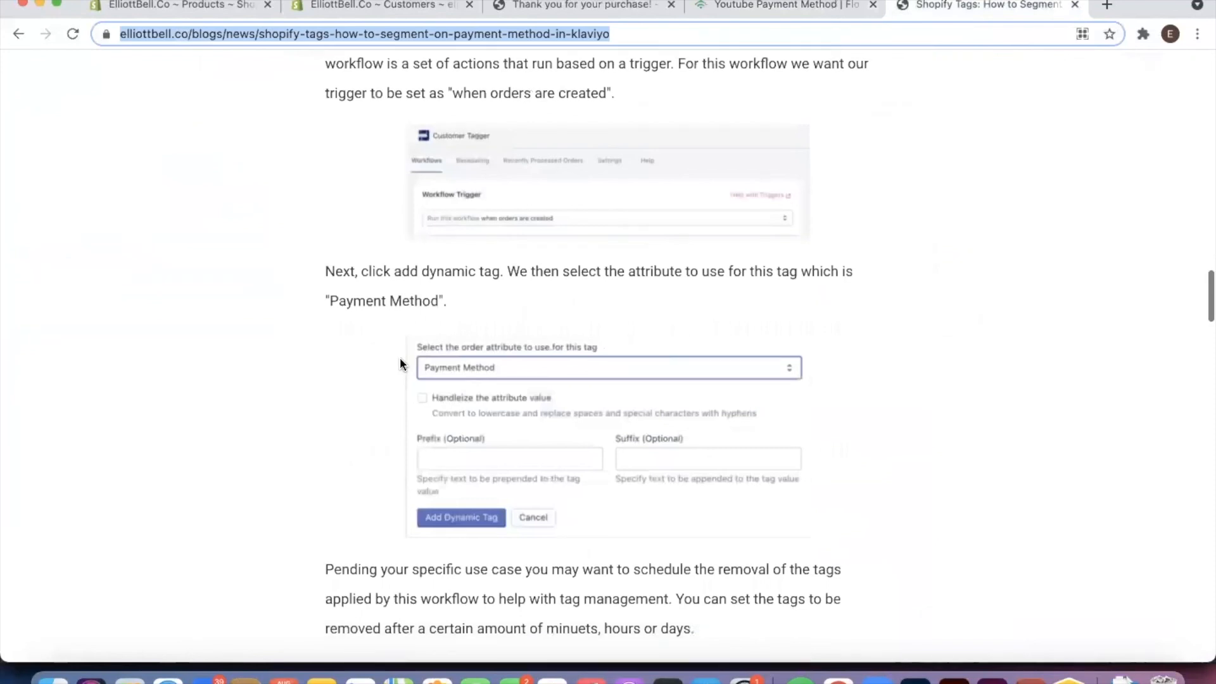